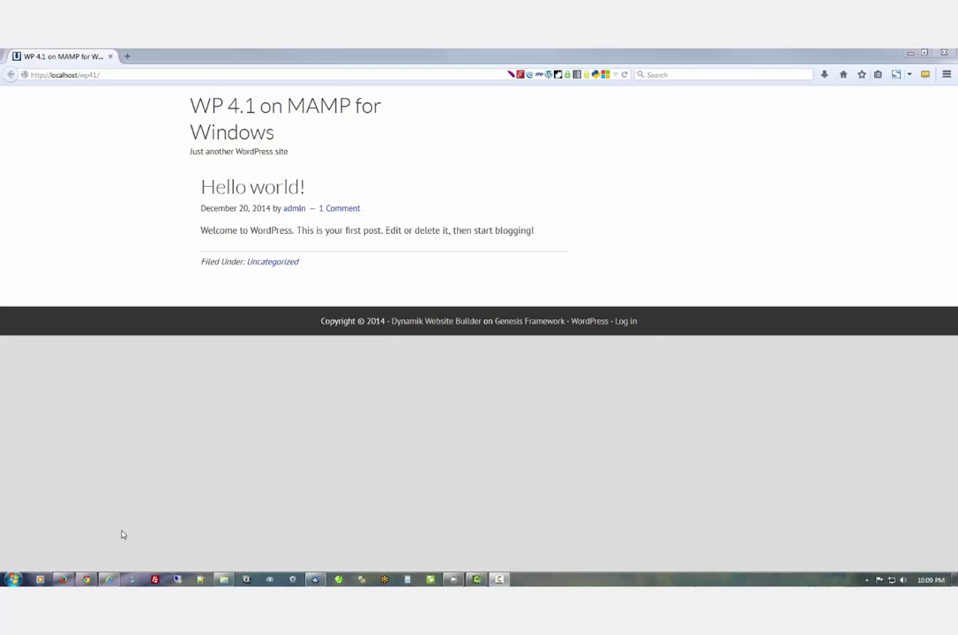
# Step: Switch to Chrome and review the WordPress site's installed plugins and its permalink settings
pyautogui.click(87, 578)
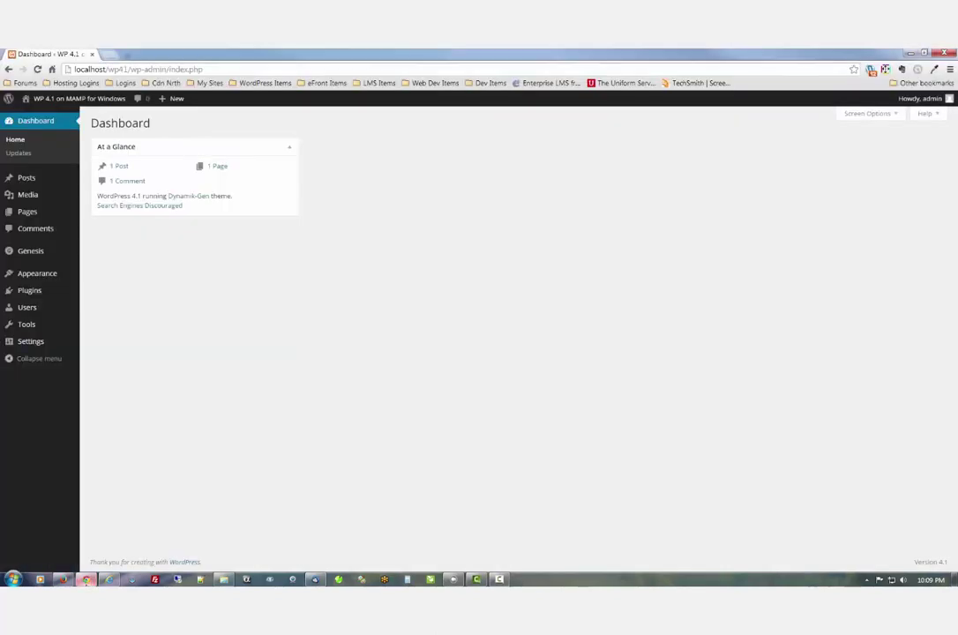
pyautogui.click(30, 291)
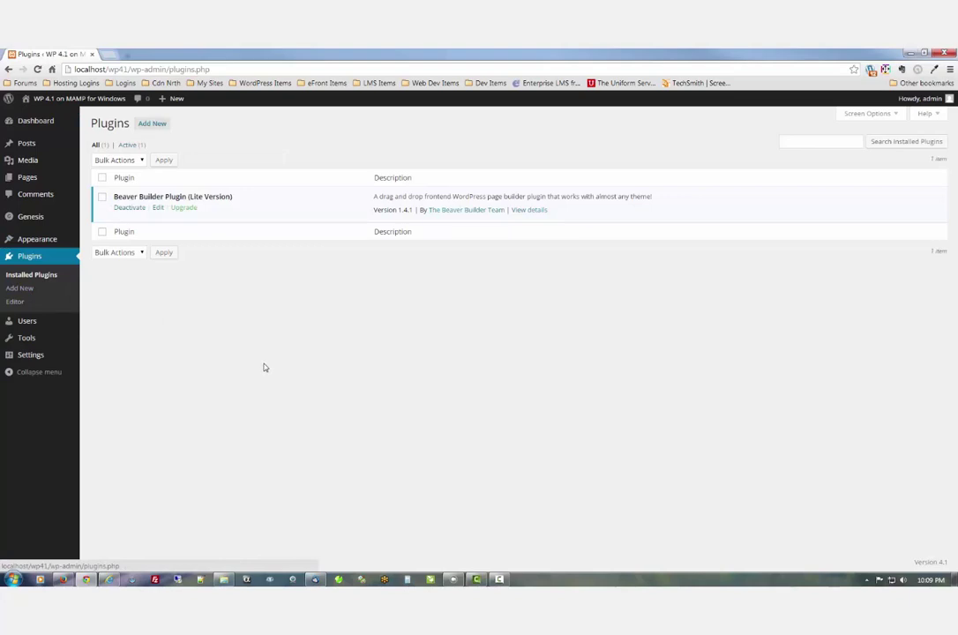
pyautogui.moveTo(18, 358)
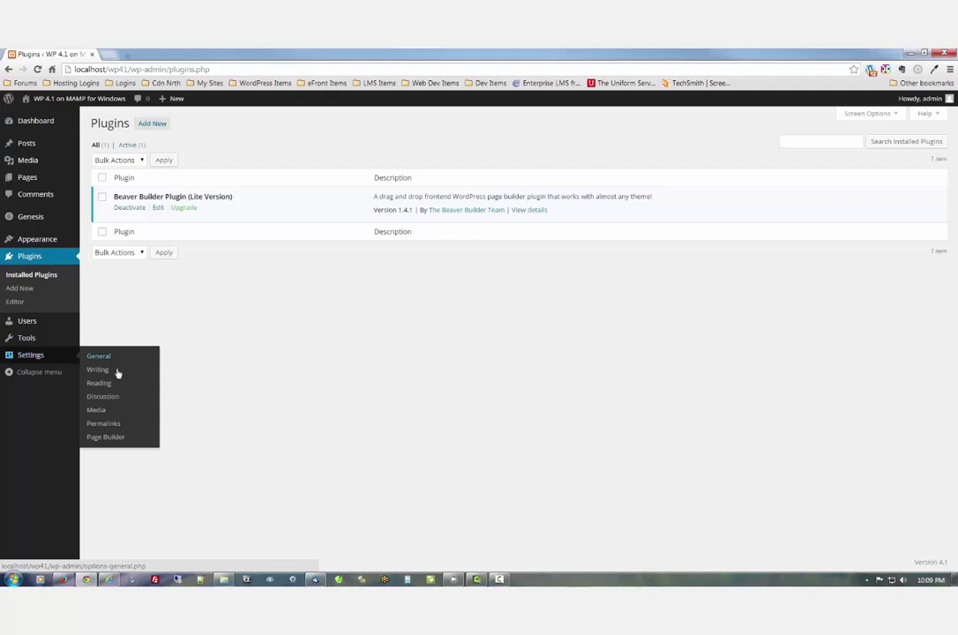
pyautogui.click(103, 423)
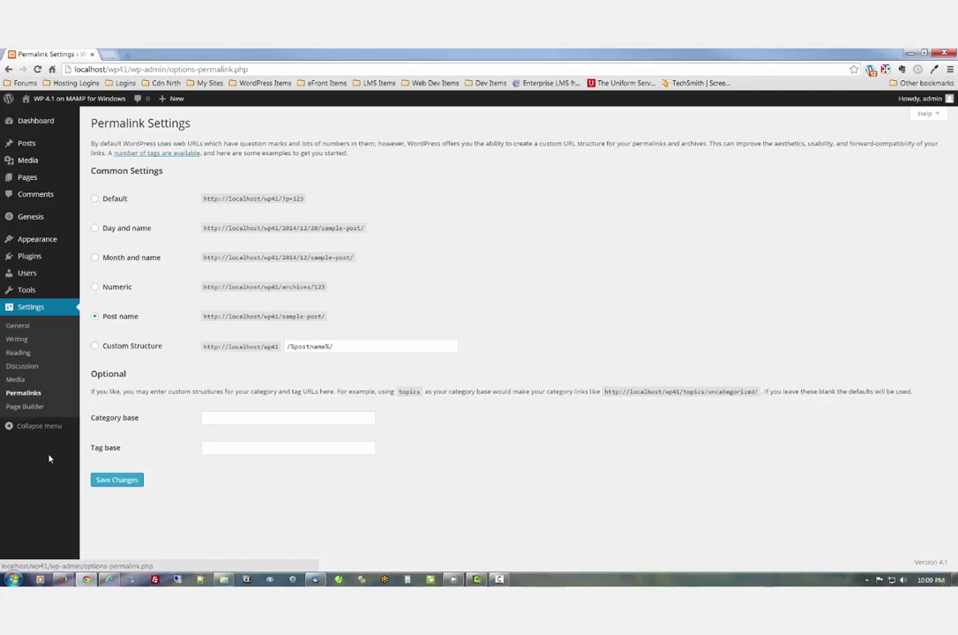
# Step: Create a new navigation menu named MainMenu
pyautogui.moveTo(37, 243)
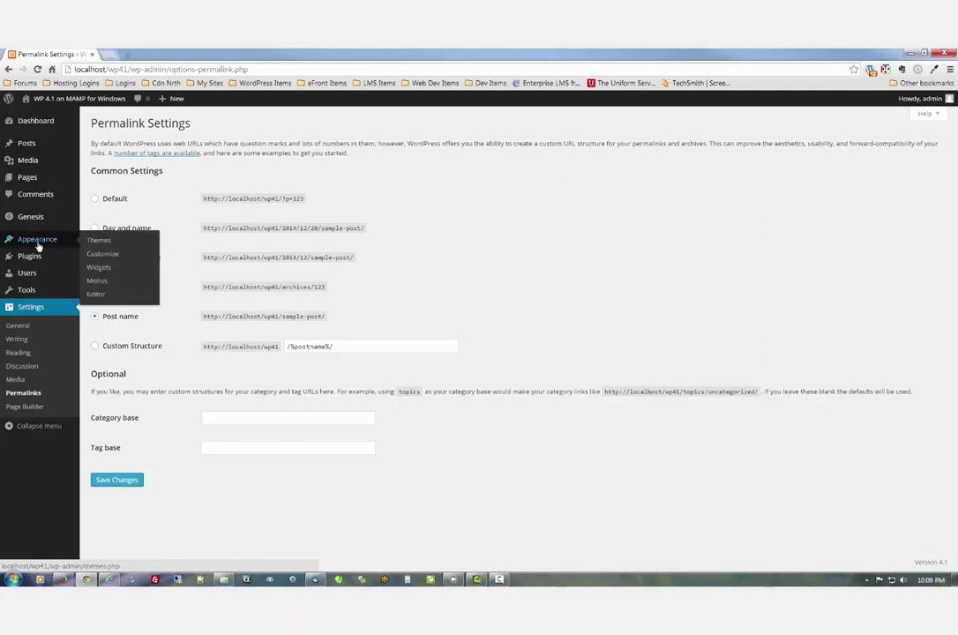
pyautogui.click(97, 281)
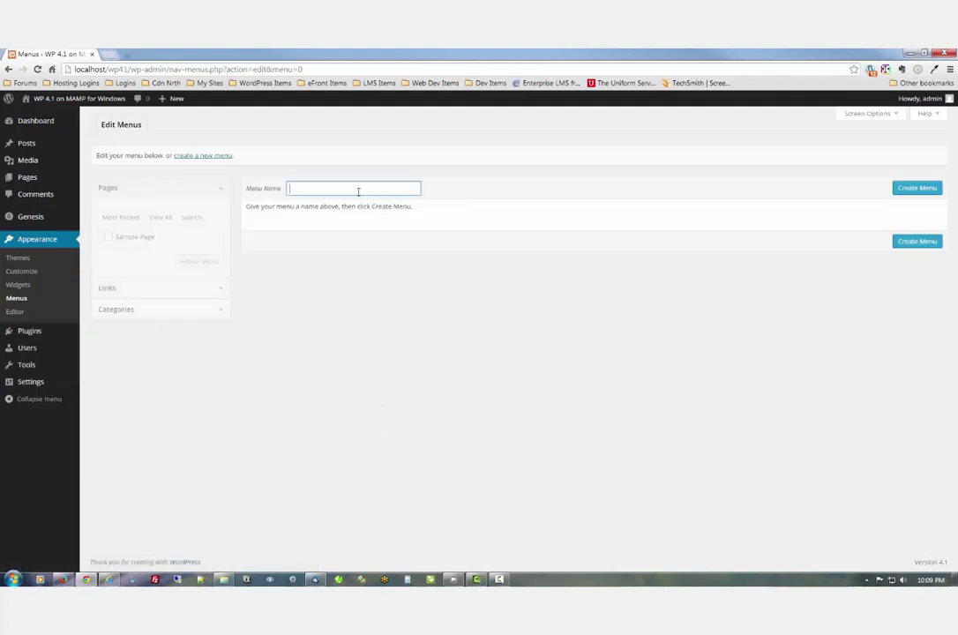
pyautogui.write('Menu')
pyautogui.press('BackSpace')
pyautogui.press('BackSpace')
pyautogui.press('BackSpace')
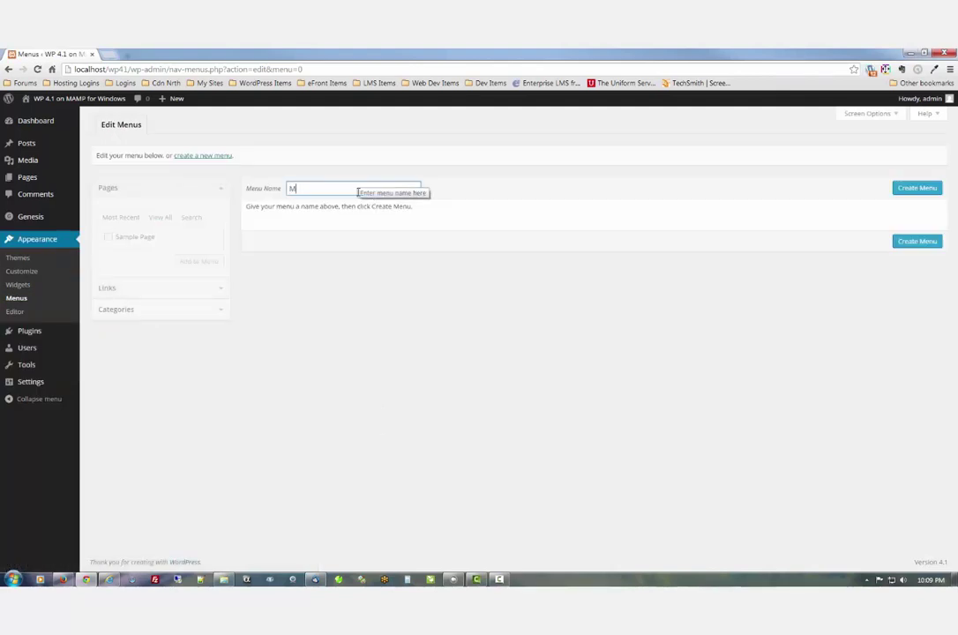
pyautogui.write('ainMenu')
pyautogui.click(900, 190)
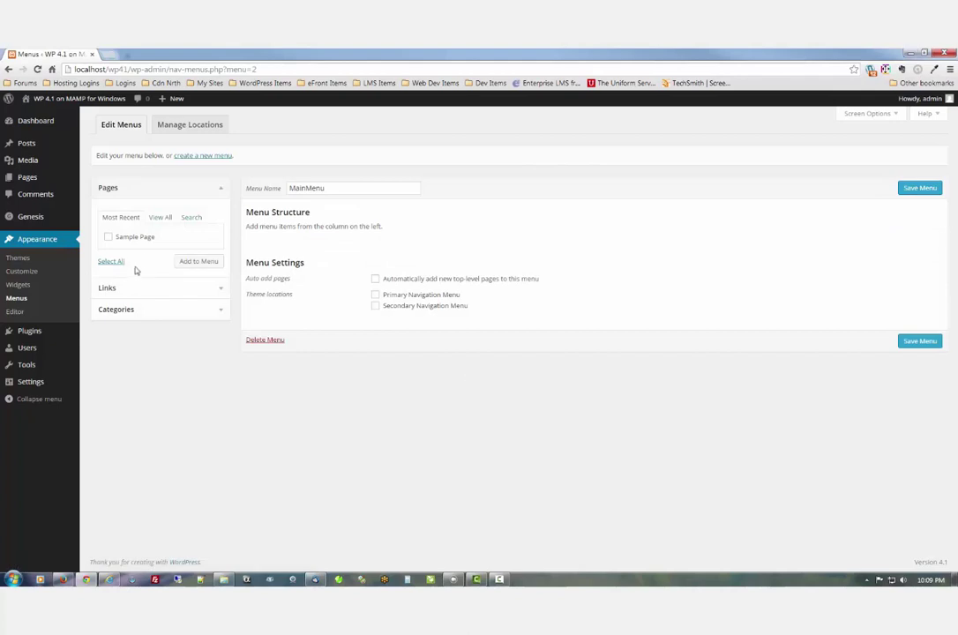
# Step: Add Sample Page to MainMenu, enable automatic adding of top-level pages, assign it as Primary Navigation Menu, and save the menu
pyautogui.click(128, 237)
pyautogui.click(402, 300)
pyautogui.click(376, 280)
pyautogui.click(203, 262)
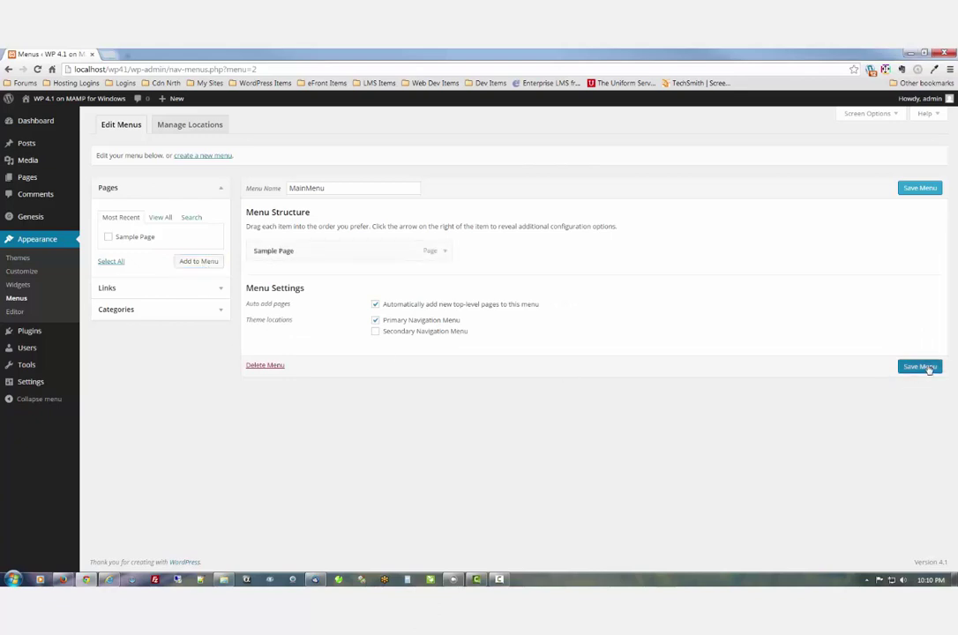
pyautogui.click(926, 367)
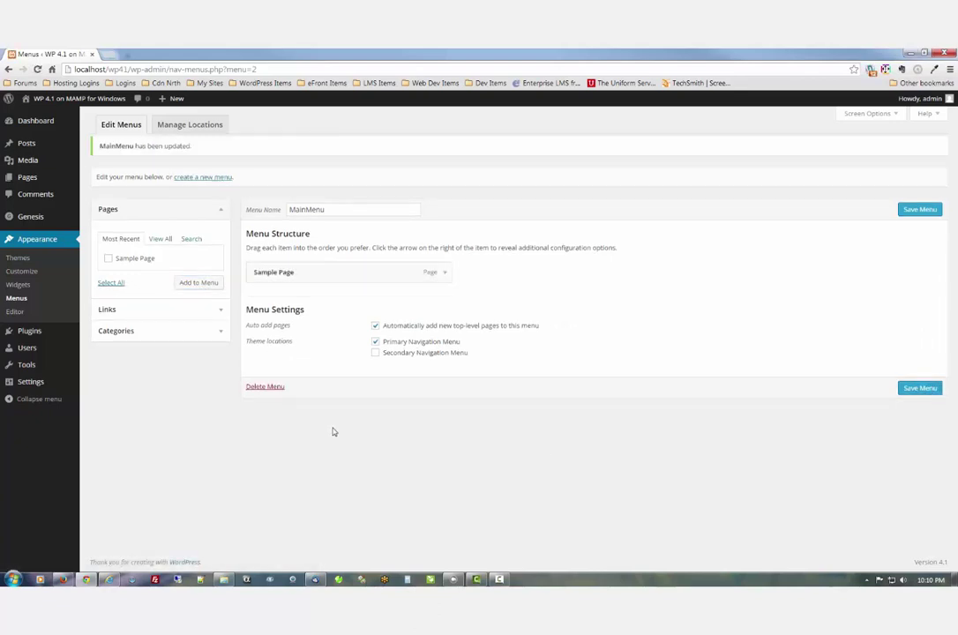
# Step: Check the navigation menu on the reloaded home page in Firefox, and return to Chrome
pyautogui.click(64, 579)
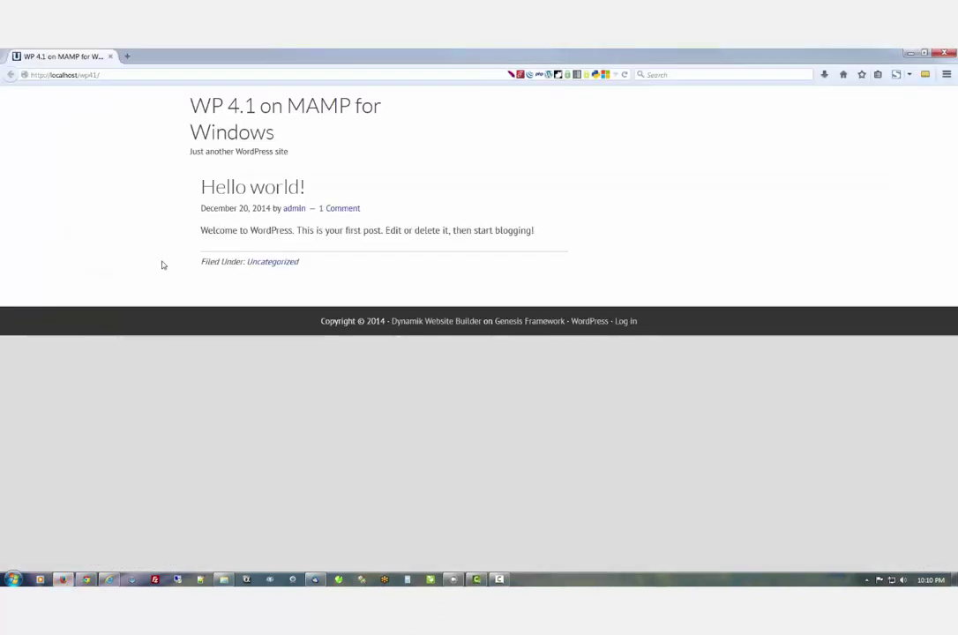
pyautogui.click(254, 107)
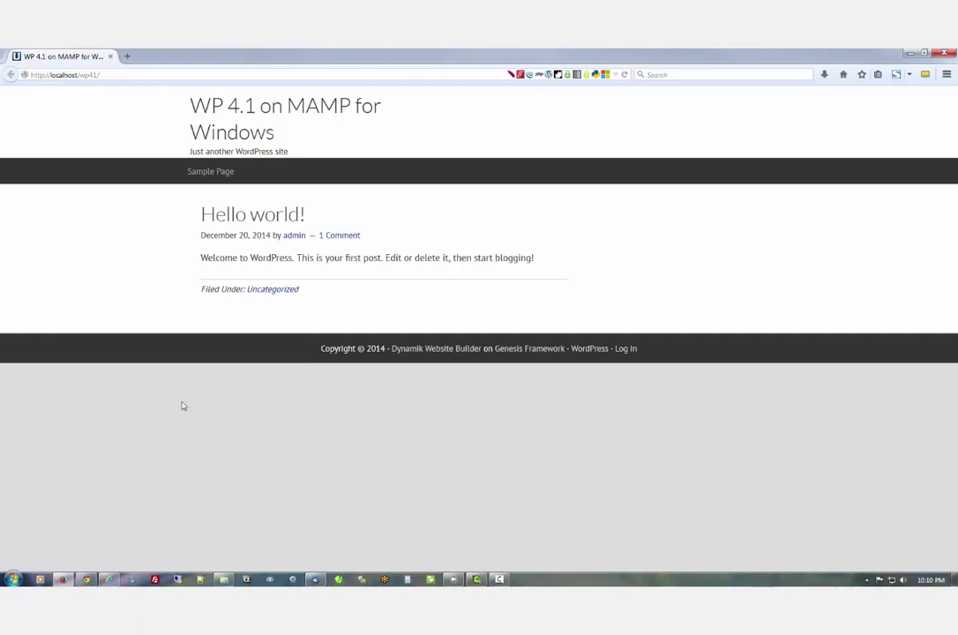
pyautogui.click(102, 581)
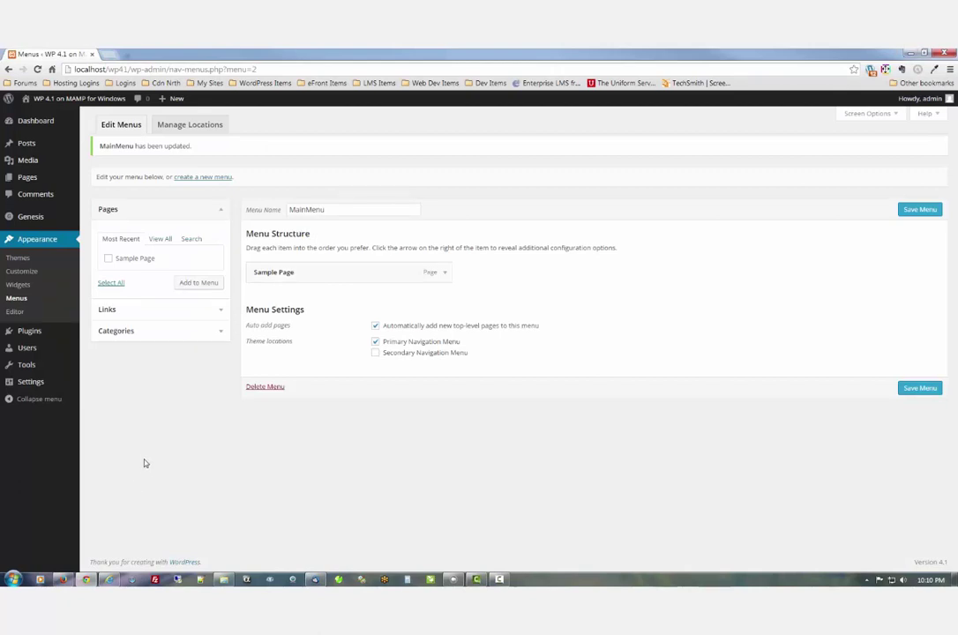
# Step: Define a custom widget area in the Dynamik Custom options, named toppic and hooked to genesis_after_header
pyautogui.moveTo(38, 222)
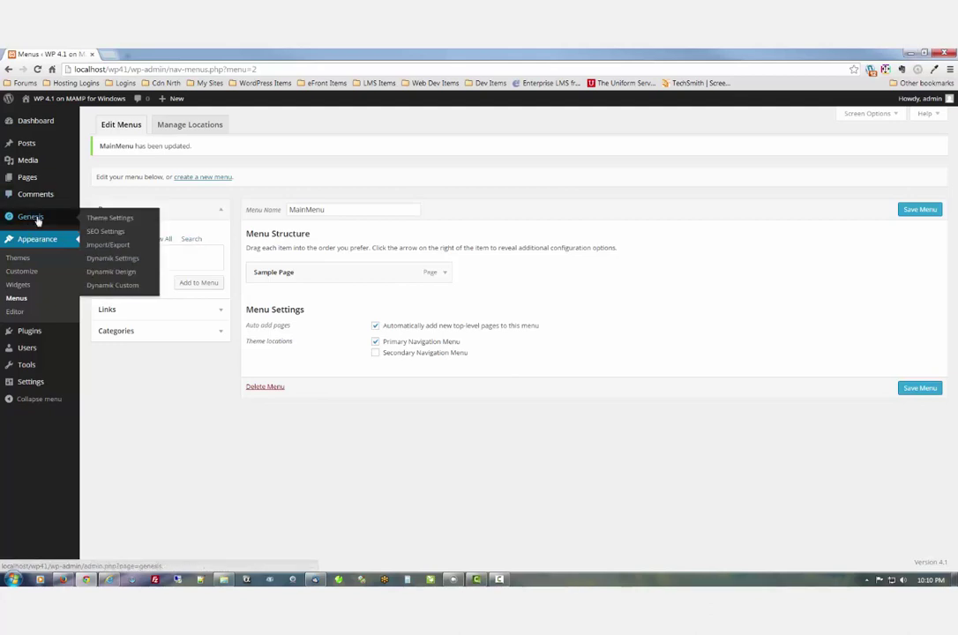
pyautogui.click(127, 283)
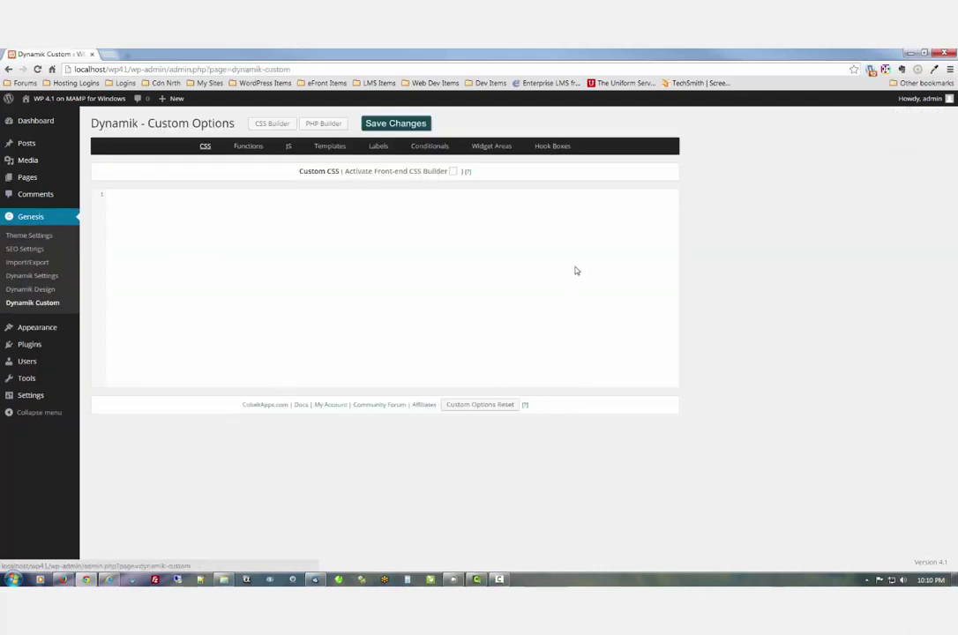
pyautogui.click(491, 146)
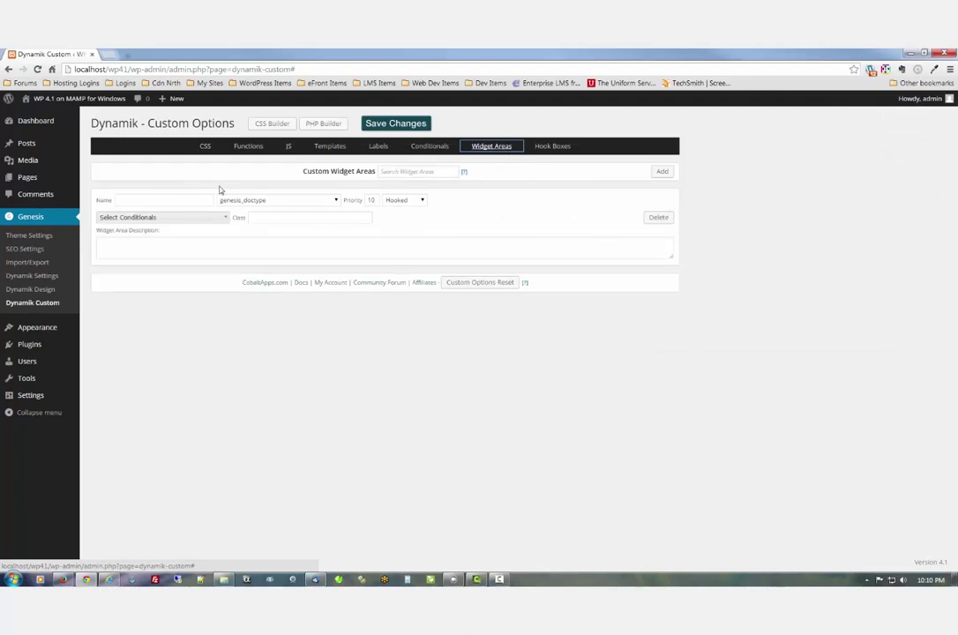
pyautogui.click(154, 197)
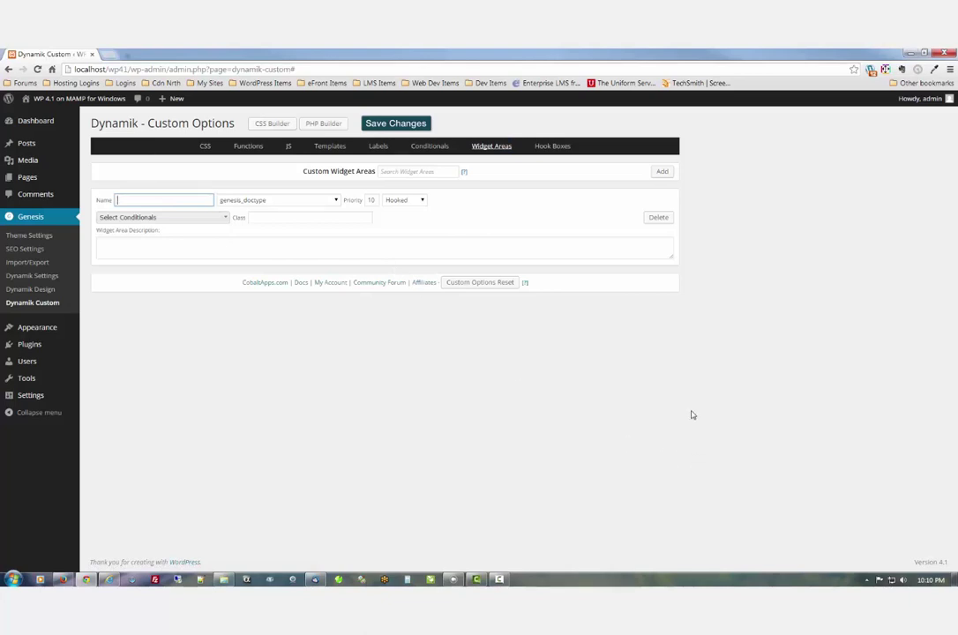
pyautogui.write('toppin')
pyautogui.click(305, 201)
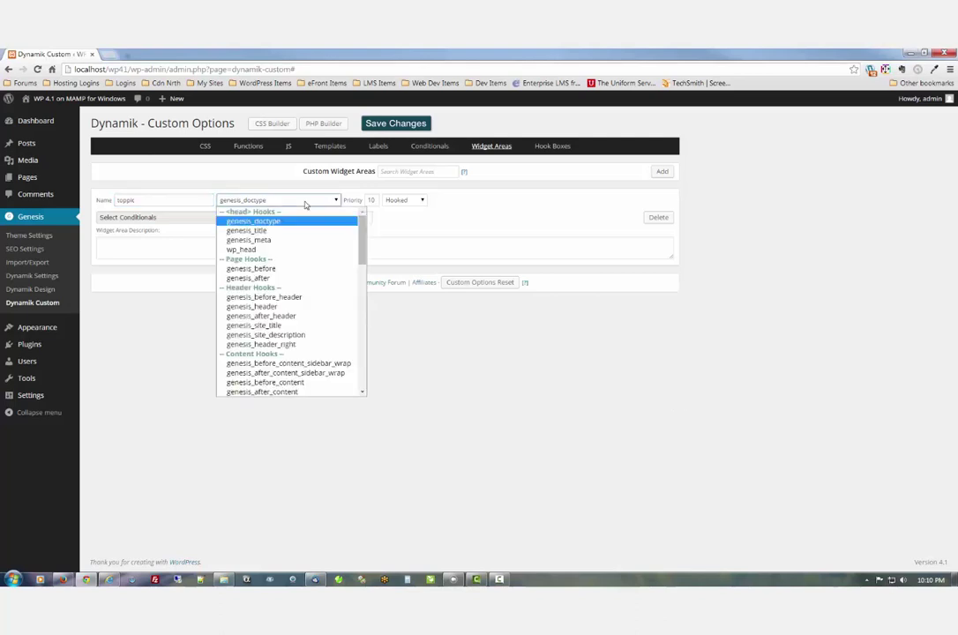
pyautogui.click(289, 316)
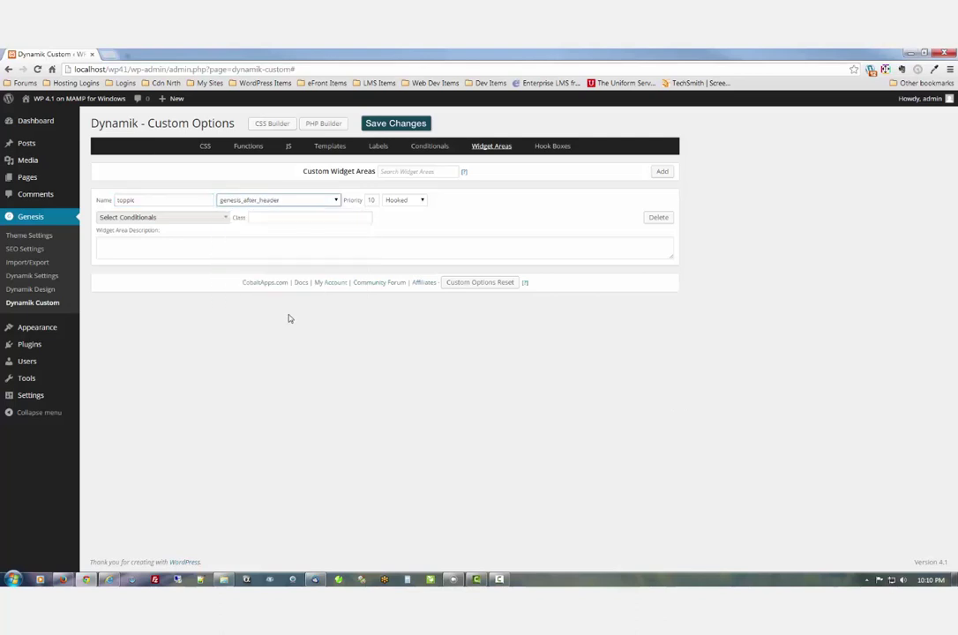
# Step: Give the toppic widget area the class toppic and save the custom options
pyautogui.click(295, 216)
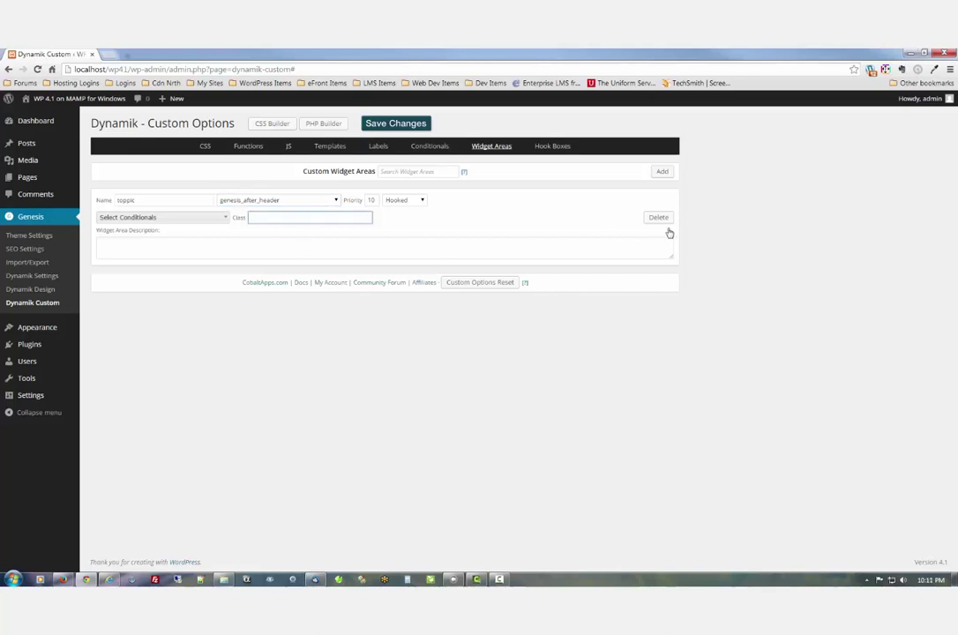
pyautogui.write('toppic')
pyautogui.click(380, 126)
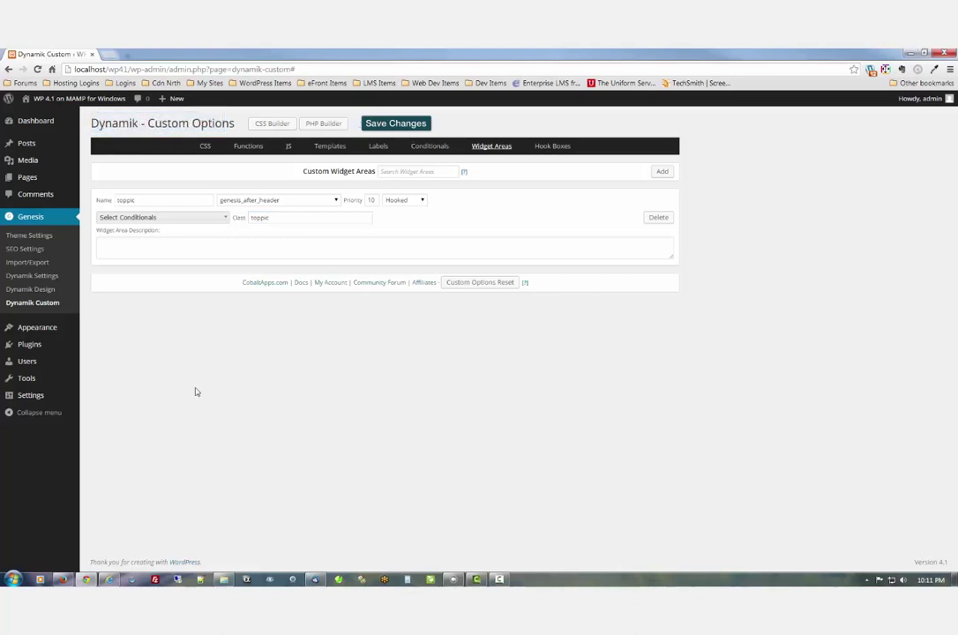
# Step: Add a Text widget to the toppic widget area
pyautogui.moveTo(49, 331)
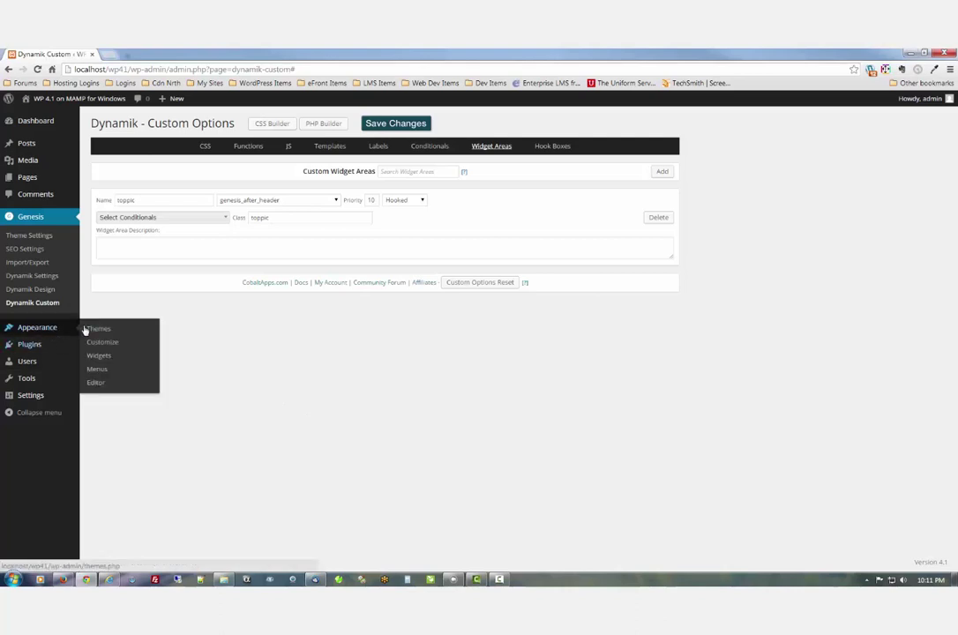
pyautogui.click(100, 356)
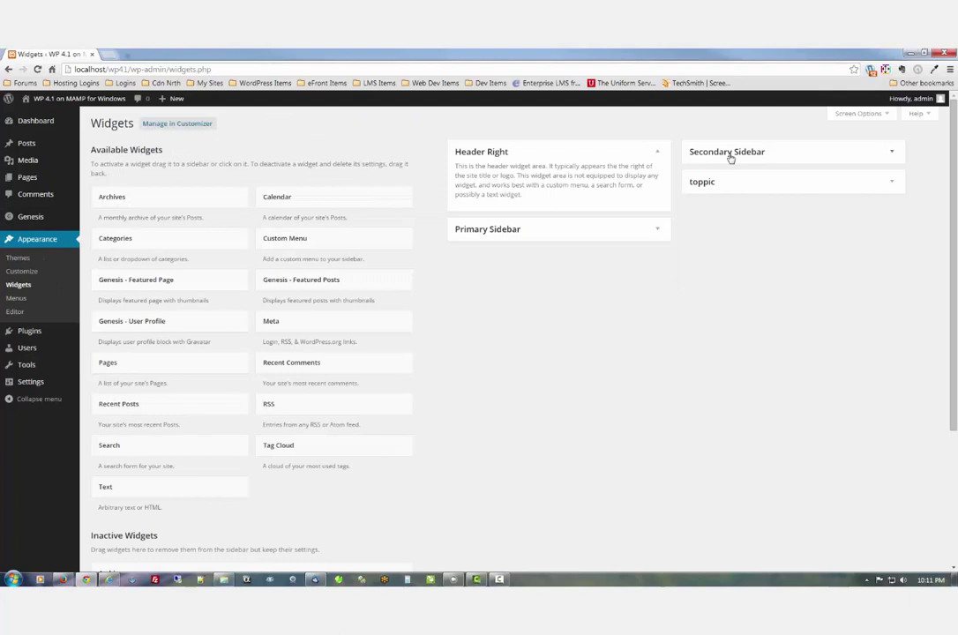
pyautogui.click(805, 183)
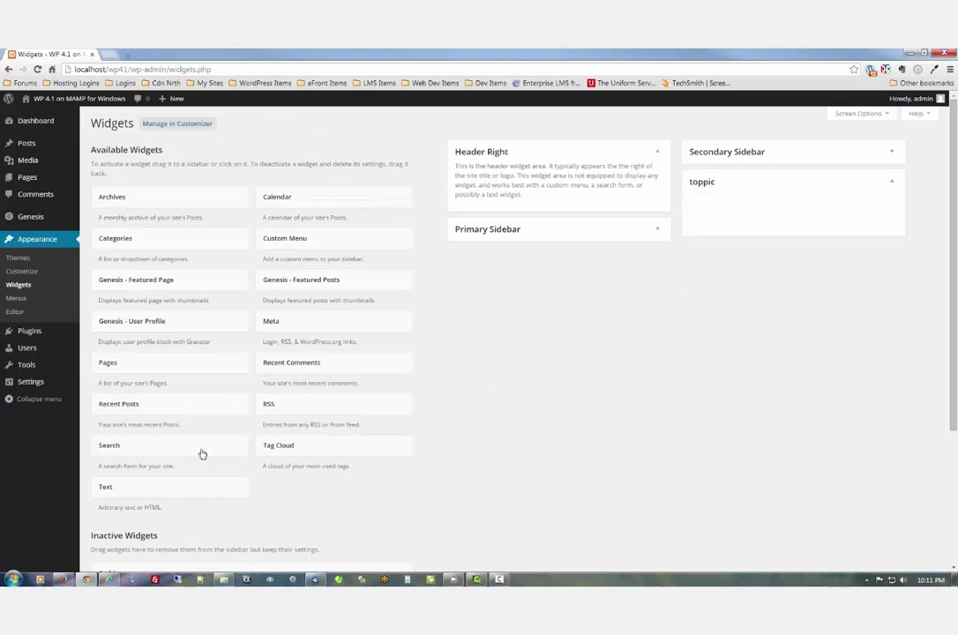
pyautogui.moveTo(150, 489); pyautogui.dragTo(773, 214)
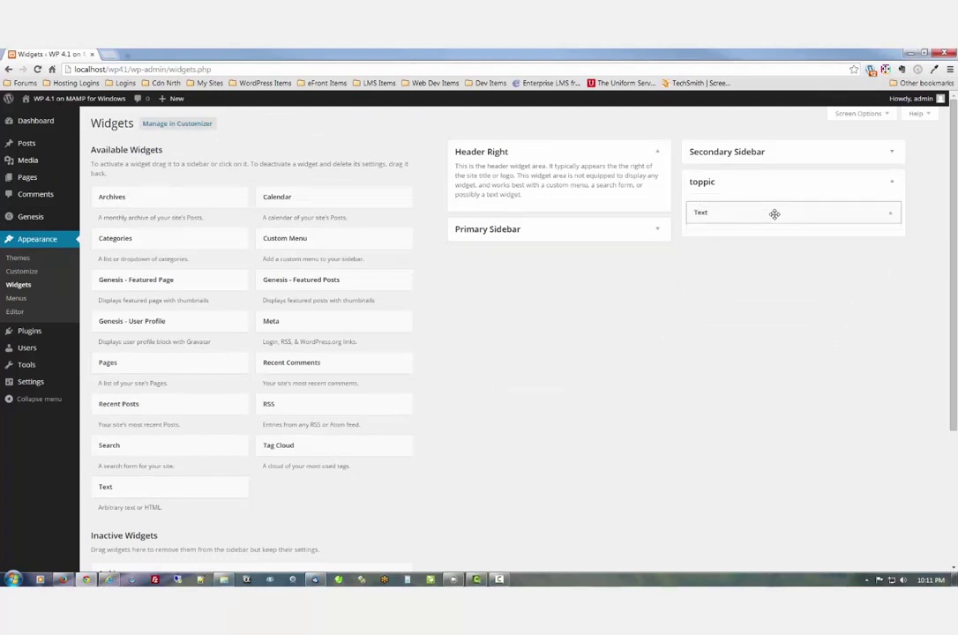
pyautogui.click(761, 283)
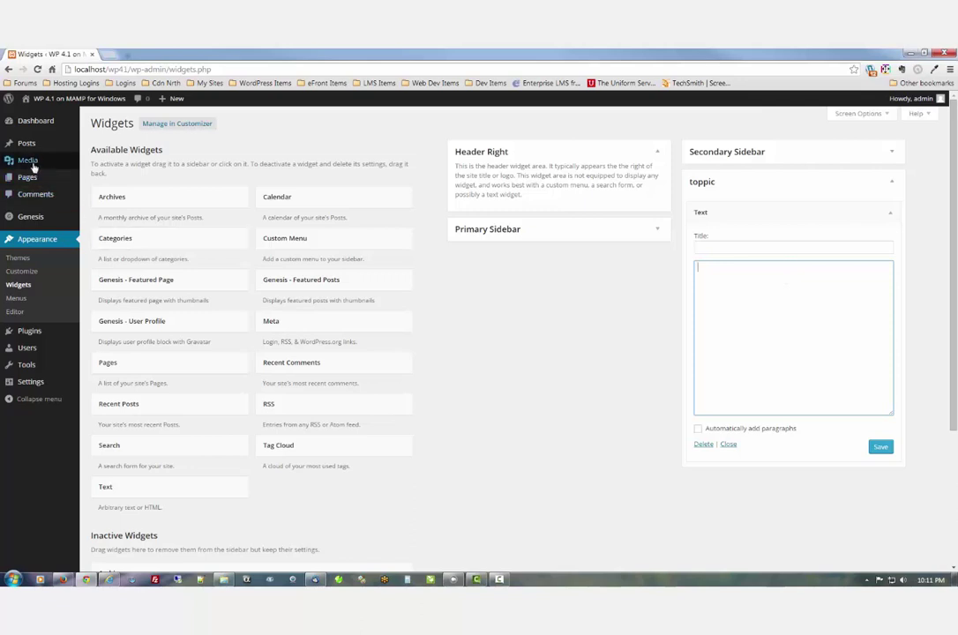
# Step: Copy the URL of the Srfc3_Snowman_1201_1600x540 image from the Media Library and close its attachment details
pyautogui.moveTo(32, 163)
pyautogui.click(97, 163)
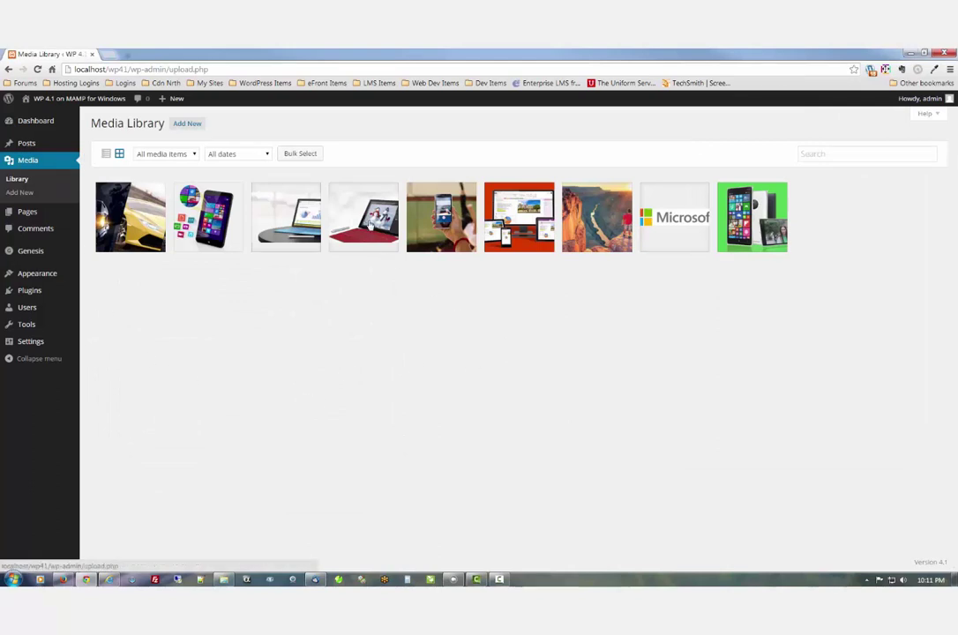
pyautogui.click(370, 224)
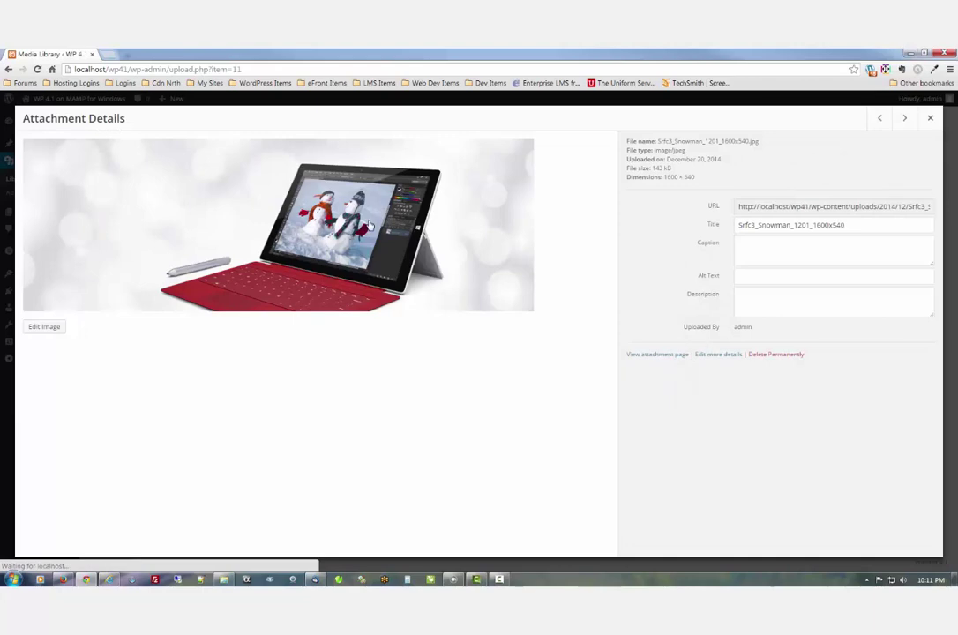
pyautogui.click(816, 210)
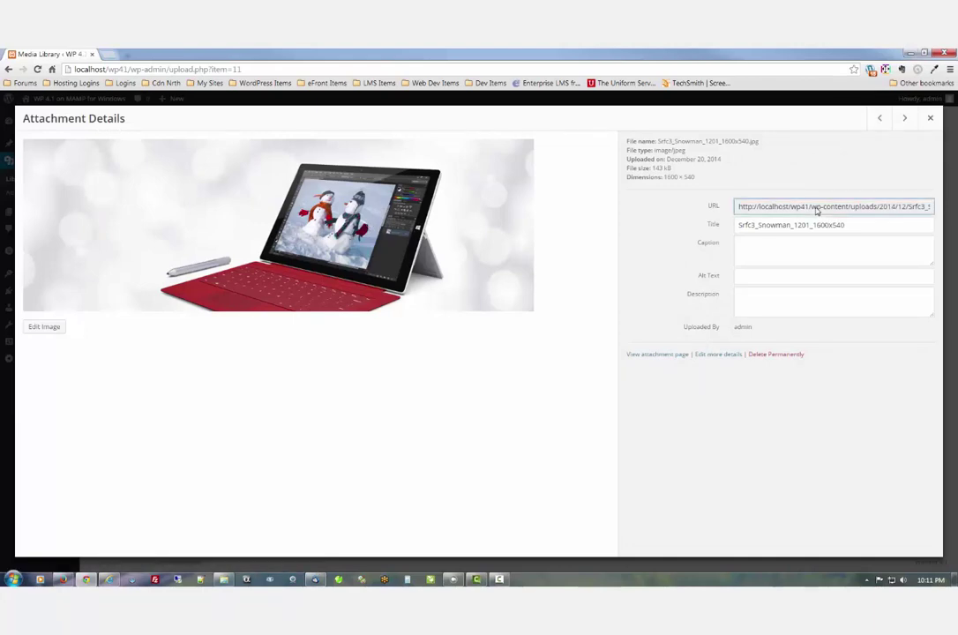
pyautogui.hotkey('ctrl', 'a')
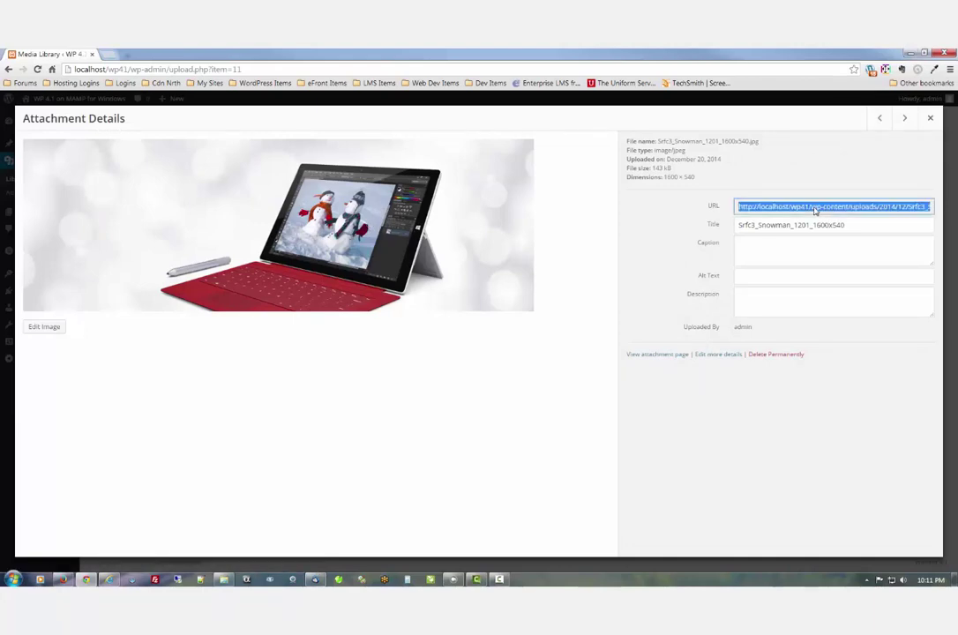
pyautogui.click(929, 117)
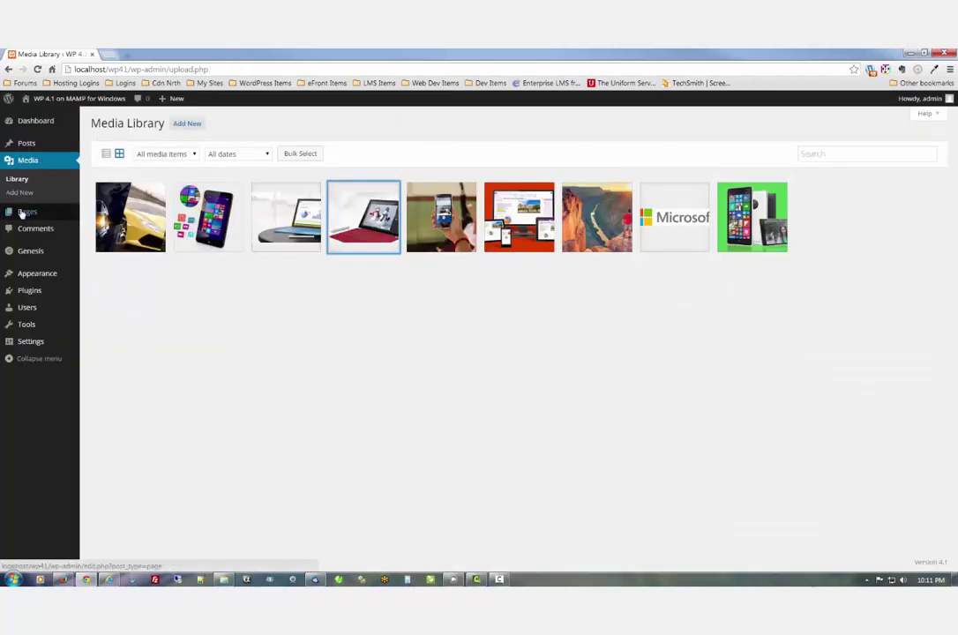
# Step: Fill the toppic area's Text widget with an img tag whose src is the copied Srfc3_Snowman_1201_1600x540.jpg URL, and save the widget
pyautogui.moveTo(22, 214)
pyautogui.moveTo(38, 273)
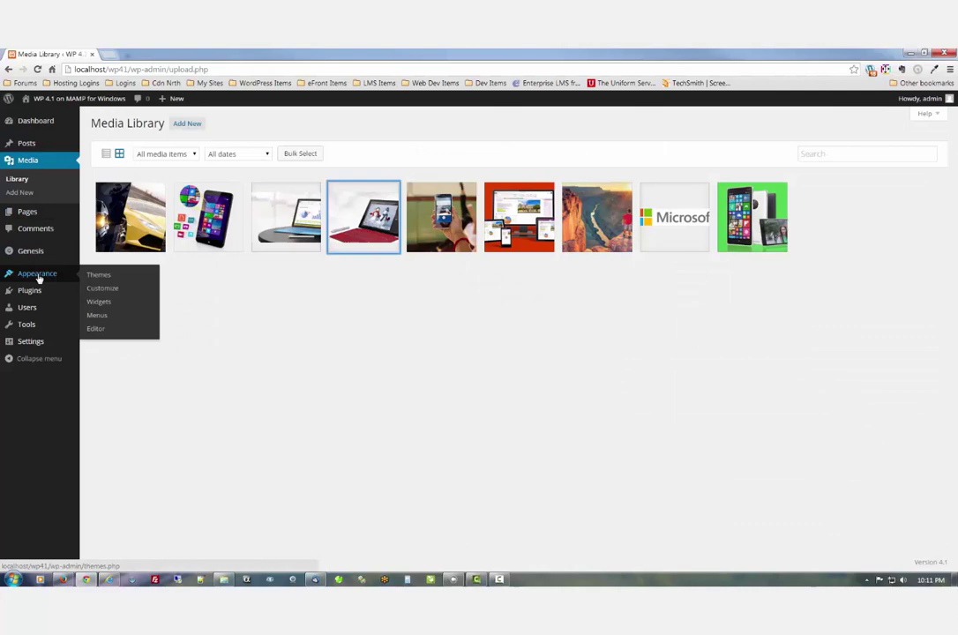
pyautogui.click(99, 302)
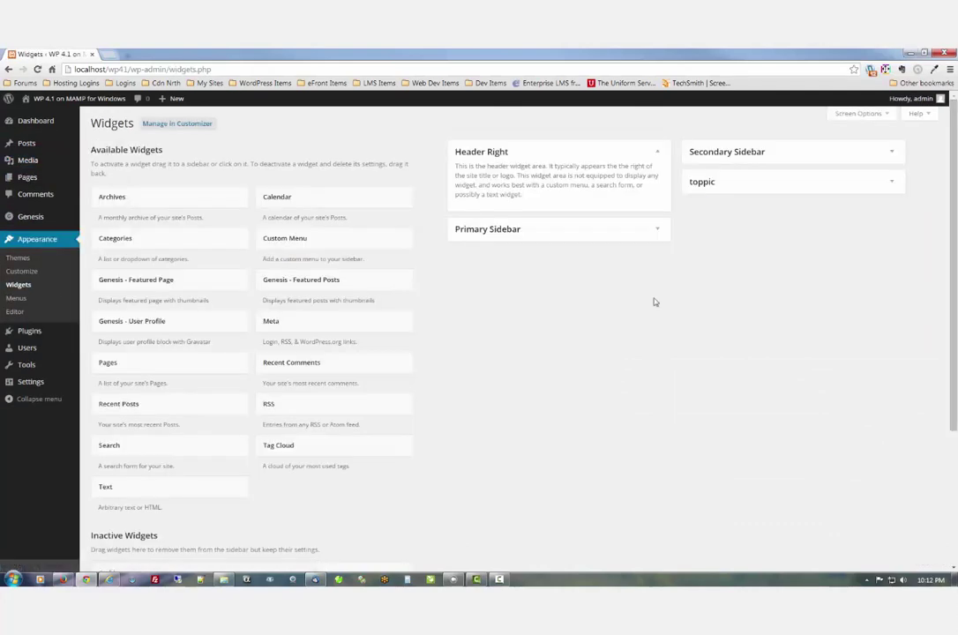
pyautogui.click(748, 186)
pyautogui.click(739, 211)
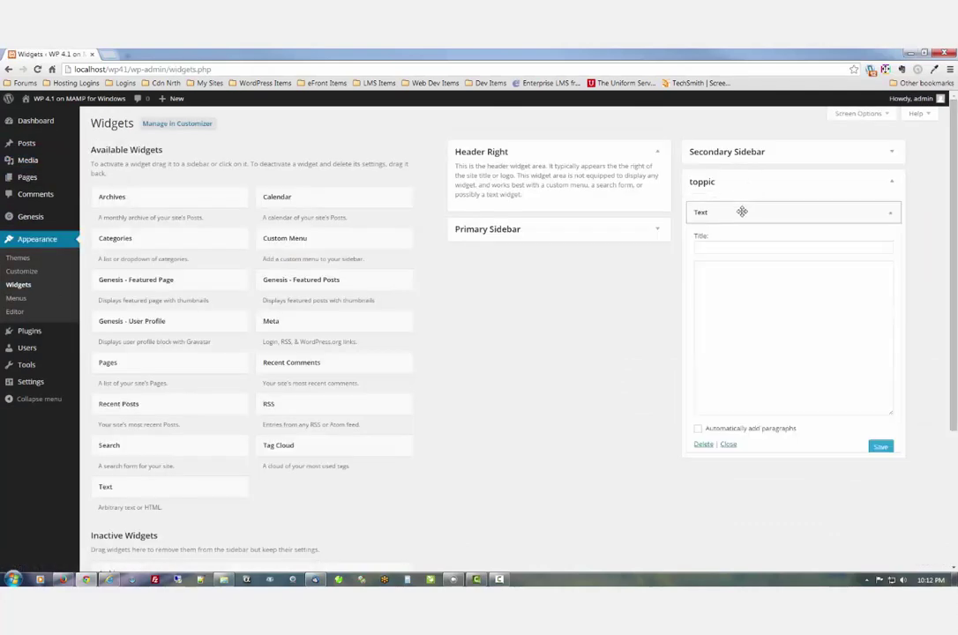
pyautogui.click(717, 295)
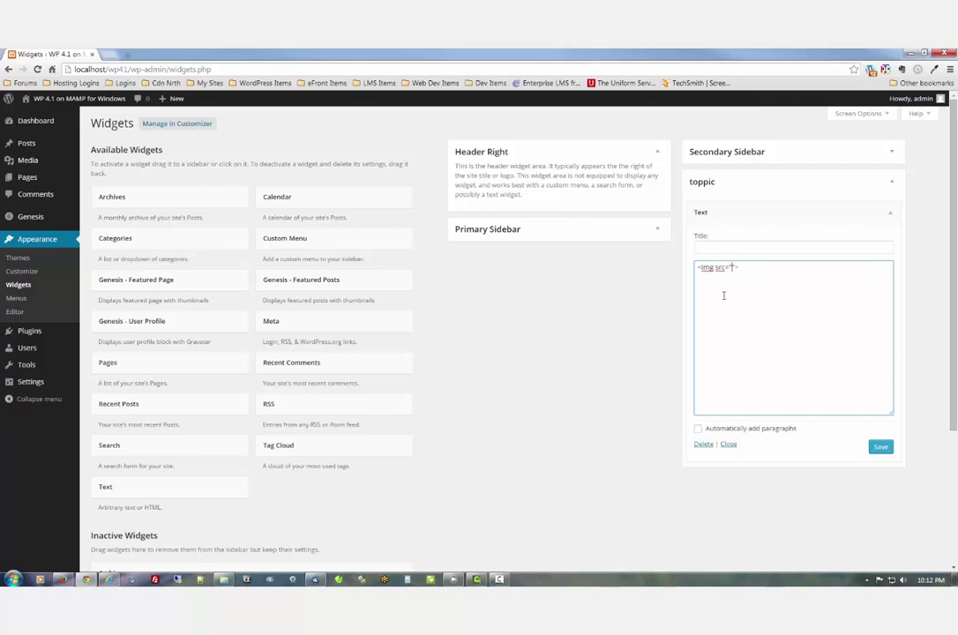
pyautogui.write('http://localhost/wp41/wp-content/uploads/2014/12/Srfc3_Snowman_1201_1600x540.jpg')
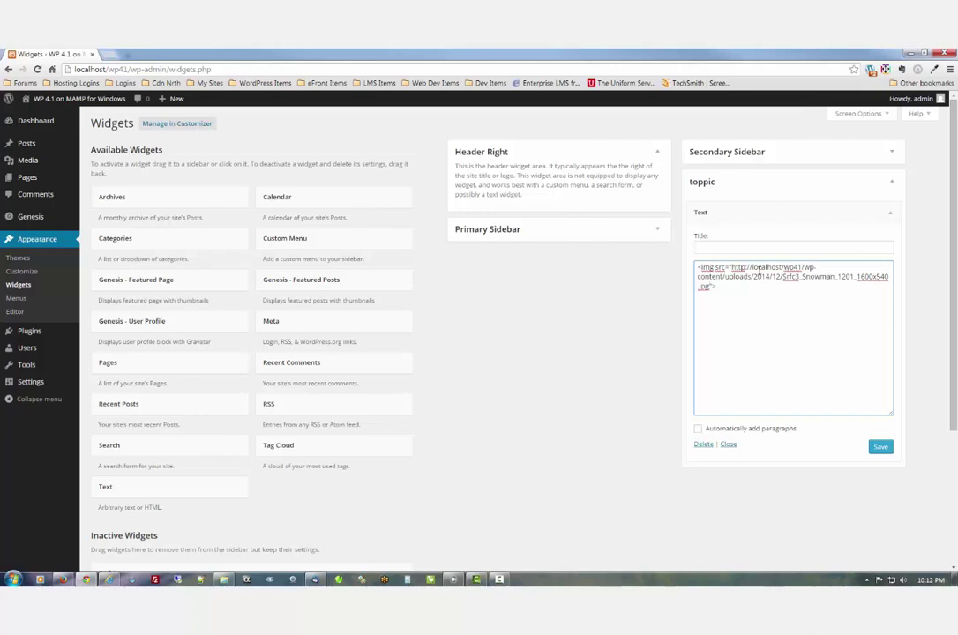
pyautogui.click(879, 447)
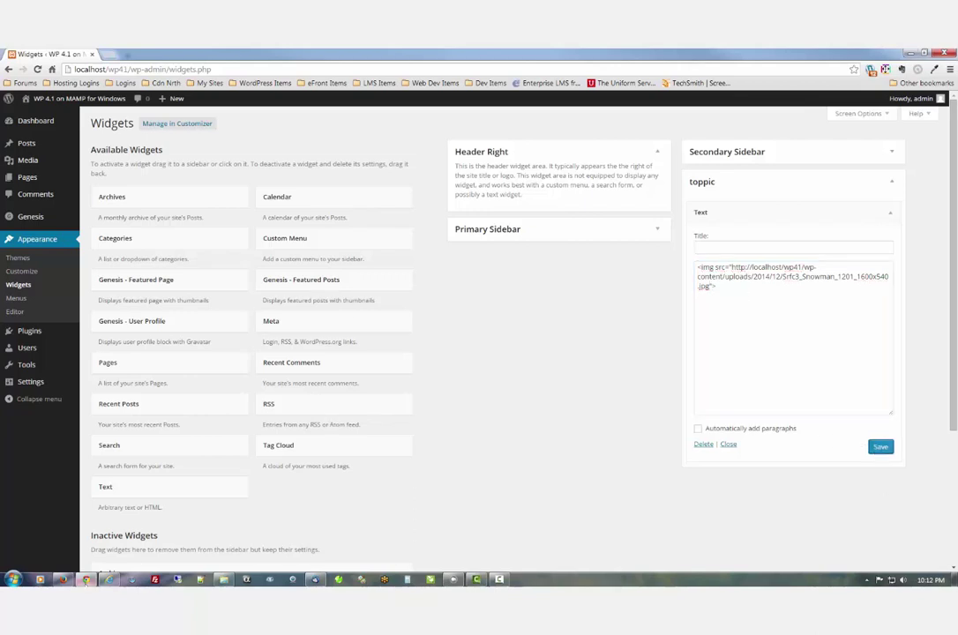
# Step: Switch to Firefox, reload the site's front page to check the image below the menu, and return to the Widgets screen in Chrome
pyautogui.click(78, 580)
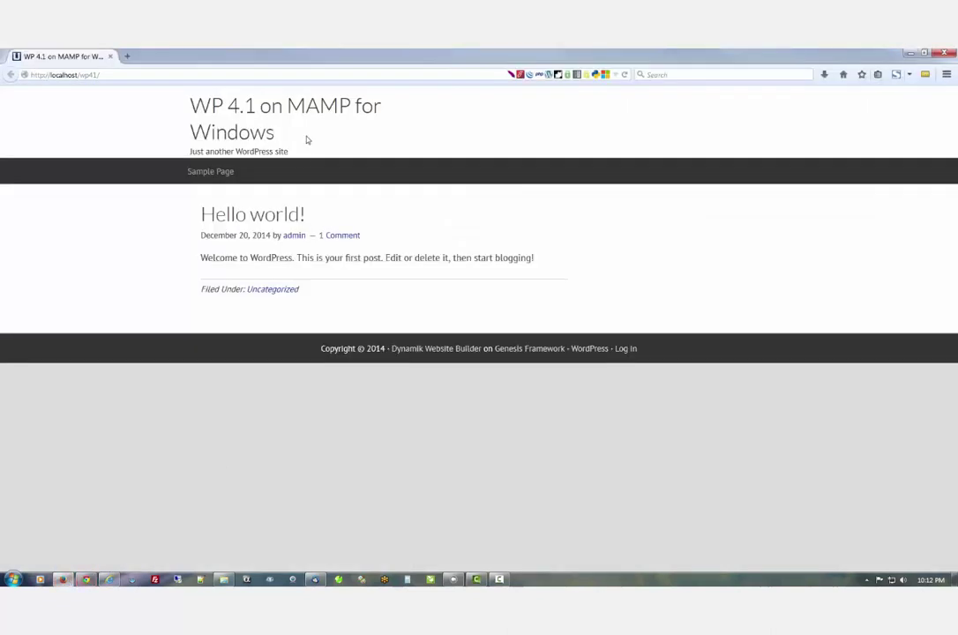
pyautogui.click(306, 107)
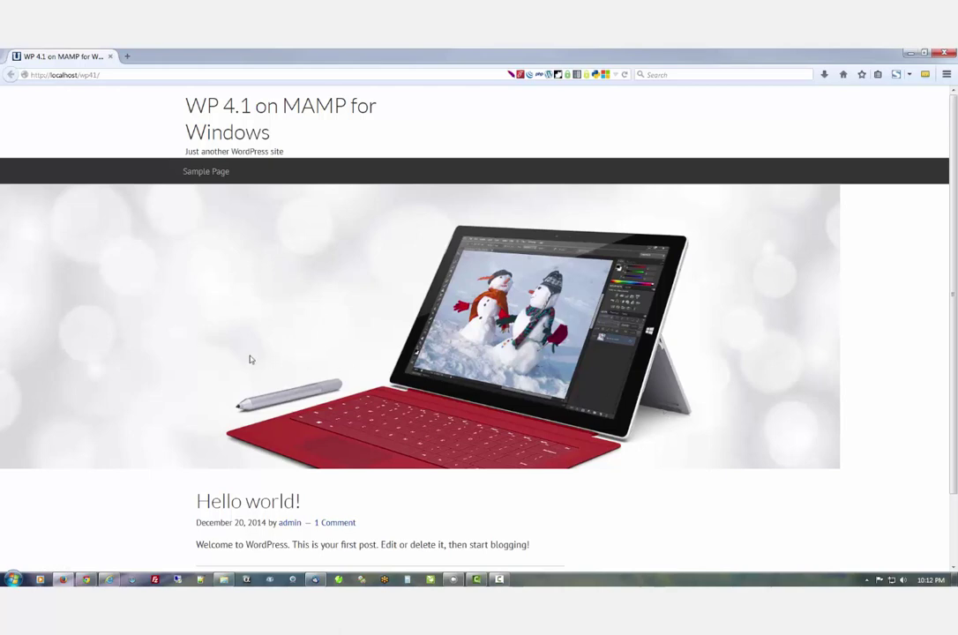
pyautogui.click(86, 579)
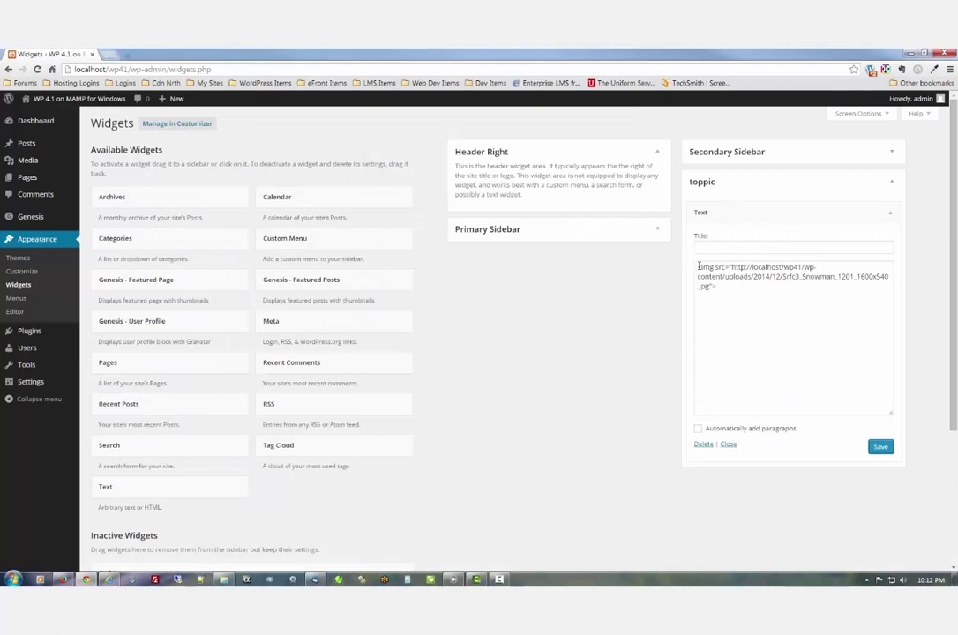
# Step: Wrap the widget's img tag in a div with style="text-align: center", save the widget and check the site's front page in Firefox
pyautogui.click(770, 291)
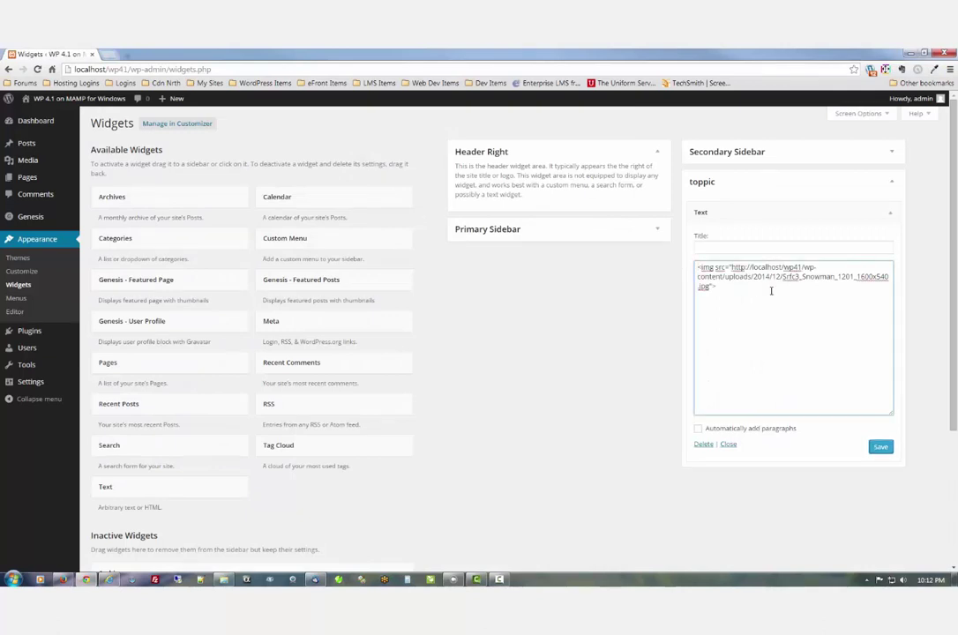
pyautogui.write('<div ')
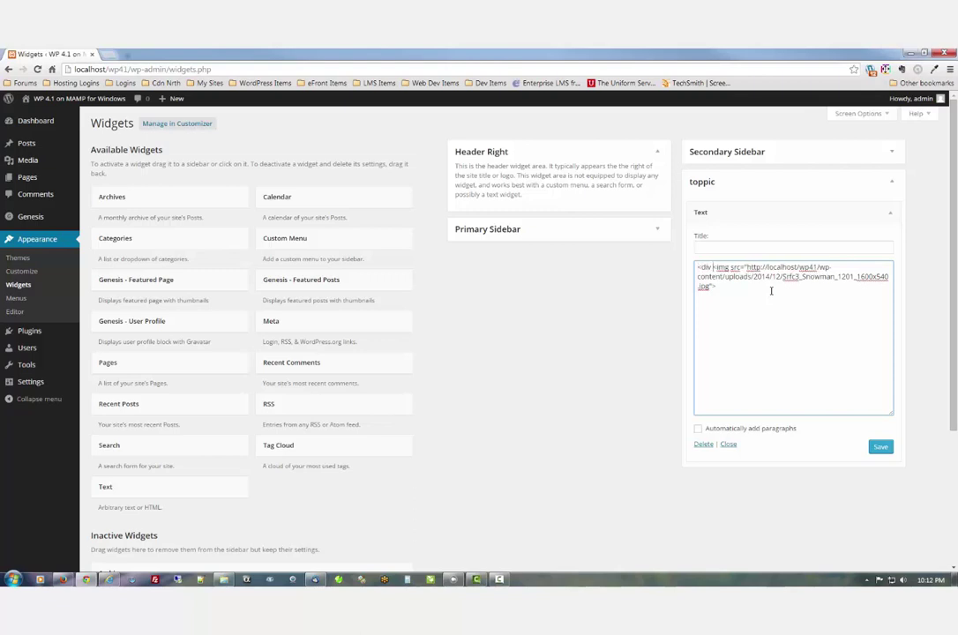
pyautogui.write('style=')
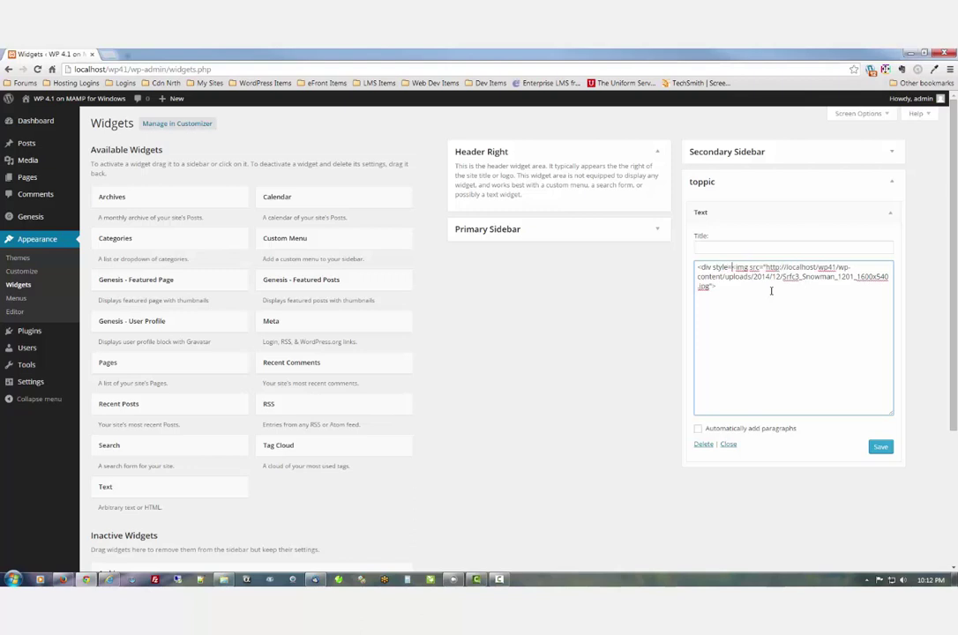
pyautogui.write('"text-align')
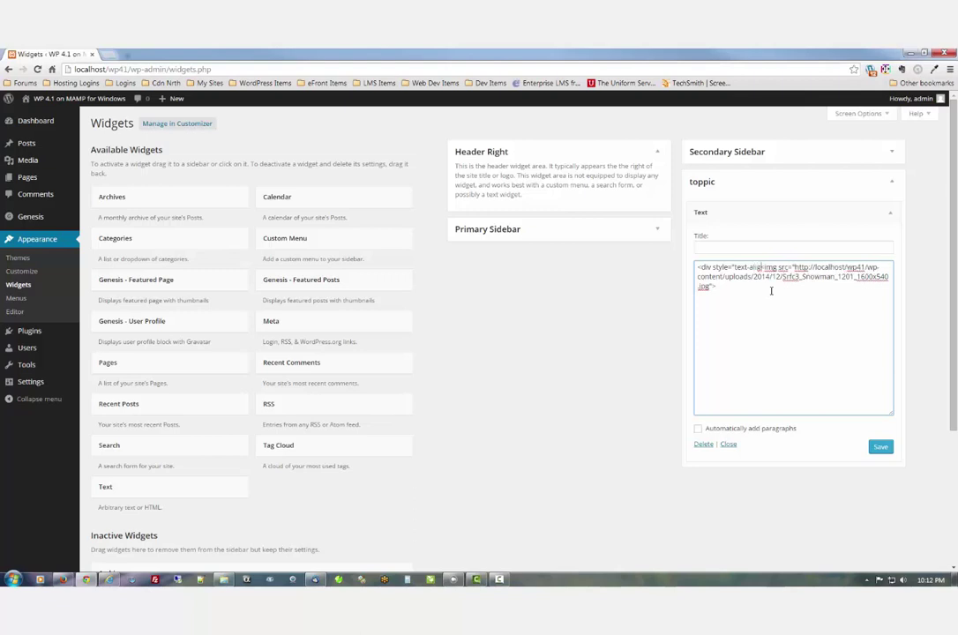
pyautogui.write(': center')
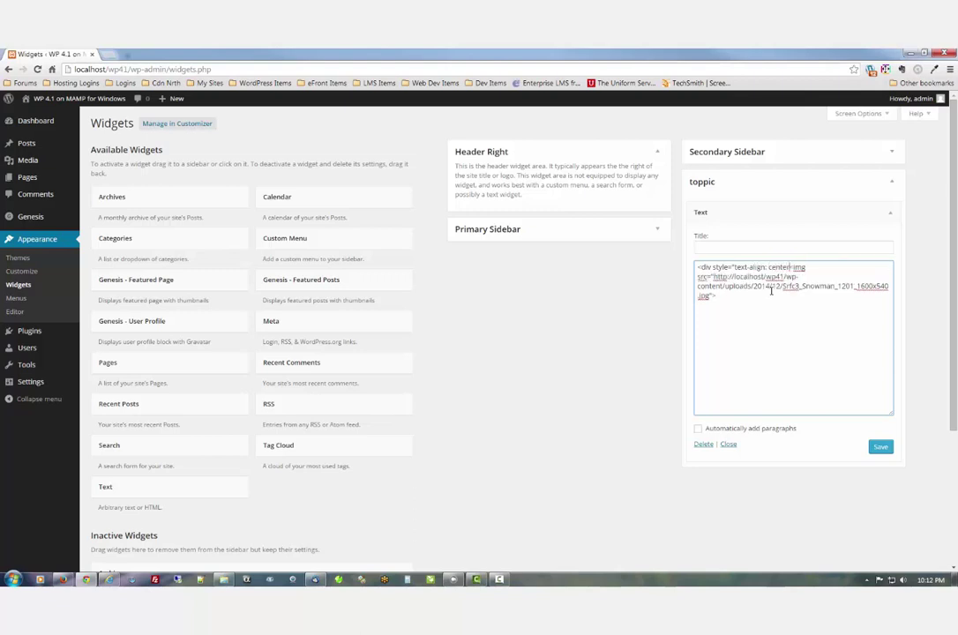
pyautogui.write('">')
pyautogui.write('>')
pyautogui.click(732, 294)
pyautogui.write('</div>')
pyautogui.click(875, 447)
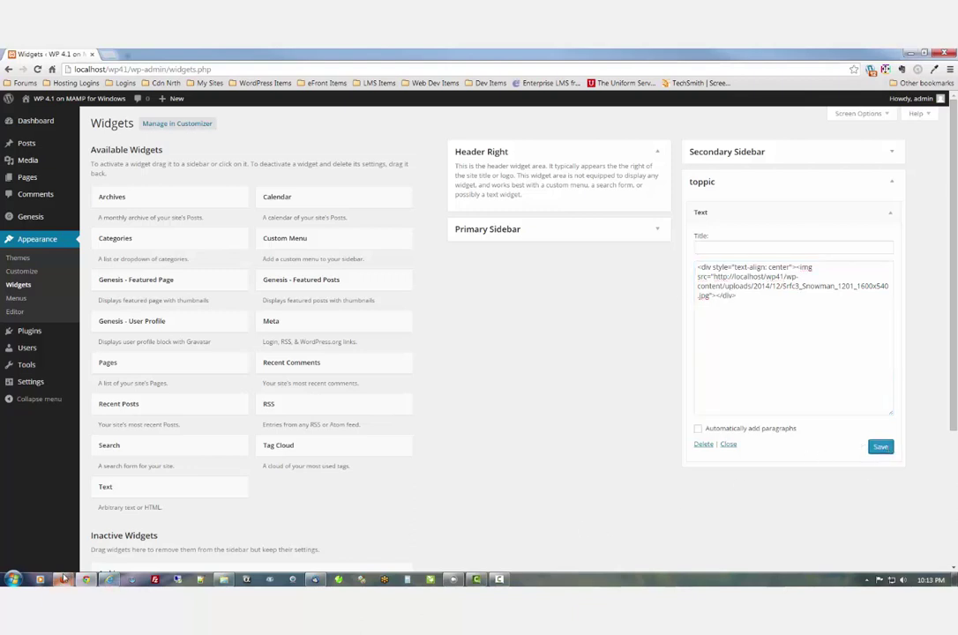
pyautogui.click(63, 579)
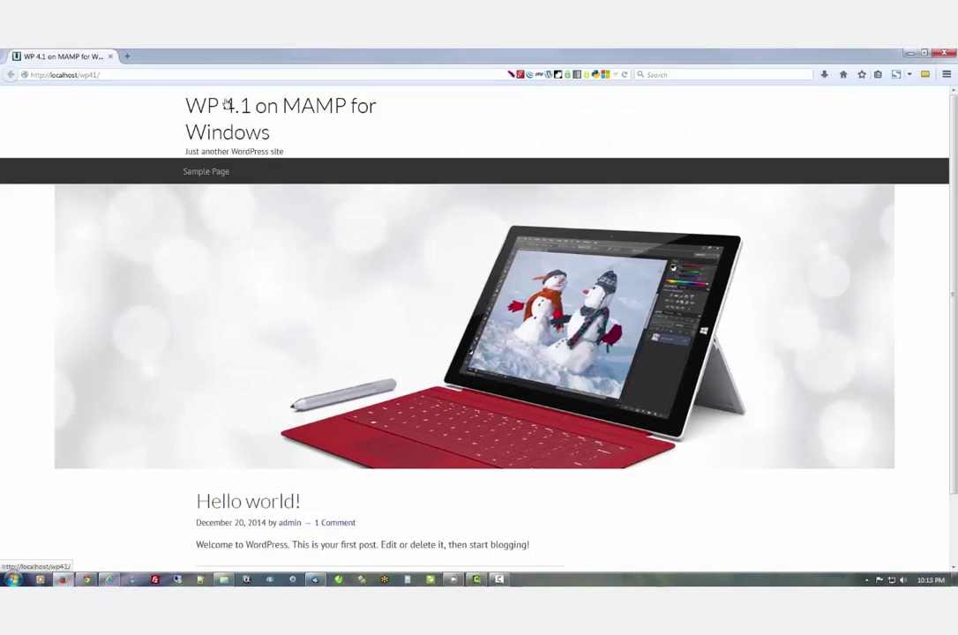
pyautogui.click(86, 579)
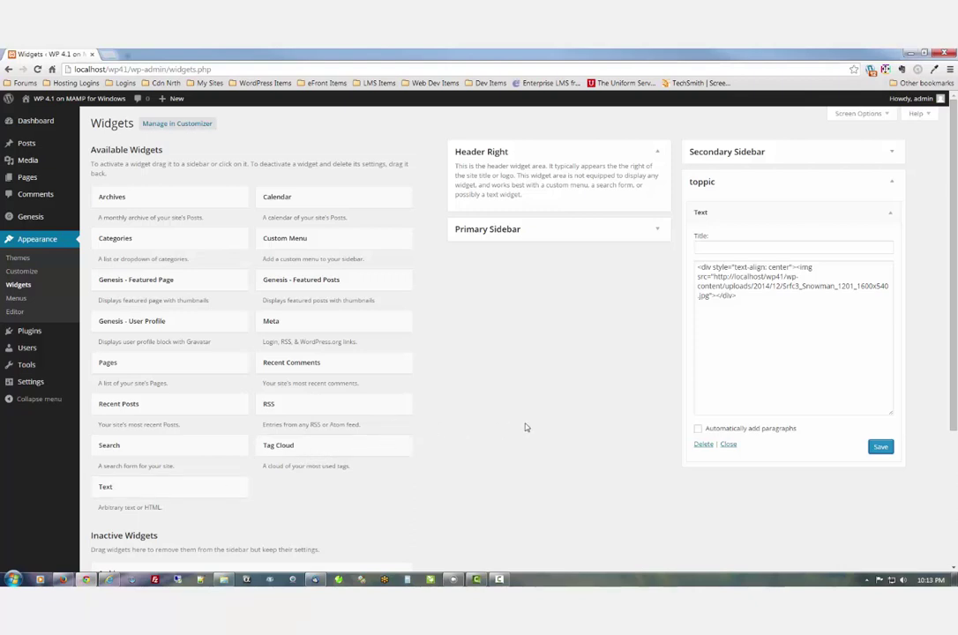
# Step: Start a new page titled Home and dismiss the Distraction-Free Writing tip
pyautogui.moveTo(29, 180)
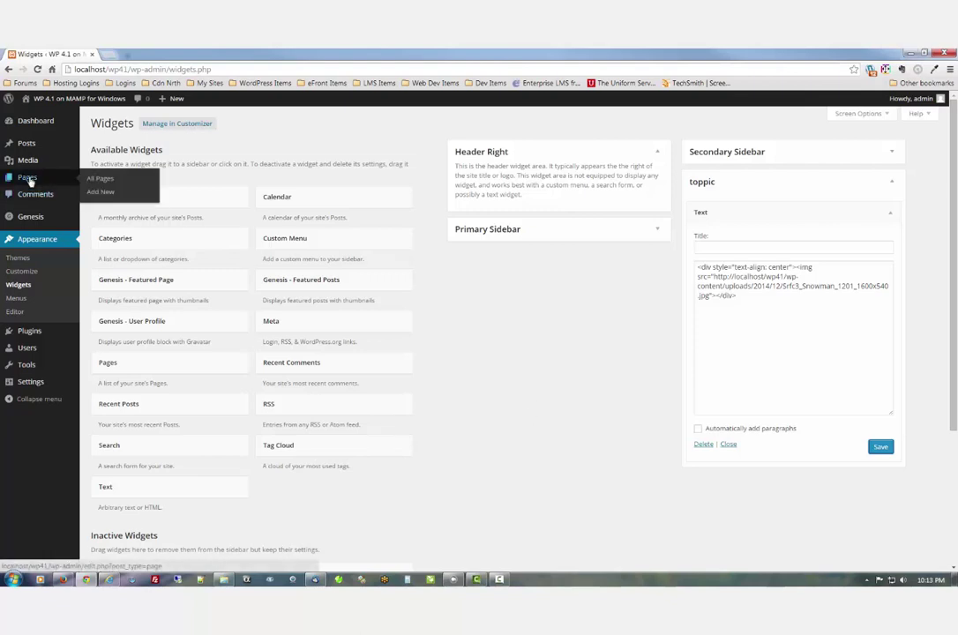
pyautogui.click(101, 192)
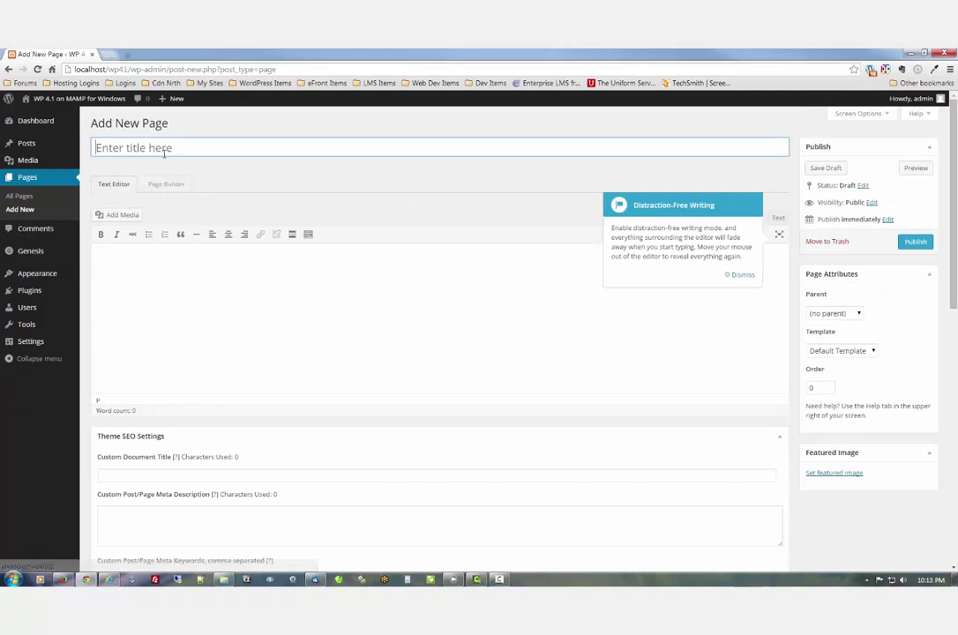
pyautogui.write('Home')
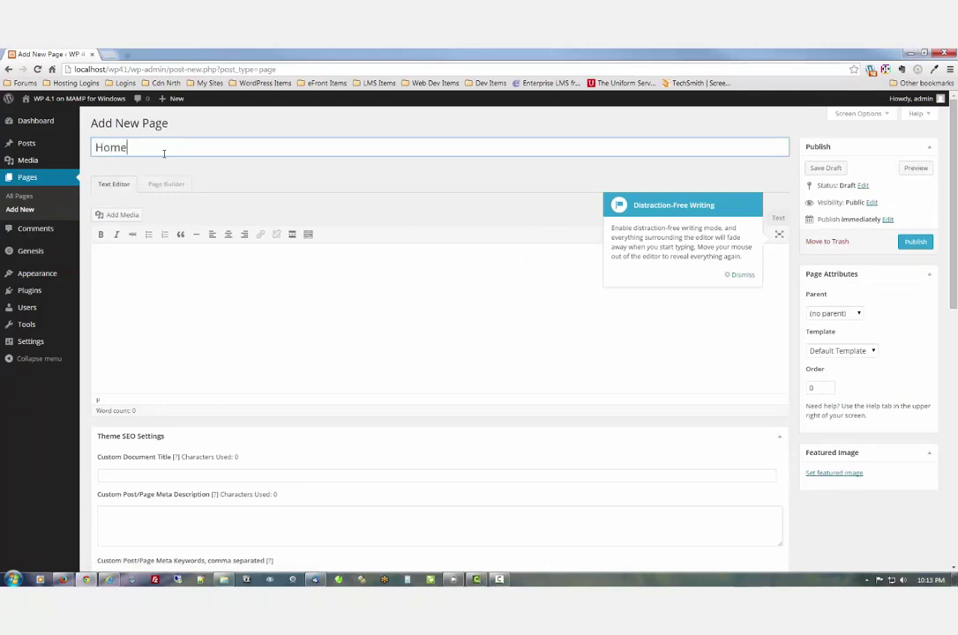
pyautogui.click(750, 276)
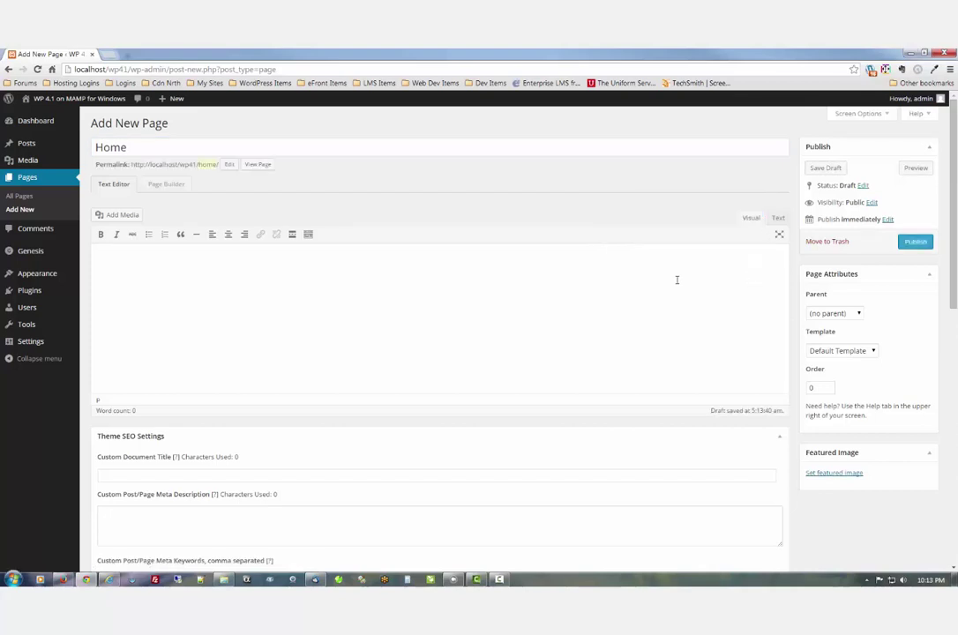
# Step: Choose the full-width layout without sidebars for the Home page and publish it
pyautogui.scroll(-1, 677, 279)
pyautogui.scroll(-3, 677, 279)
pyautogui.scroll(-1, 676, 284)
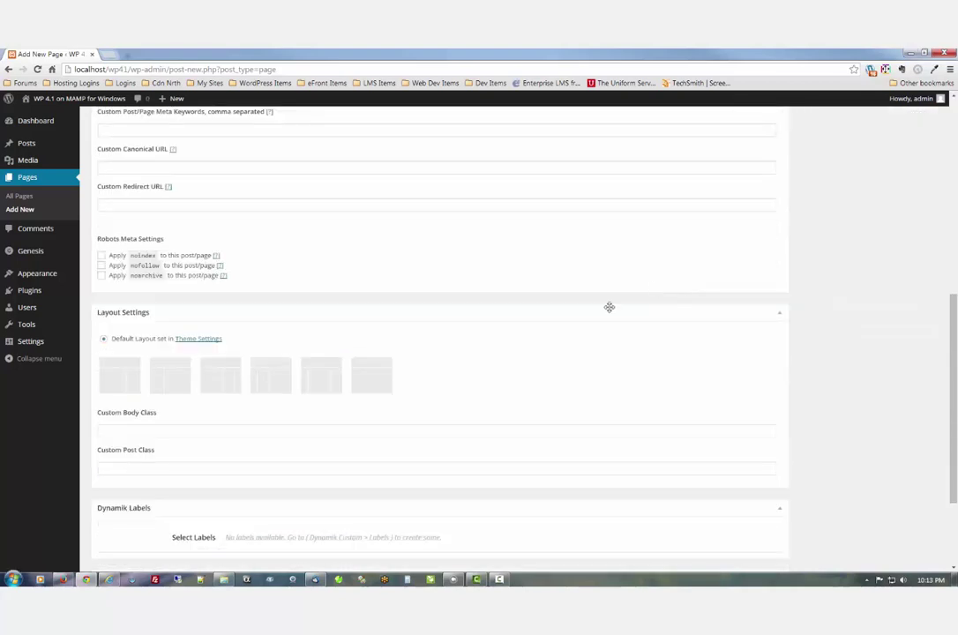
pyautogui.click(365, 388)
pyautogui.scroll(5, 654, 390)
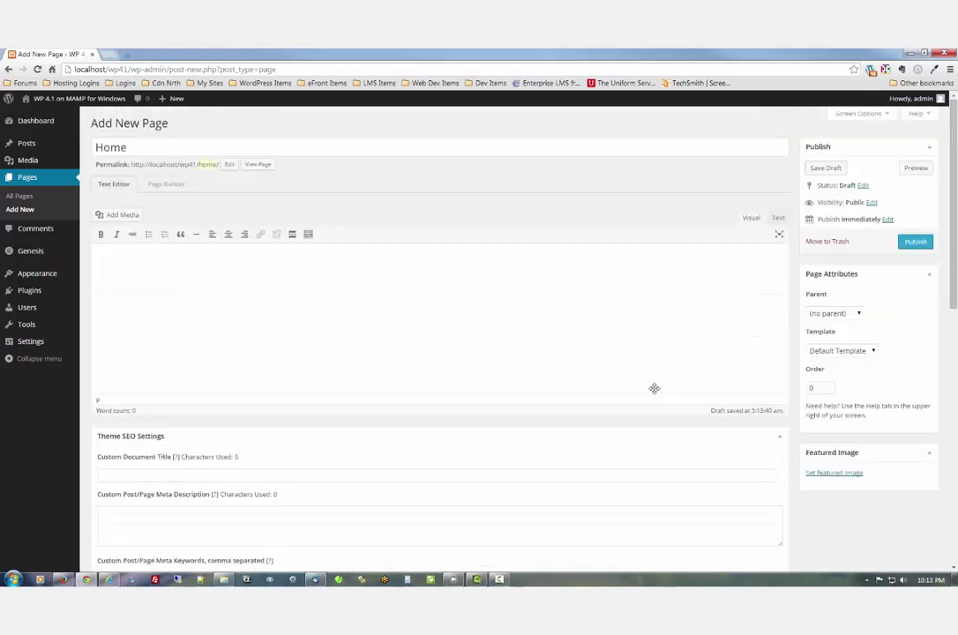
pyautogui.click(923, 243)
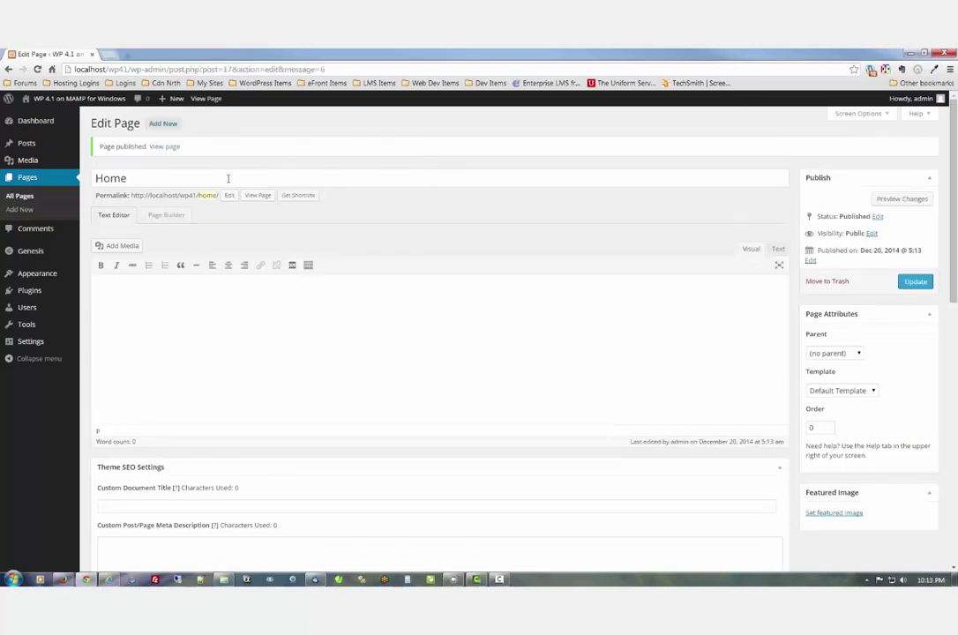
# Step: Move the Home item above Sample Page in MainMenu and save the menu
pyautogui.moveTo(45, 273)
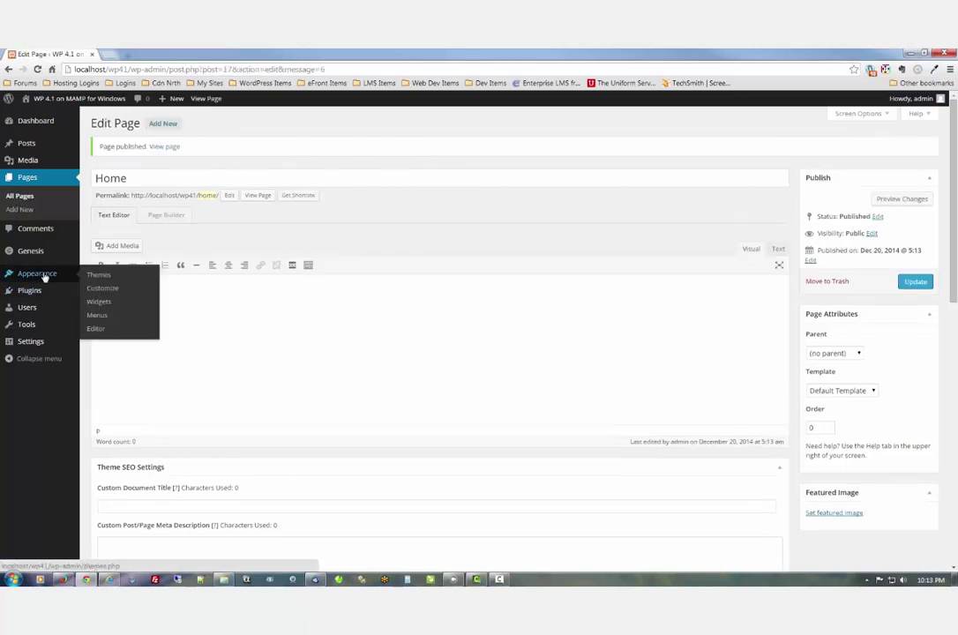
pyautogui.click(99, 319)
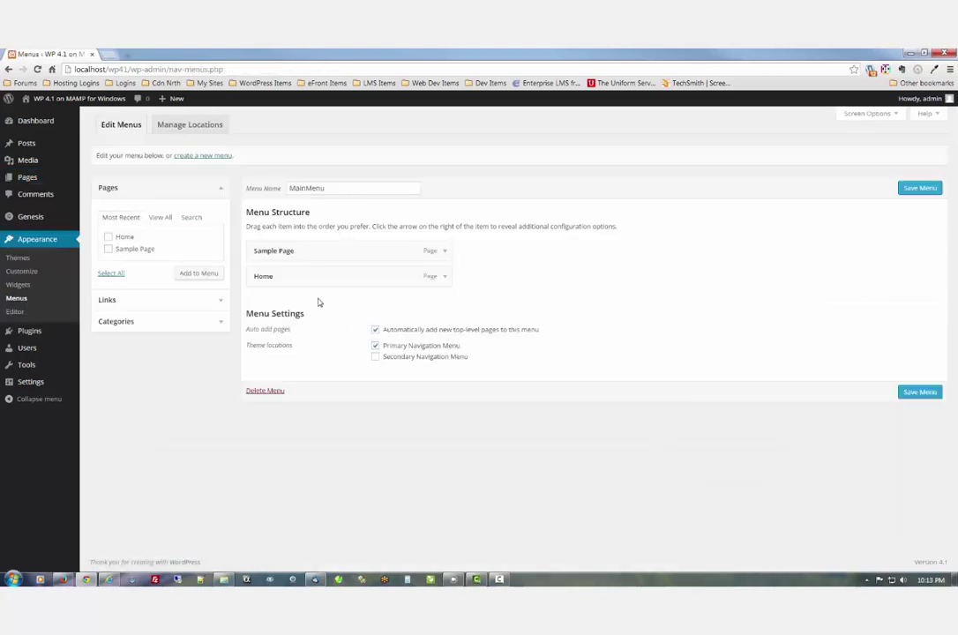
pyautogui.moveTo(278, 278); pyautogui.dragTo(278, 248)
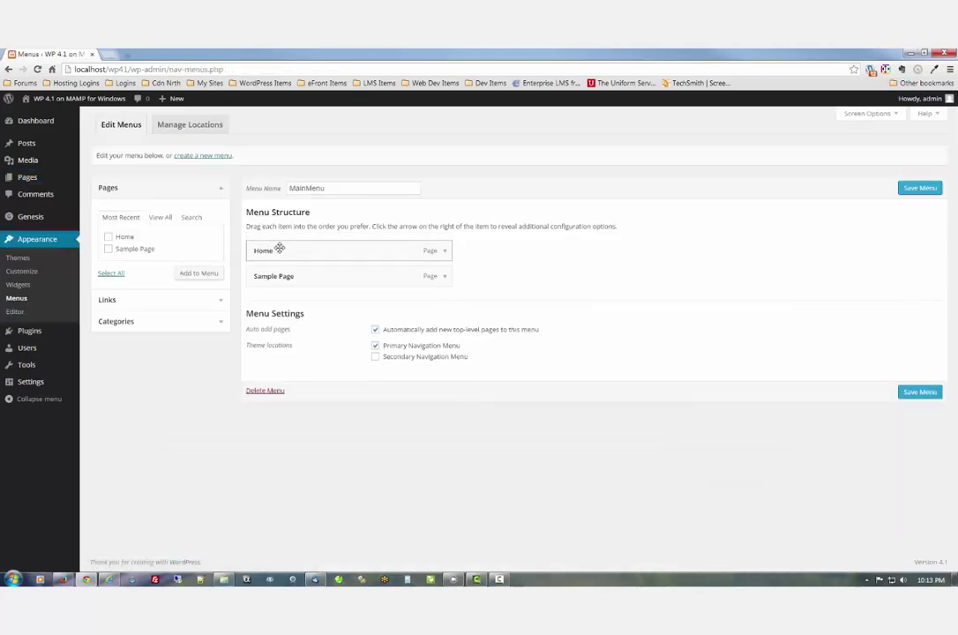
pyautogui.click(900, 395)
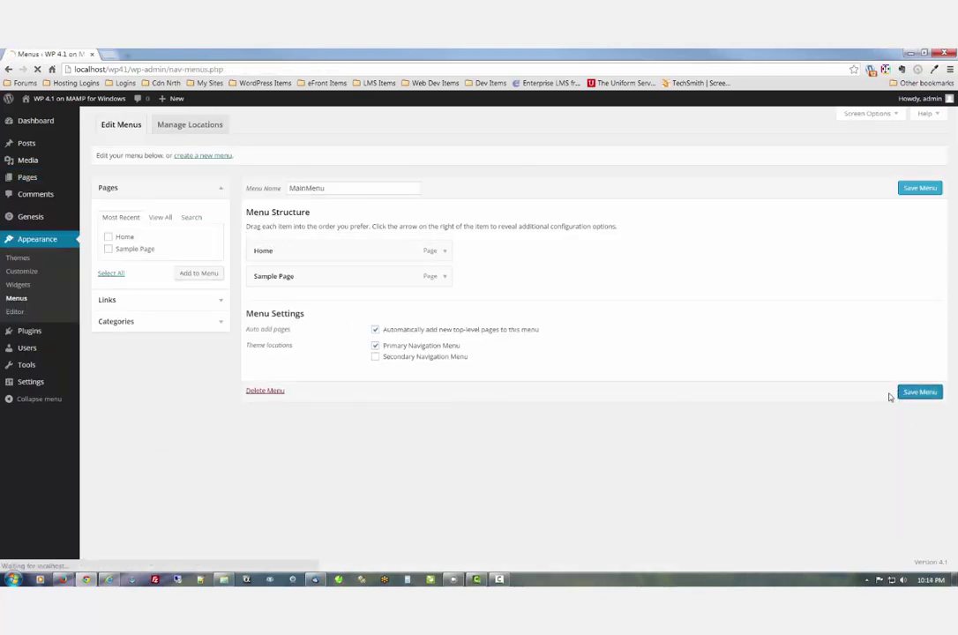
# Step: Set the site's front page to the static page Home in the Reading settings and save the changes
pyautogui.moveTo(46, 367)
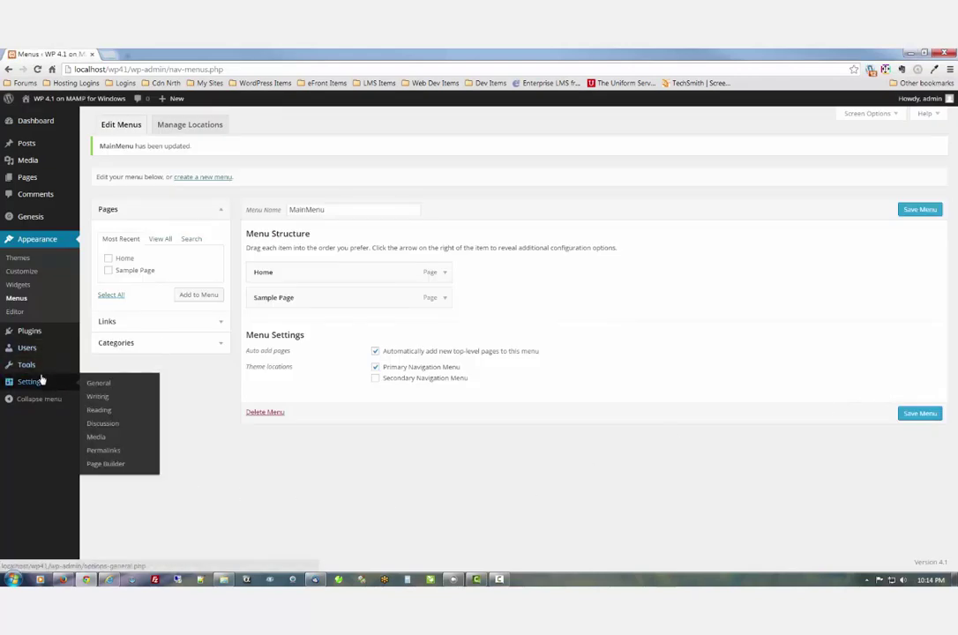
pyautogui.click(99, 411)
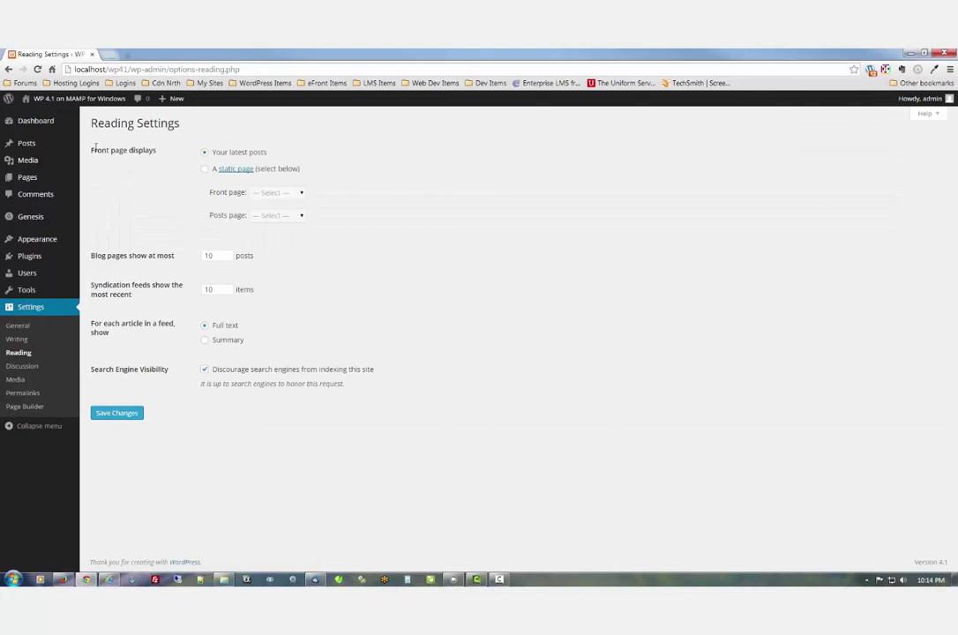
pyautogui.click(208, 172)
pyautogui.click(270, 193)
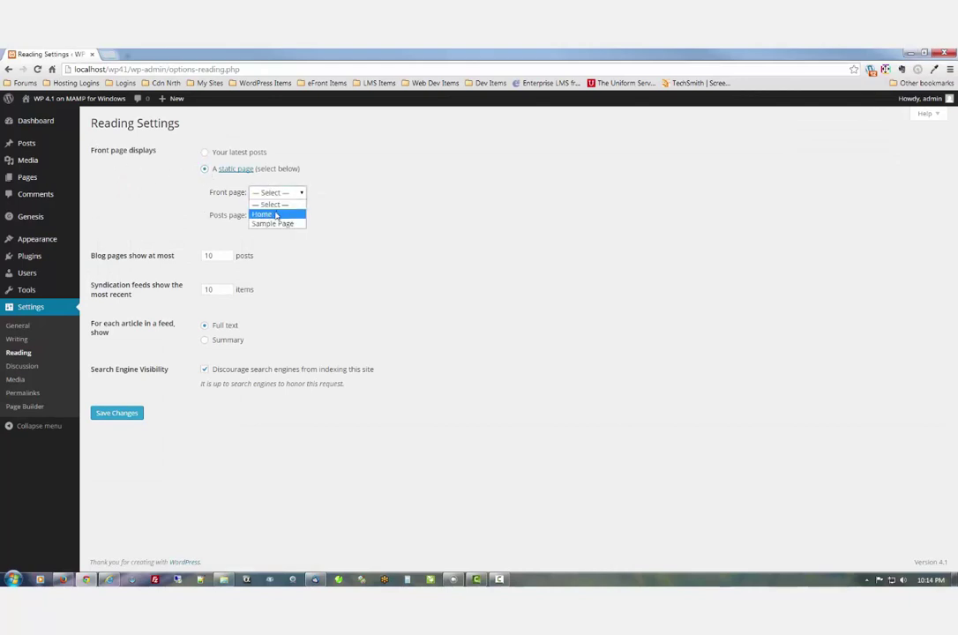
pyautogui.click(276, 215)
pyautogui.click(126, 422)
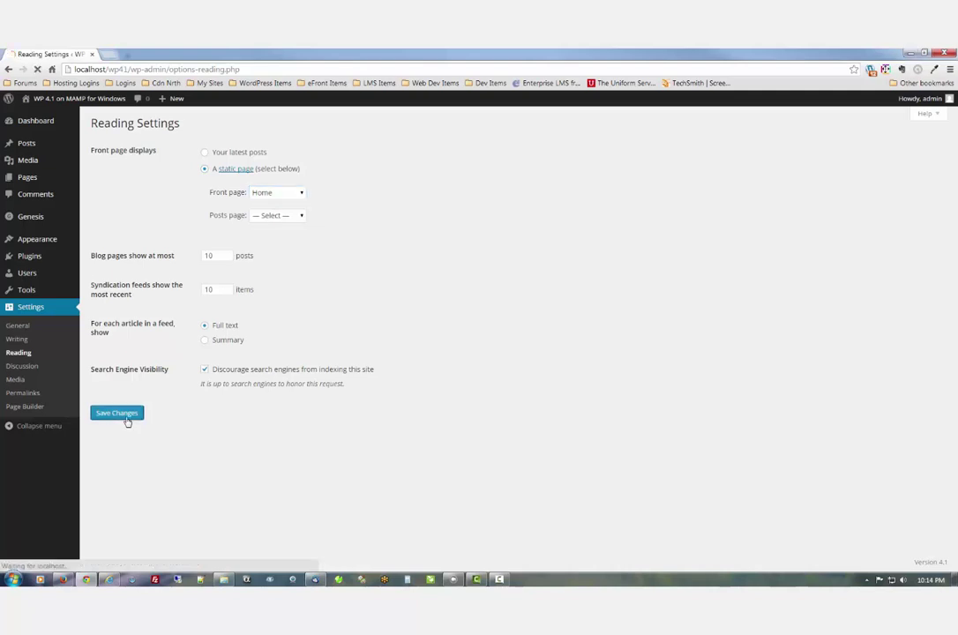
# Step: Reload the site in Firefox to examine the front page and its menu, and return to the WordPress admin in Chrome
pyautogui.click(63, 579)
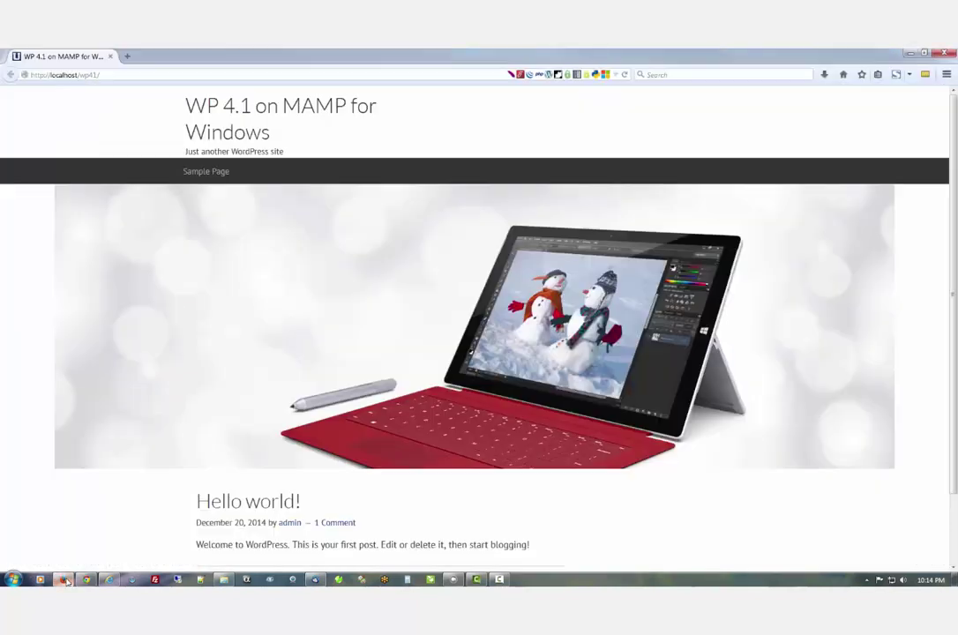
pyautogui.click(232, 107)
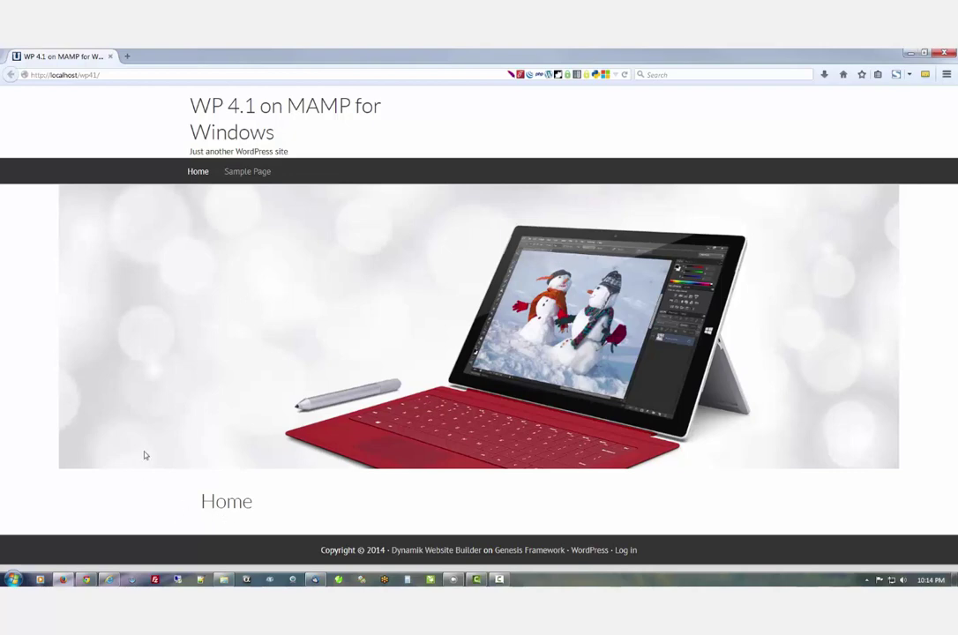
pyautogui.click(87, 580)
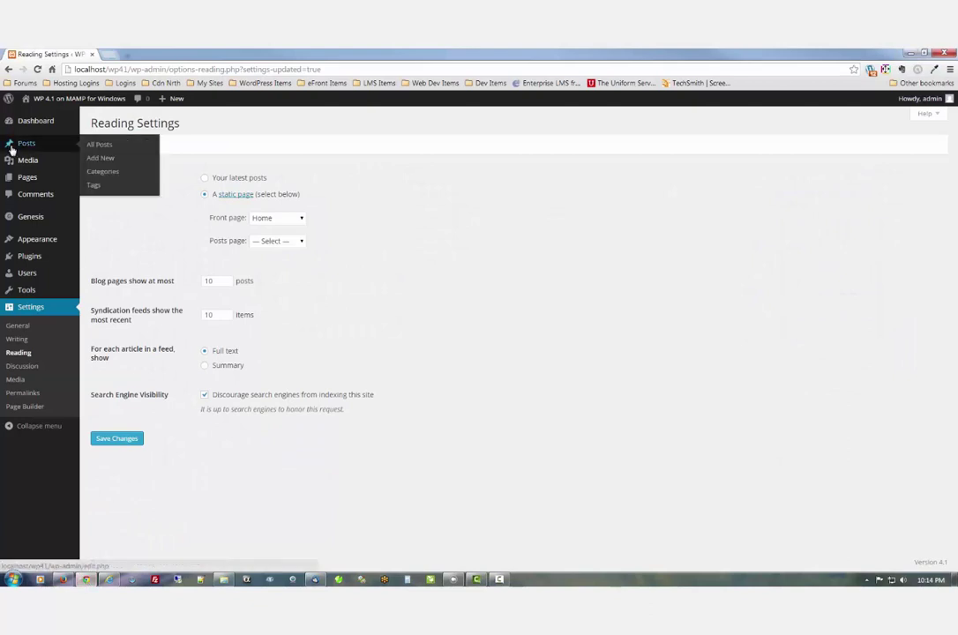
# Step: Look up the published Home page's ID, enter 17 under removed page titles in Dynamik's general settings, and save the changes
pyautogui.click(19, 177)
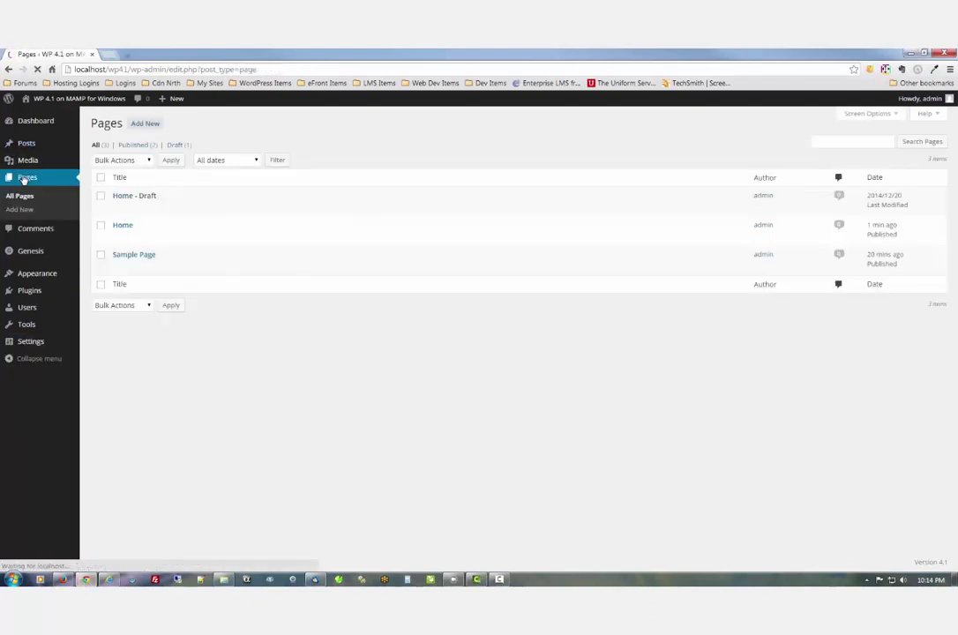
pyautogui.moveTo(124, 224)
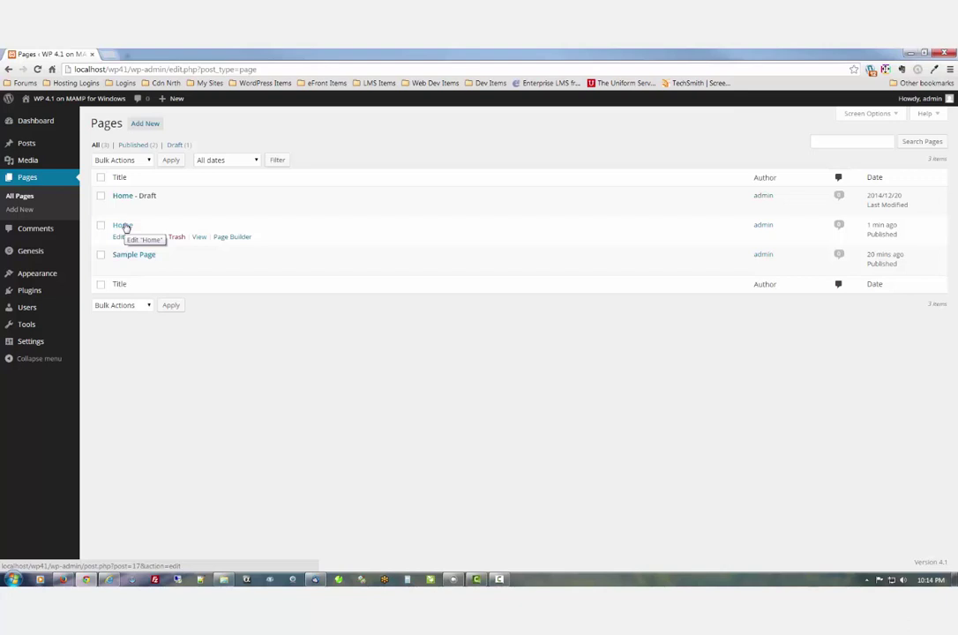
pyautogui.moveTo(49, 255)
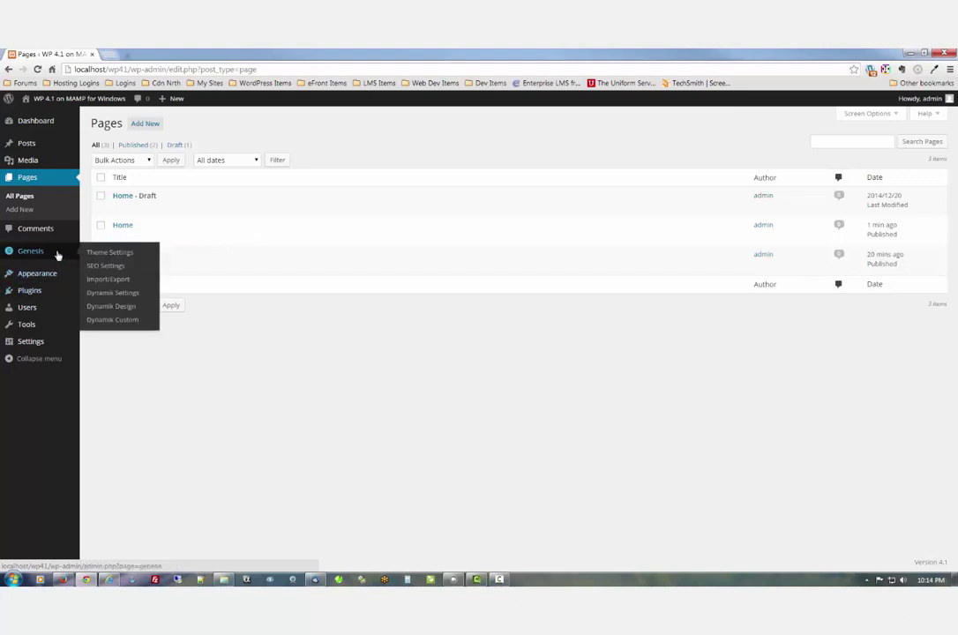
pyautogui.click(123, 292)
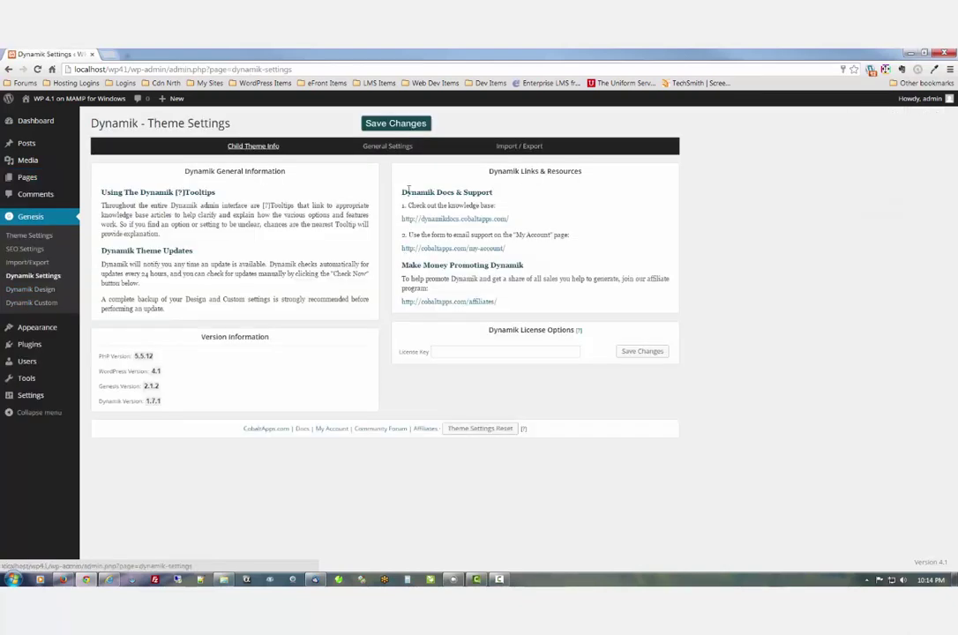
pyautogui.click(396, 147)
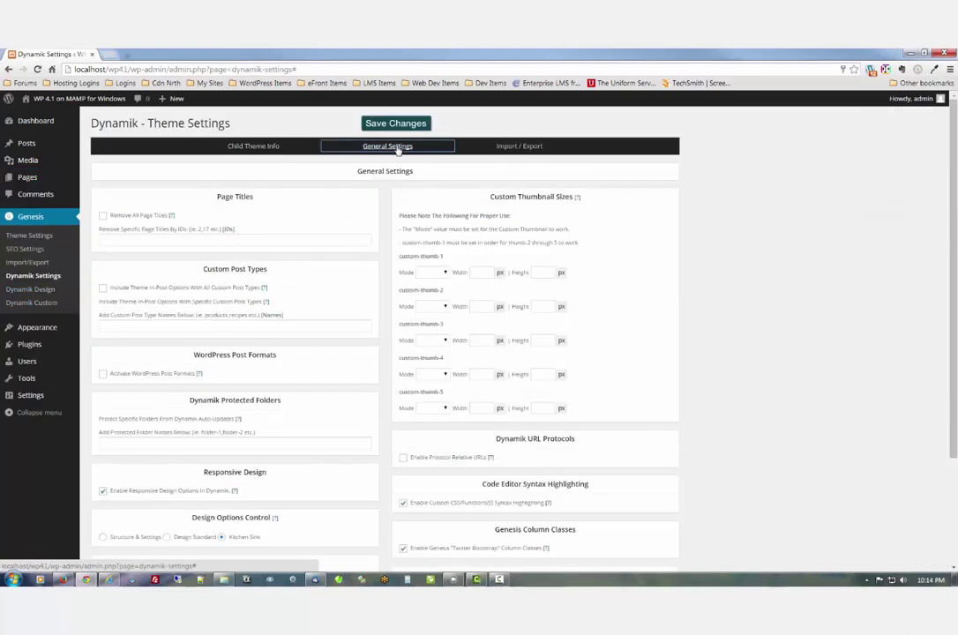
pyautogui.click(110, 240)
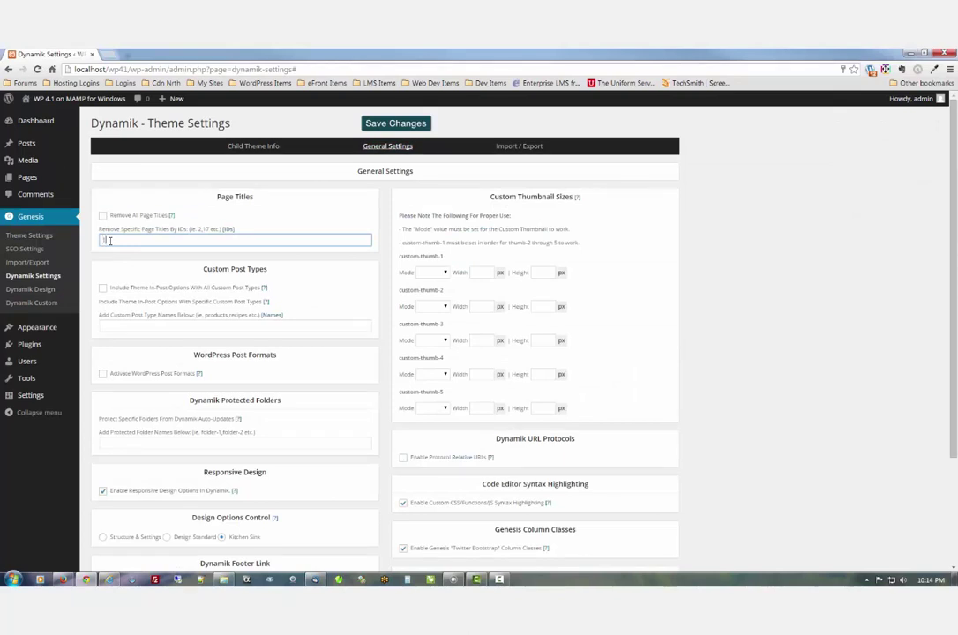
pyautogui.write('17')
pyautogui.click(379, 125)
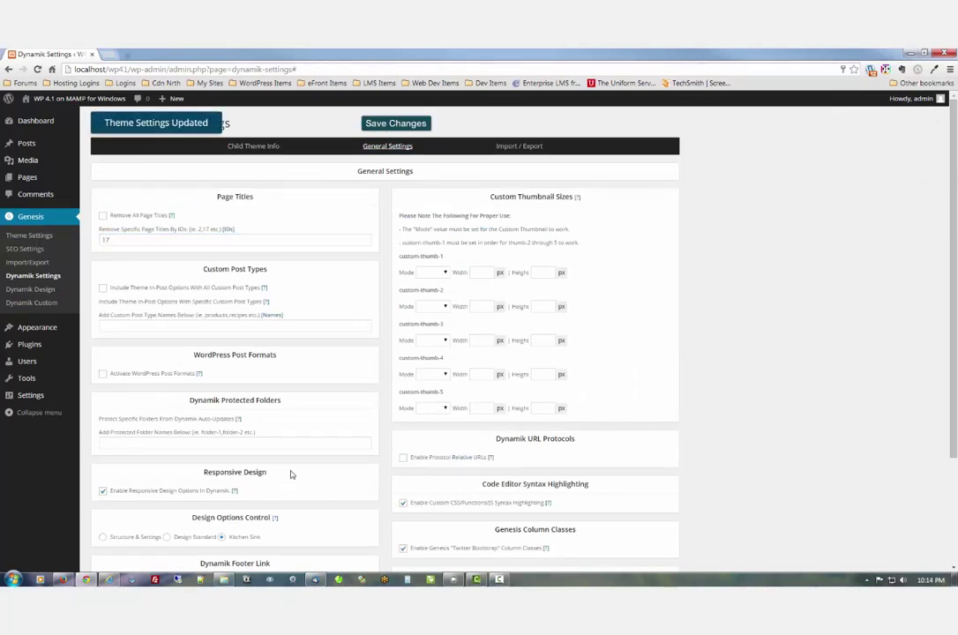
# Step: Reload the front page in Firefox to check that the Home title is gone, and return to the WordPress admin in Chrome
pyautogui.click(62, 579)
pyautogui.click(287, 115)
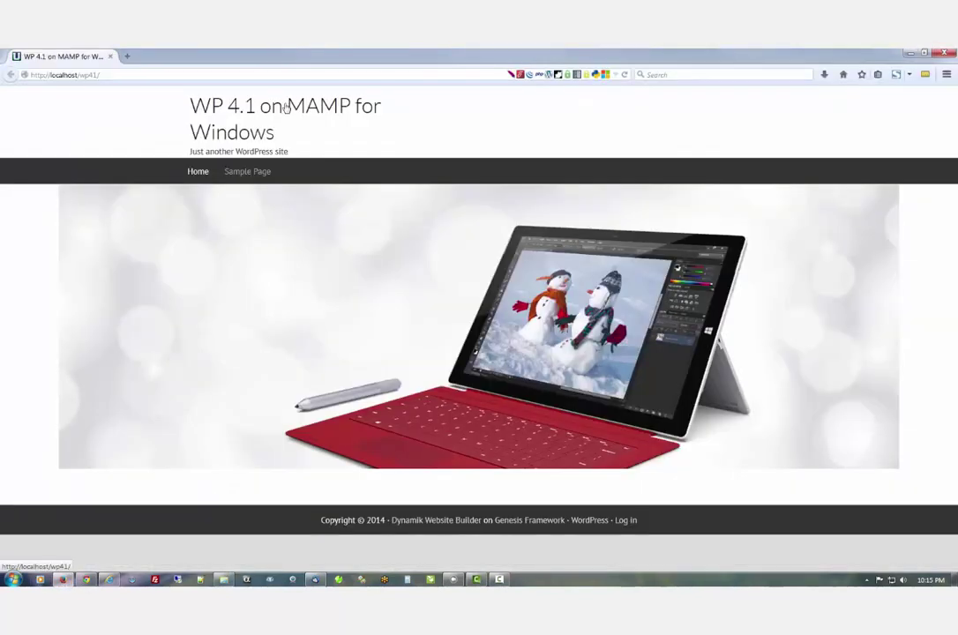
pyautogui.click(87, 579)
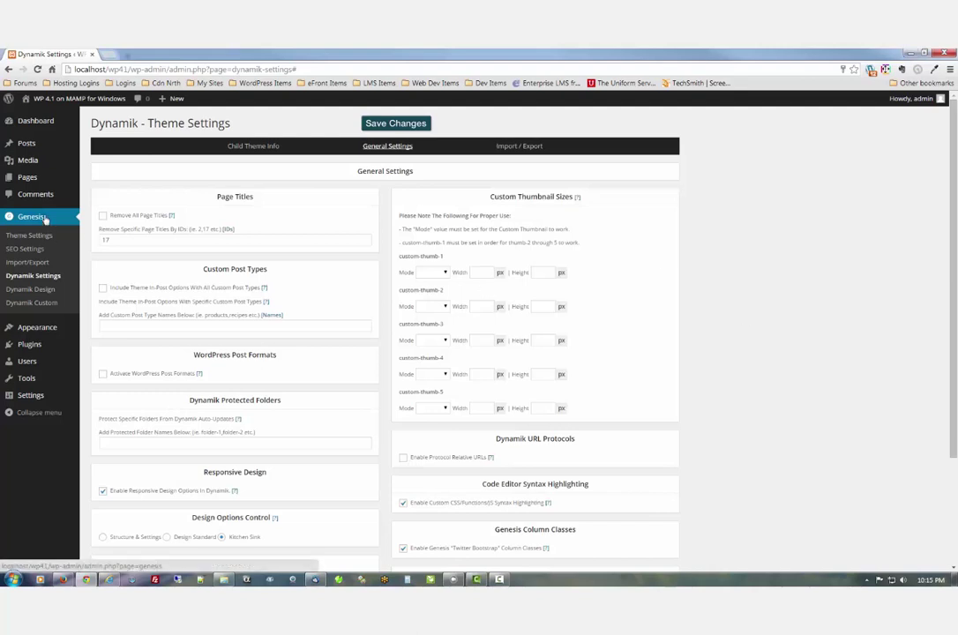
# Step: Open the published Home page in Page Builder from the pages list
pyautogui.moveTo(41, 116)
pyautogui.moveTo(39, 144)
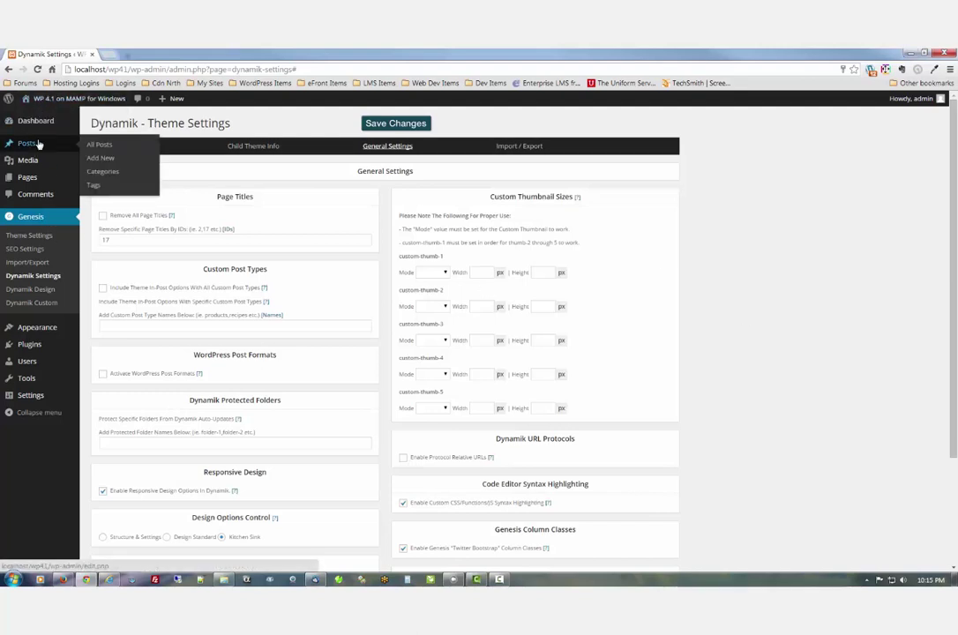
pyautogui.moveTo(28, 177)
pyautogui.click(115, 179)
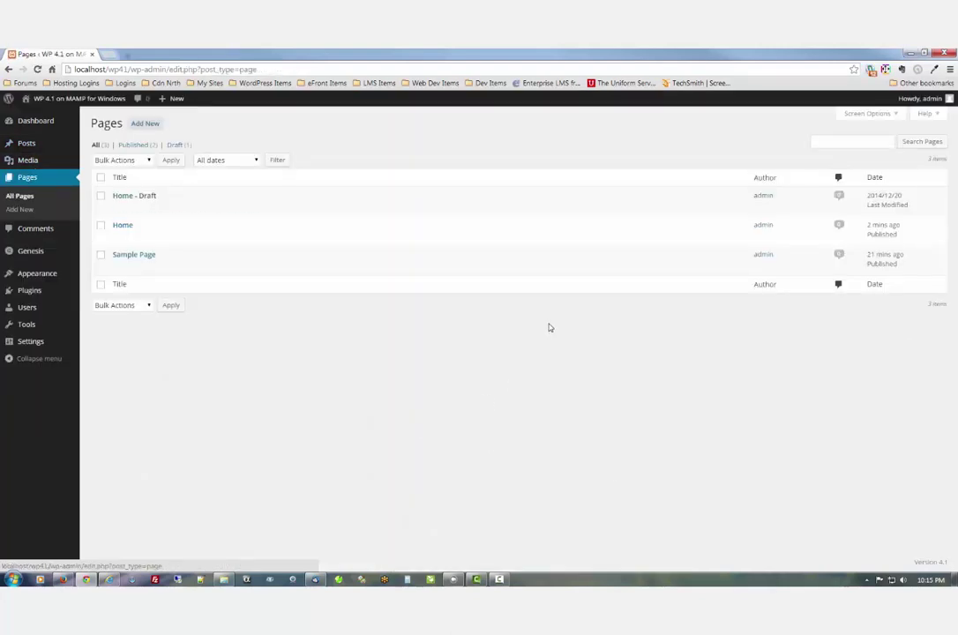
pyautogui.moveTo(119, 222)
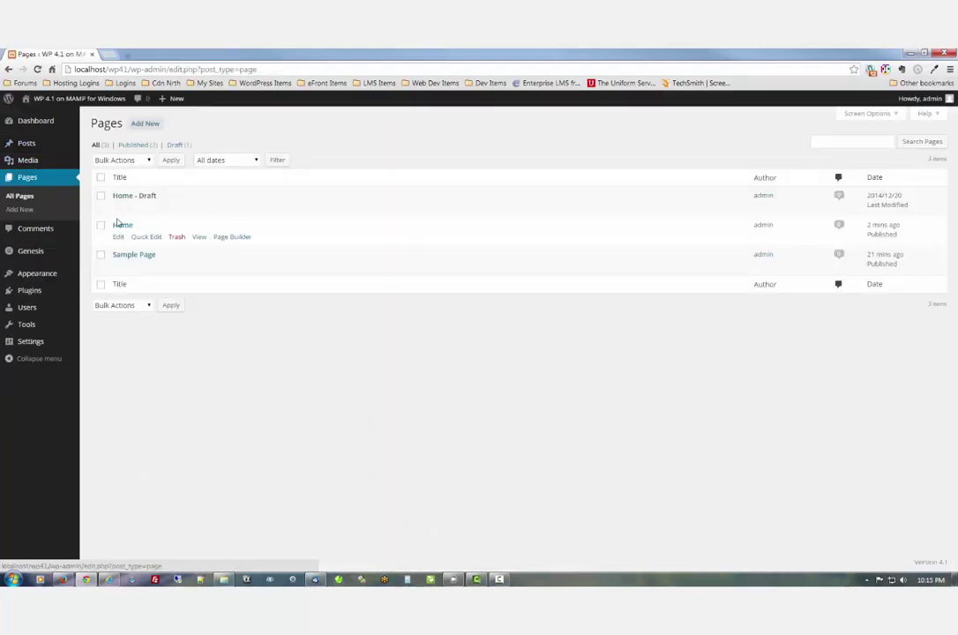
pyautogui.click(242, 238)
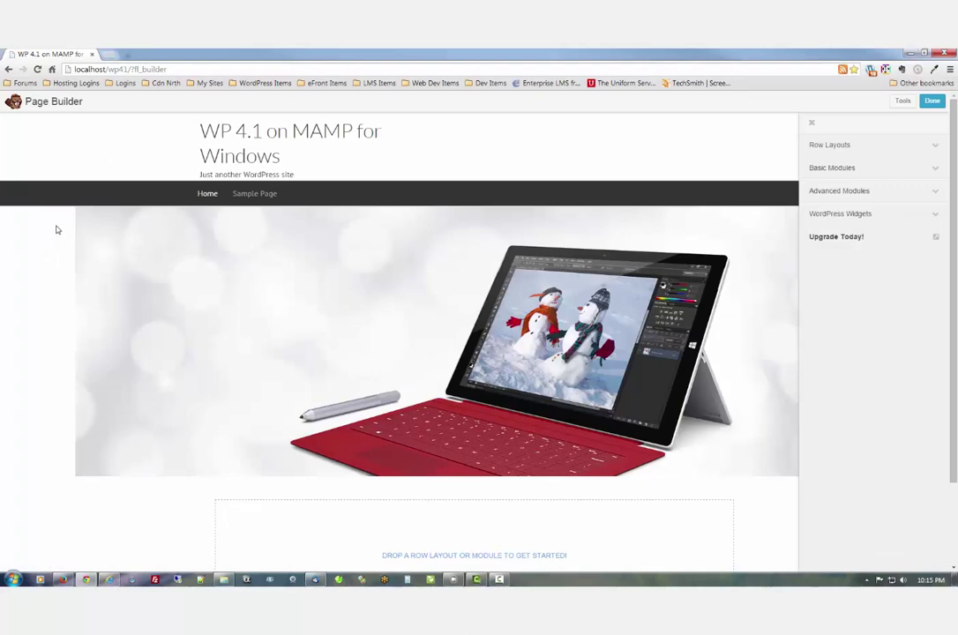
# Step: Add a 3 Columns row layout to the empty content area below the header image
pyautogui.scroll(-2, 57, 230)
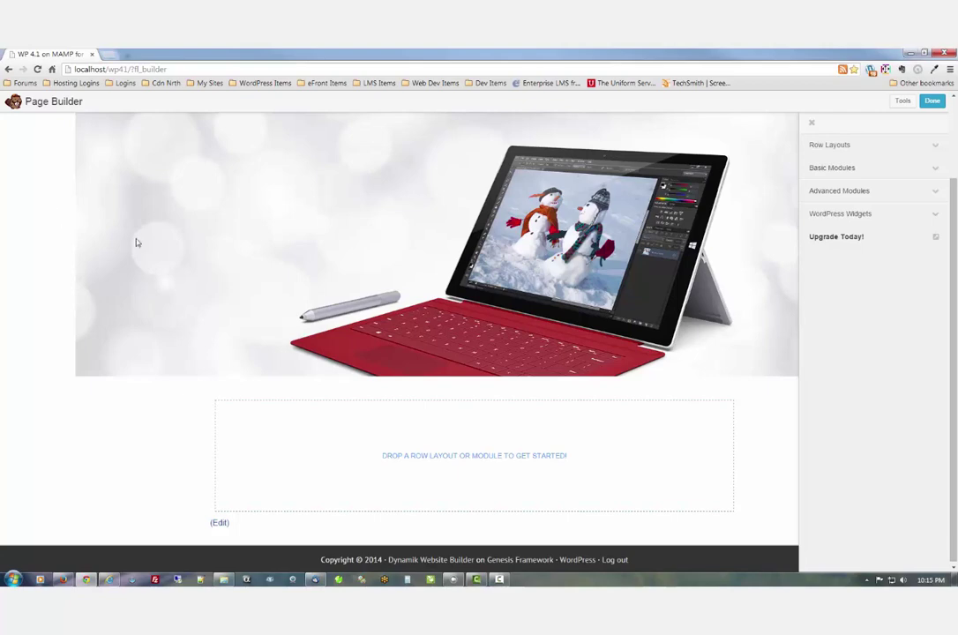
pyautogui.click(870, 155)
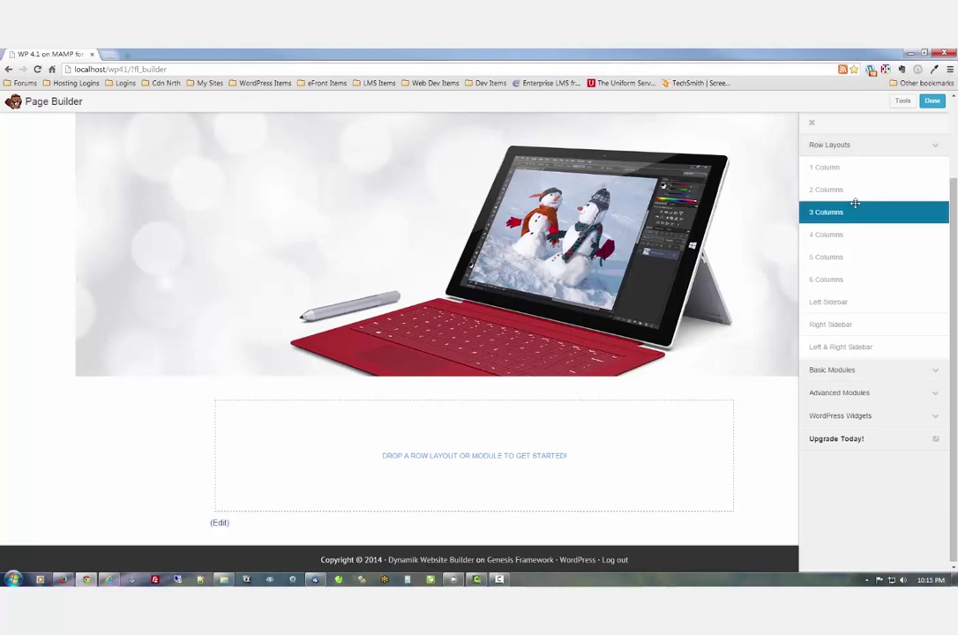
pyautogui.moveTo(854, 207); pyautogui.dragTo(450, 427)
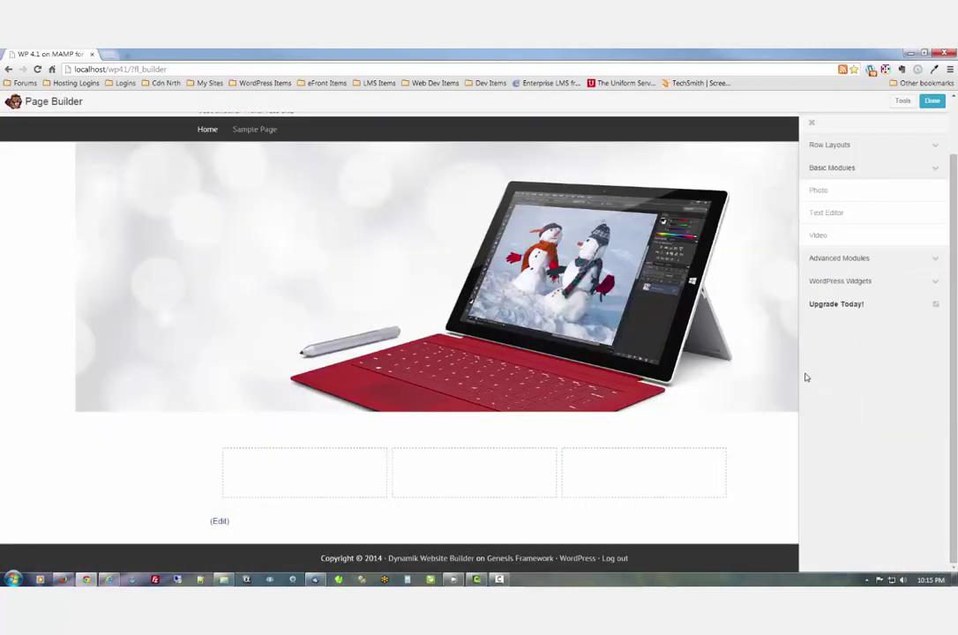
# Step: Add a Photo module to the row's first column using the Xbox_BestGames image from the media library
pyautogui.moveTo(825, 190); pyautogui.dragTo(290, 490)
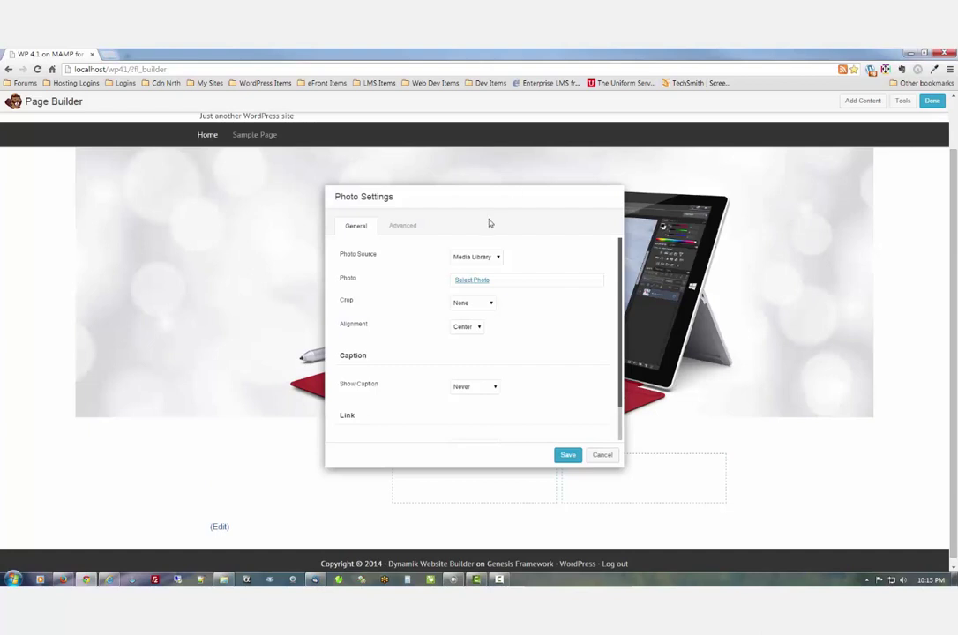
pyautogui.click(475, 280)
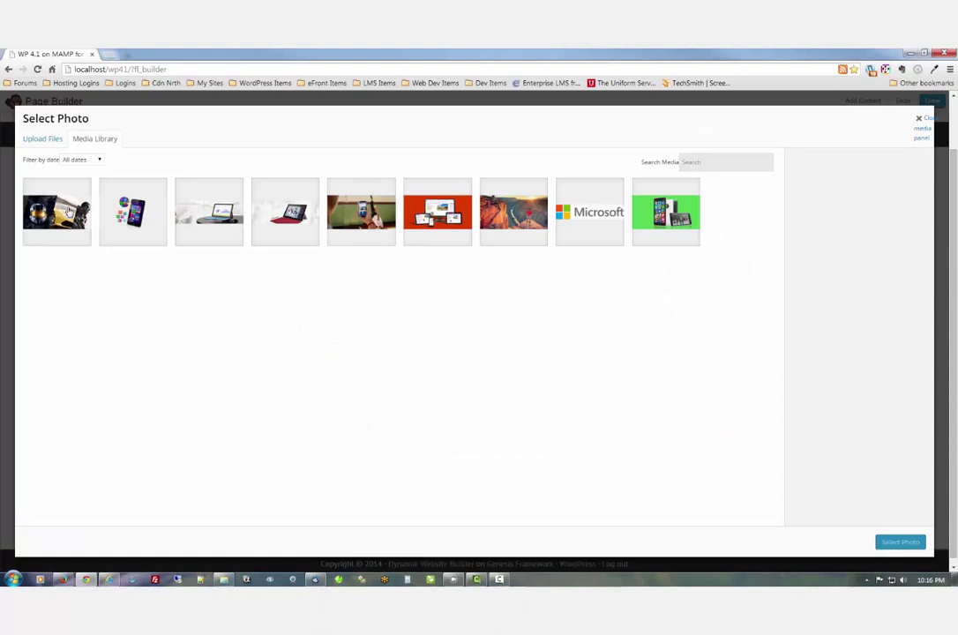
pyautogui.click(69, 210)
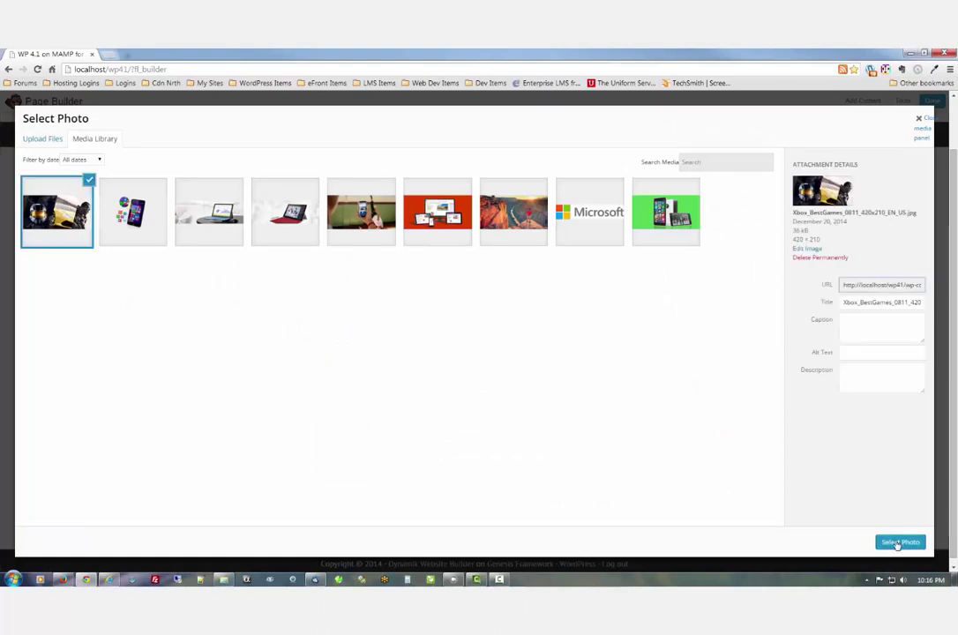
pyautogui.click(897, 542)
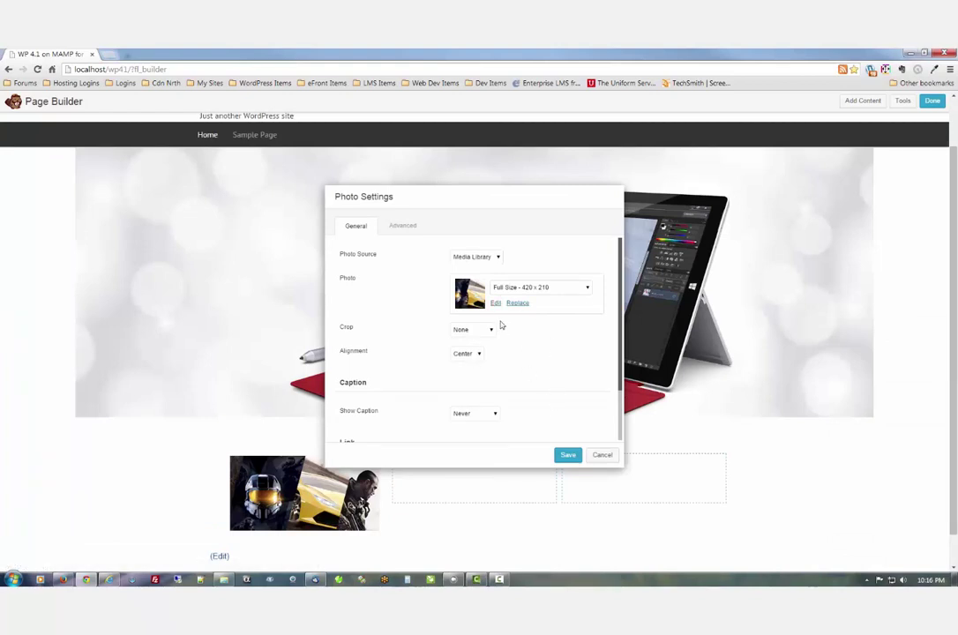
# Step: Set the photo's left and right margins to 10 px and its top and bottom margins to 0 px, and save the module
pyautogui.click(402, 227)
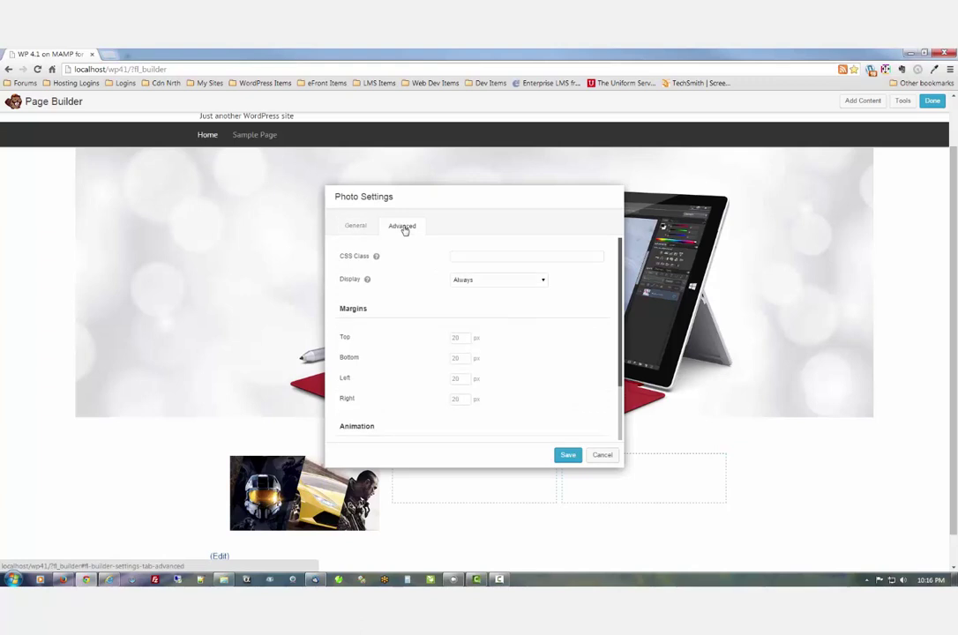
pyautogui.click(464, 378)
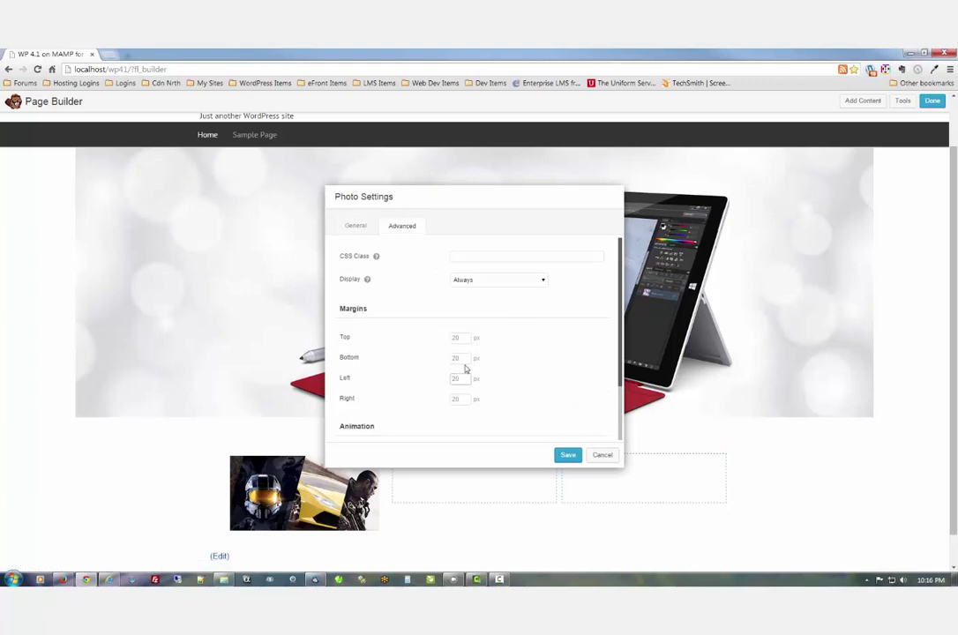
pyautogui.write('10')
pyautogui.click(462, 399)
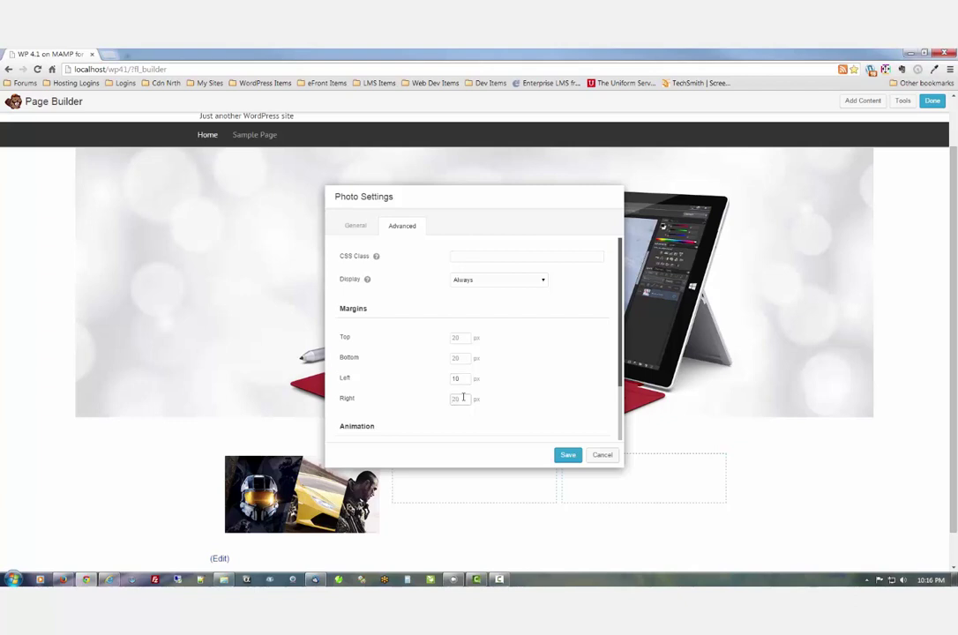
pyautogui.write('10')
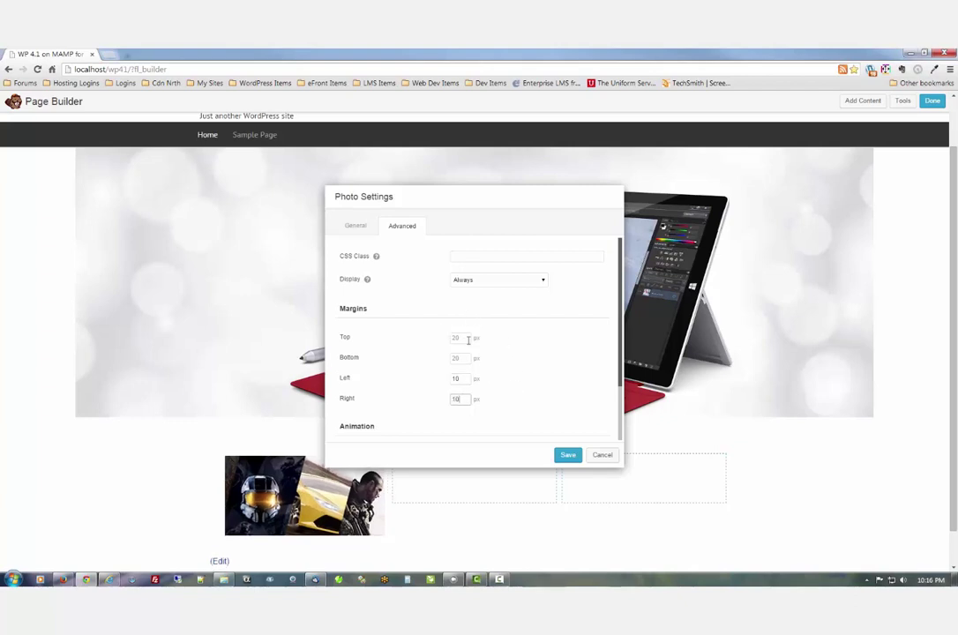
pyautogui.click(467, 339)
pyautogui.write('0')
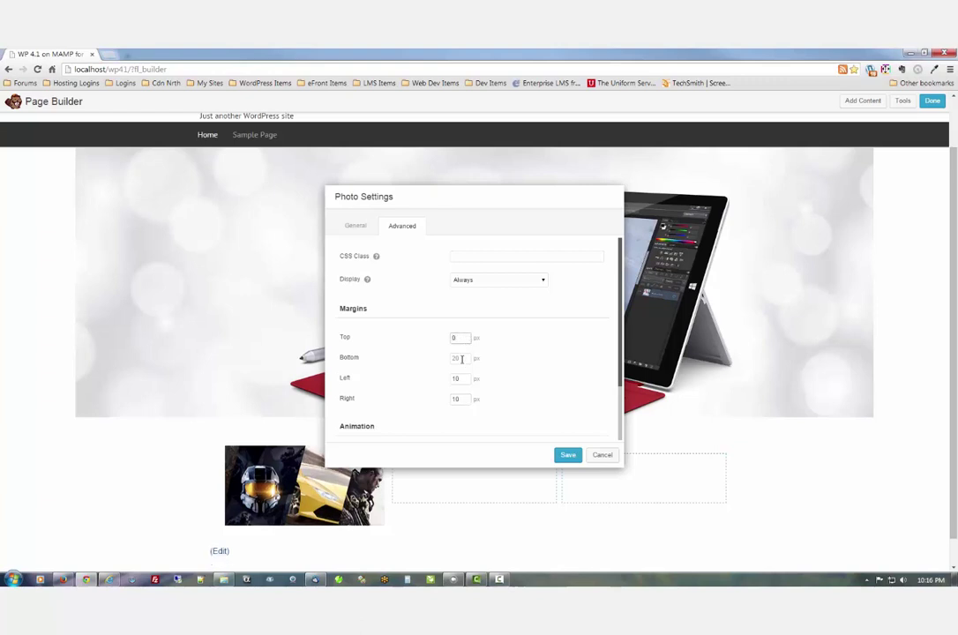
pyautogui.click(459, 359)
pyautogui.write('0')
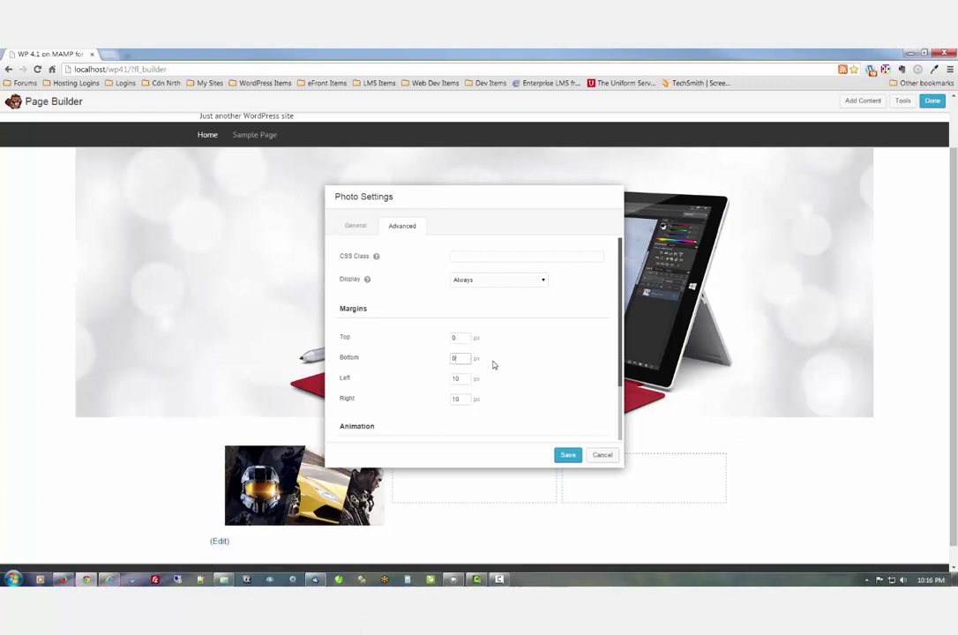
pyautogui.click(567, 455)
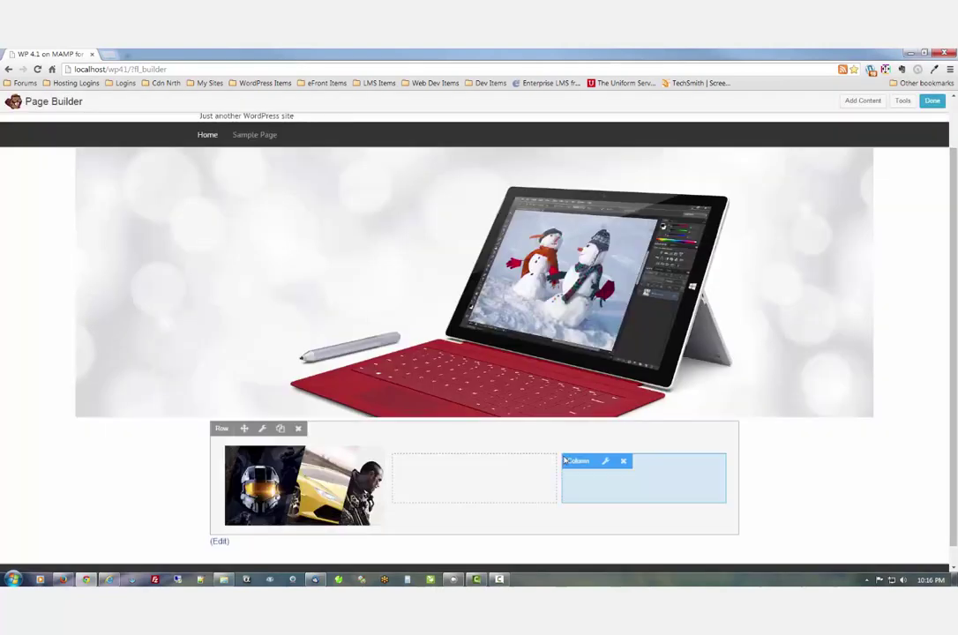
# Step: Duplicate the photo module twice, placing one copy in the second column and one in the third
pyautogui.moveTo(324, 477)
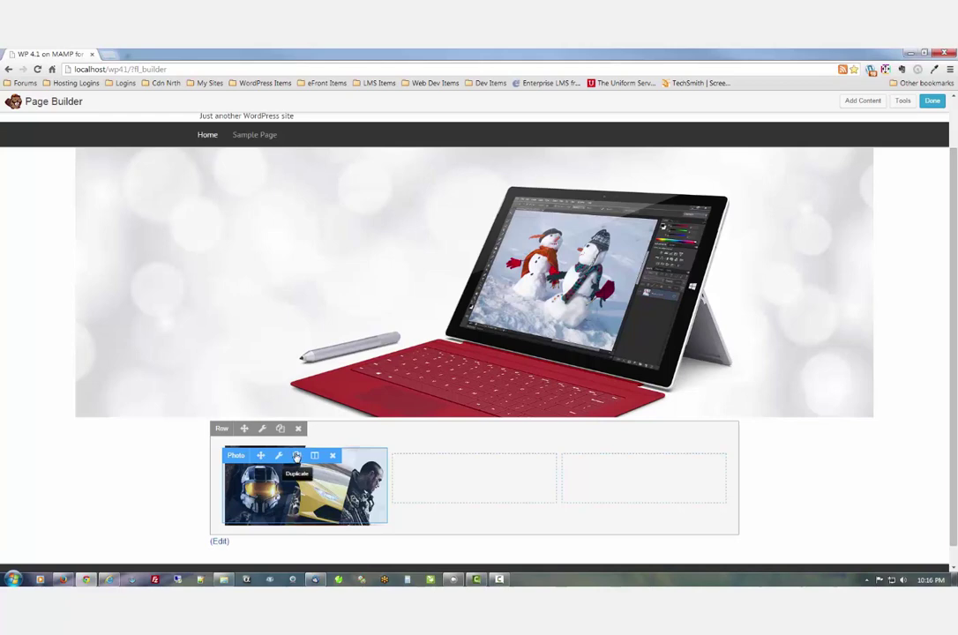
pyautogui.click(297, 455)
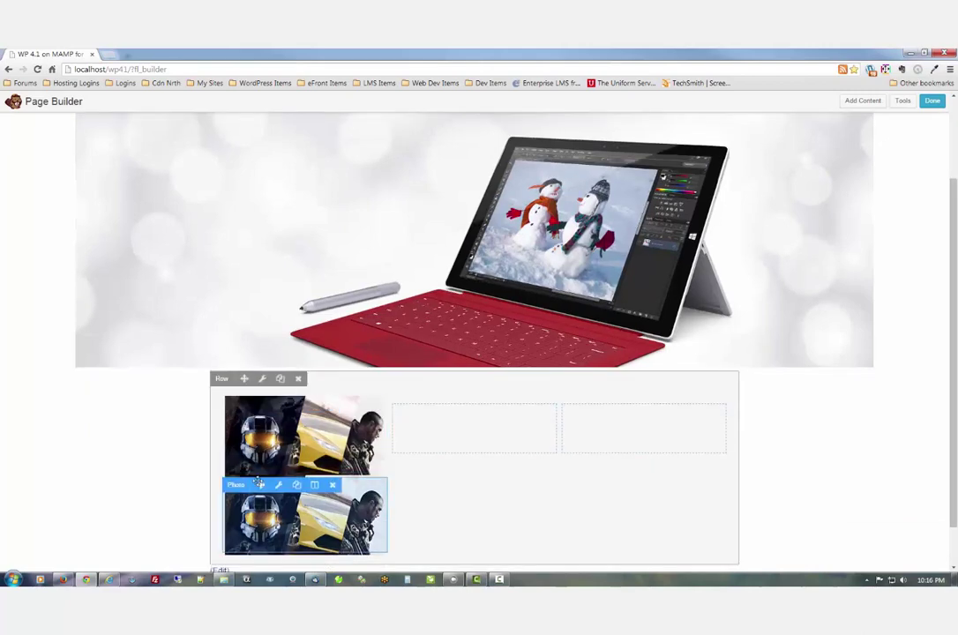
pyautogui.moveTo(222, 425); pyautogui.dragTo(428, 429)
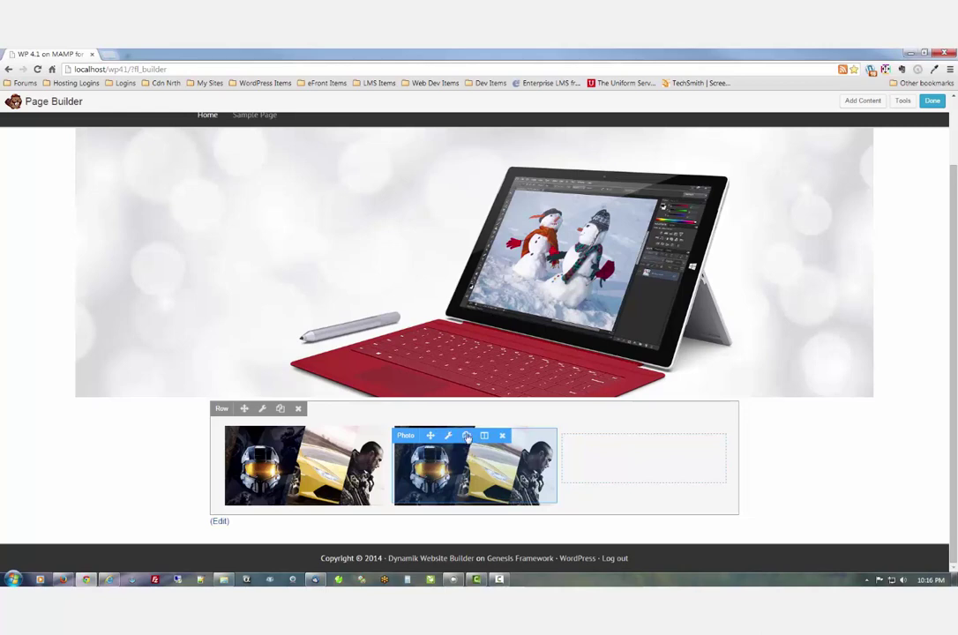
pyautogui.click(467, 437)
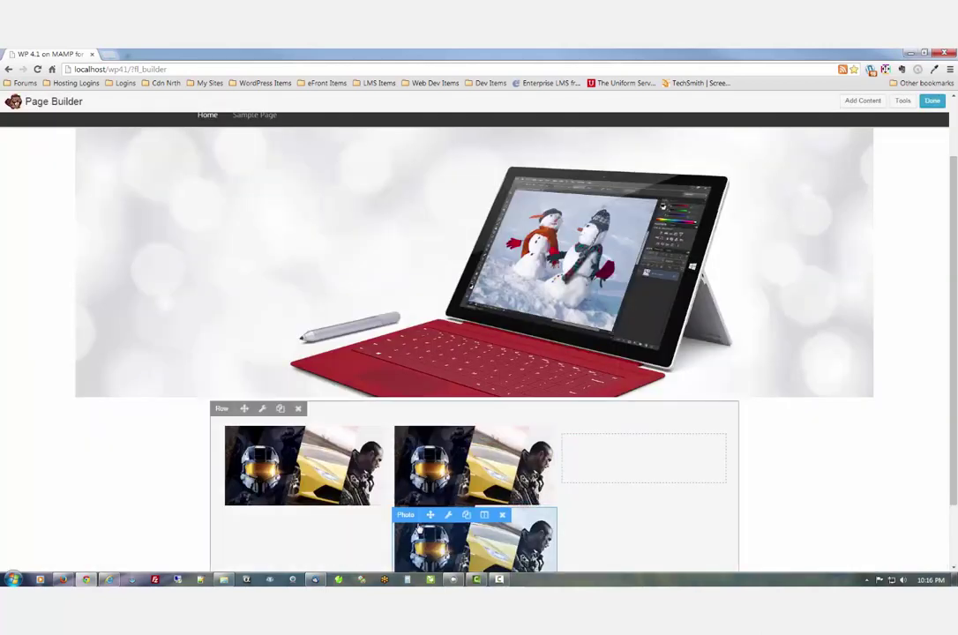
pyautogui.moveTo(415, 517); pyautogui.dragTo(599, 454)
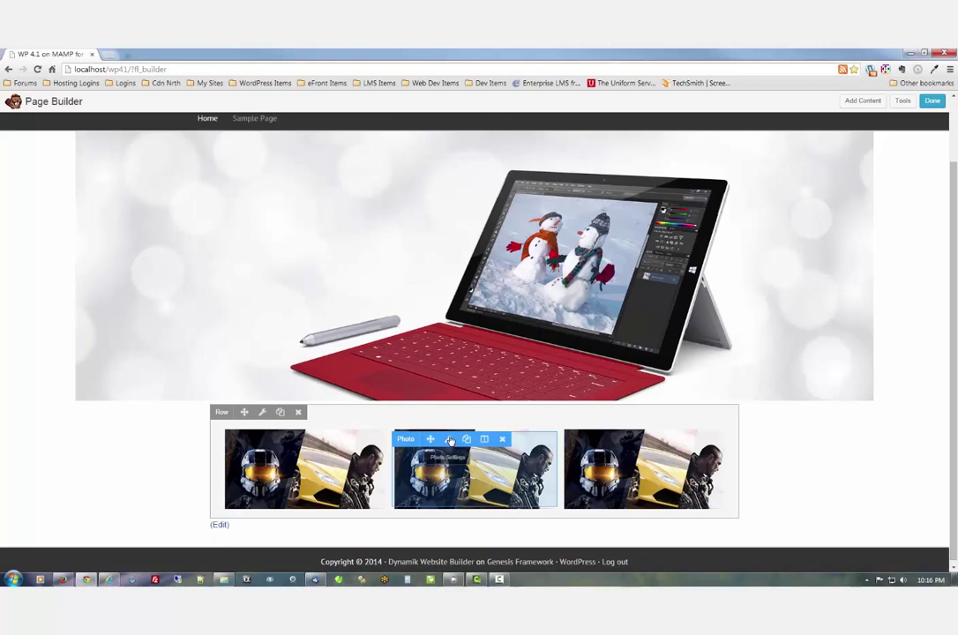
# Step: Replace the photo in the row's second column with the Win_HPStream7 image from the media library and save the module
pyautogui.click(448, 439)
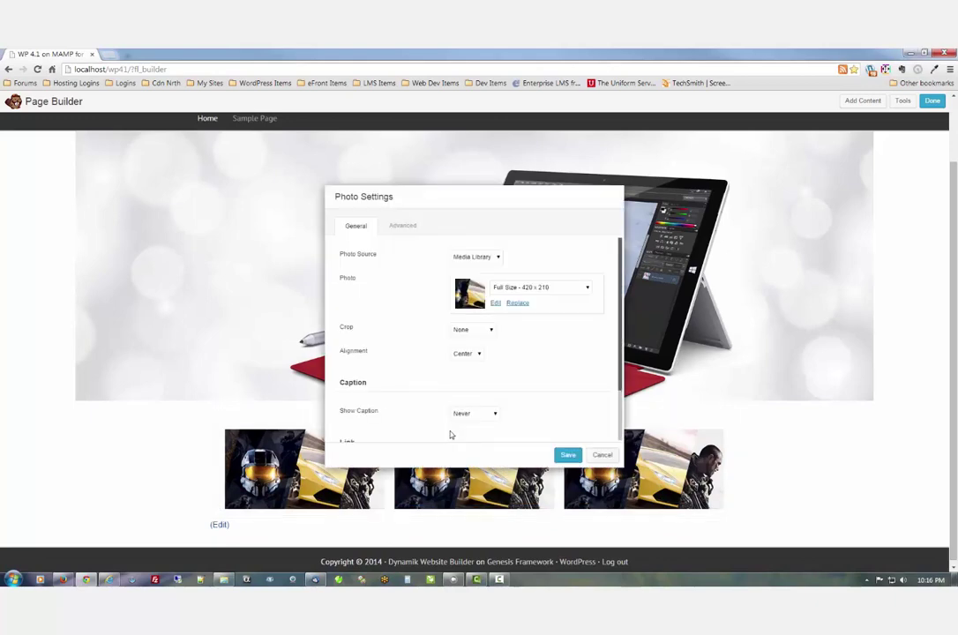
pyautogui.click(495, 303)
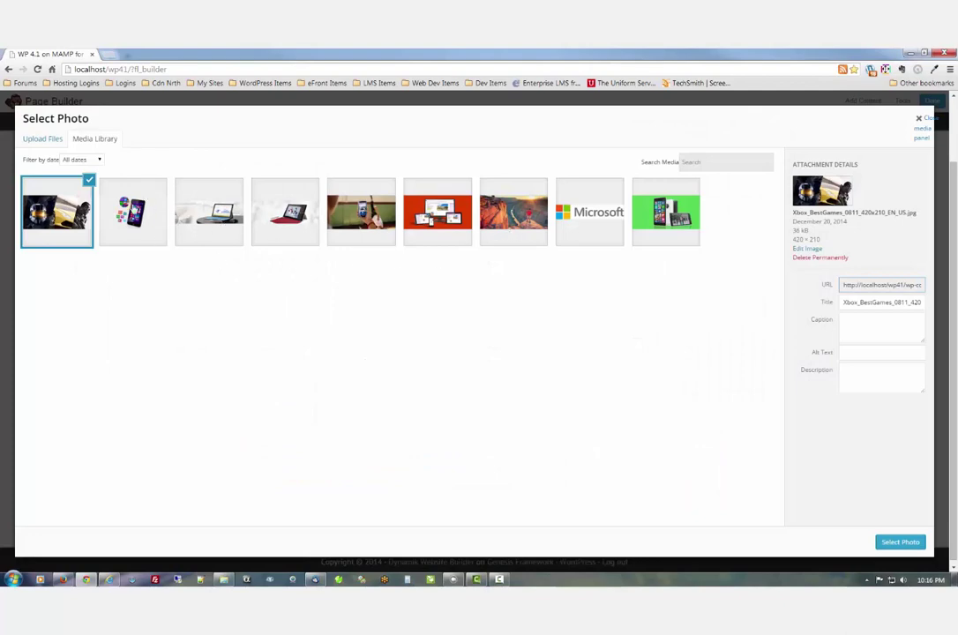
pyautogui.click(134, 206)
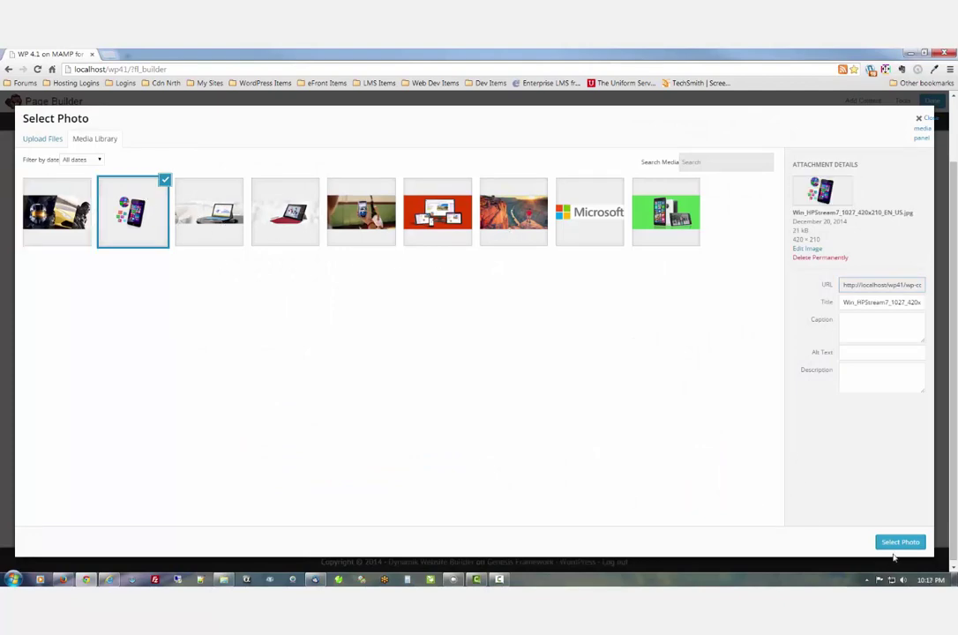
pyautogui.click(897, 543)
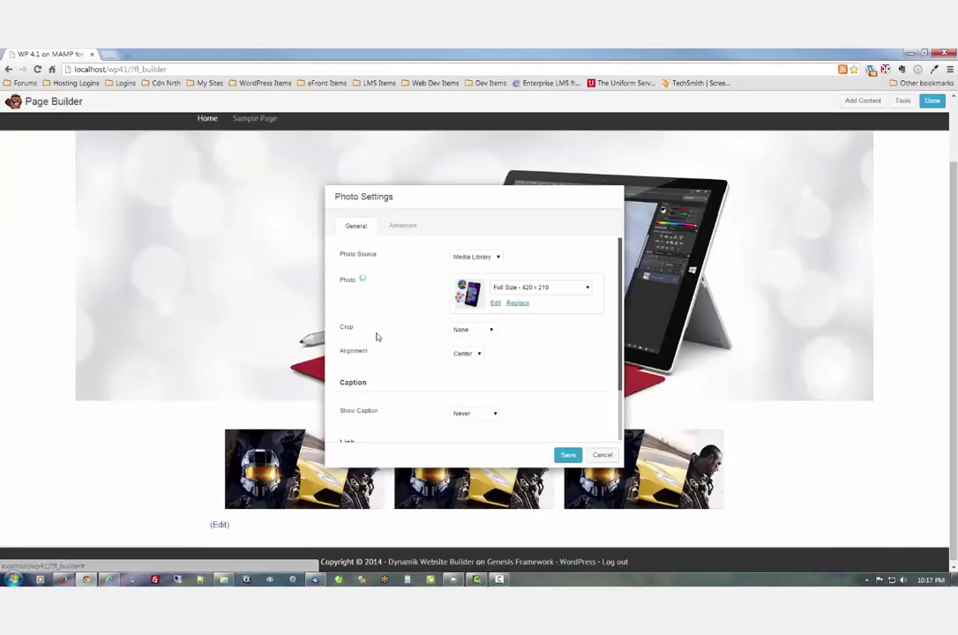
pyautogui.click(570, 453)
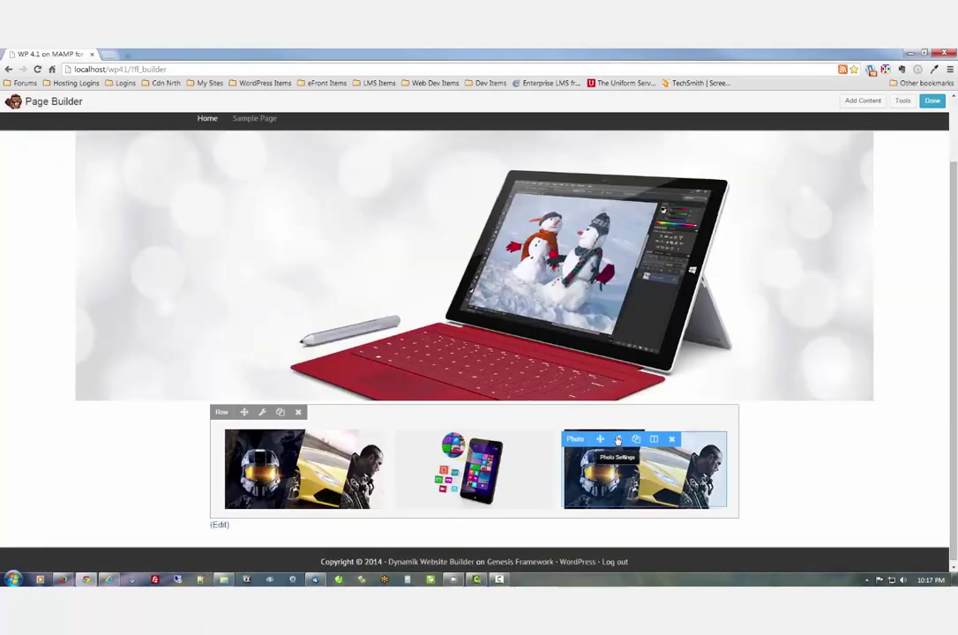
# Step: Replace the photo in the row's third column with the Skype_QikGym image from the media library and save the module
pyautogui.click(617, 439)
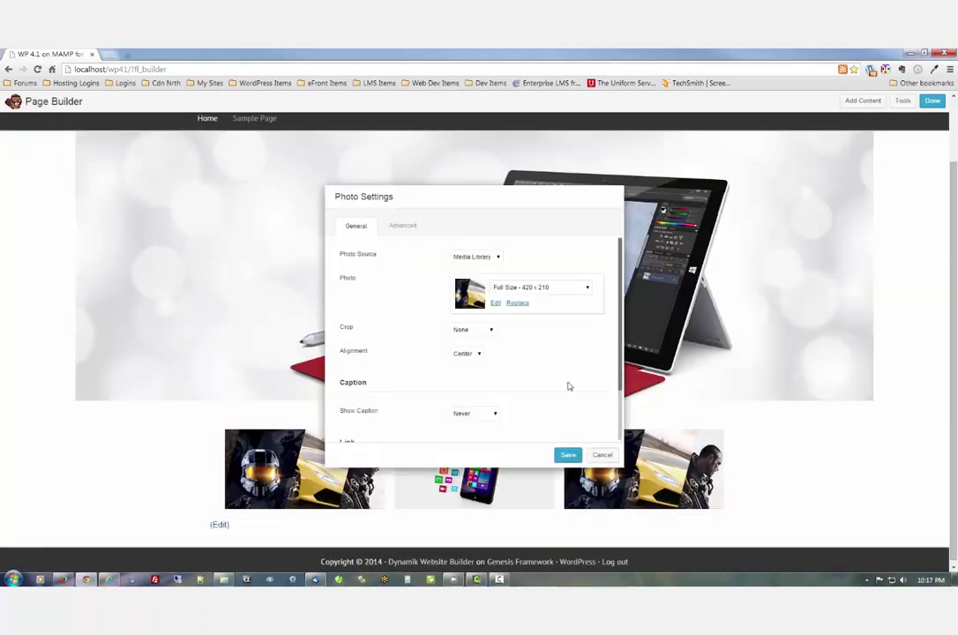
pyautogui.click(522, 305)
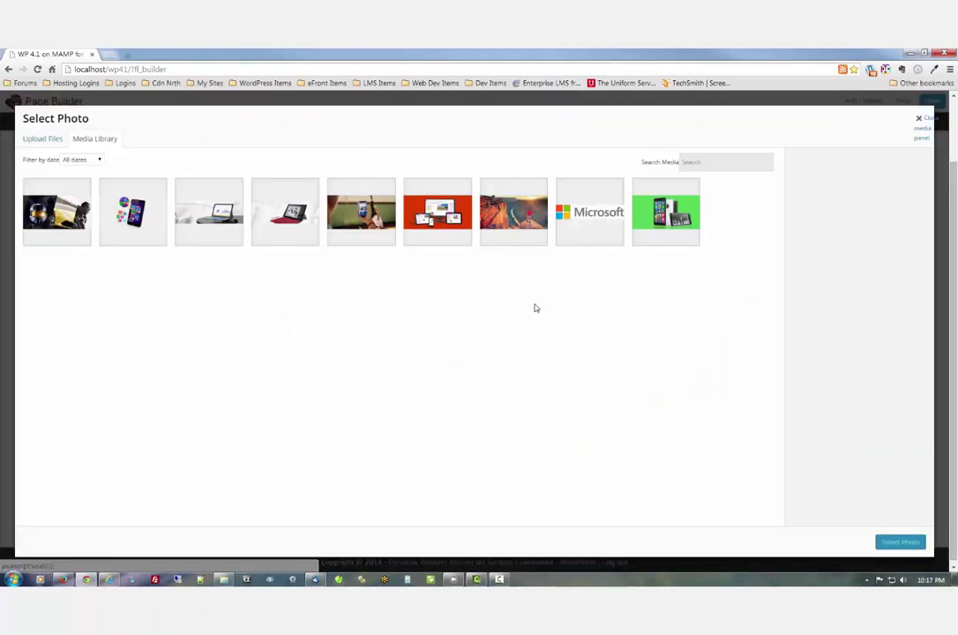
pyautogui.click(357, 219)
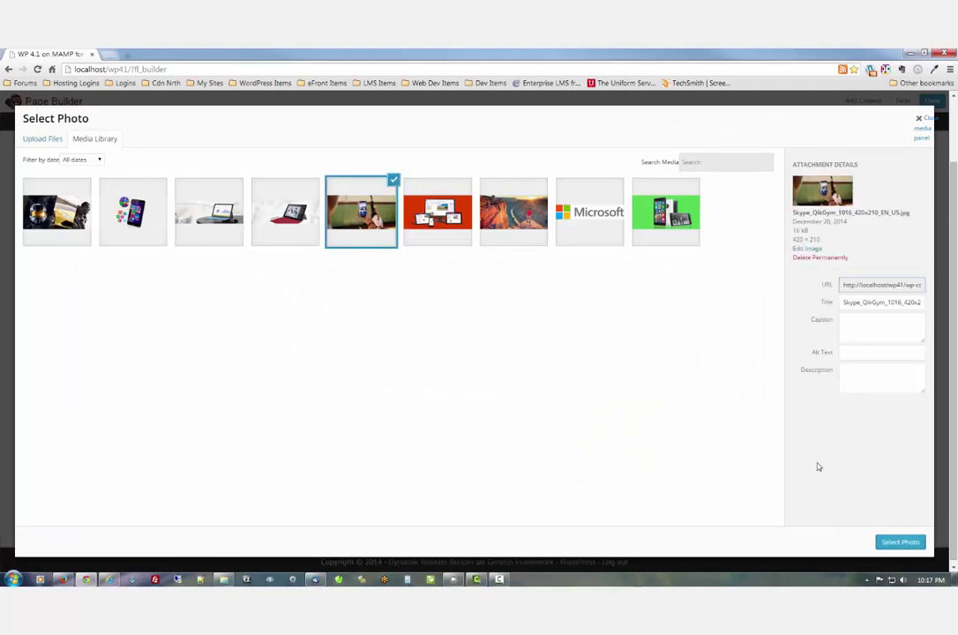
pyautogui.click(898, 541)
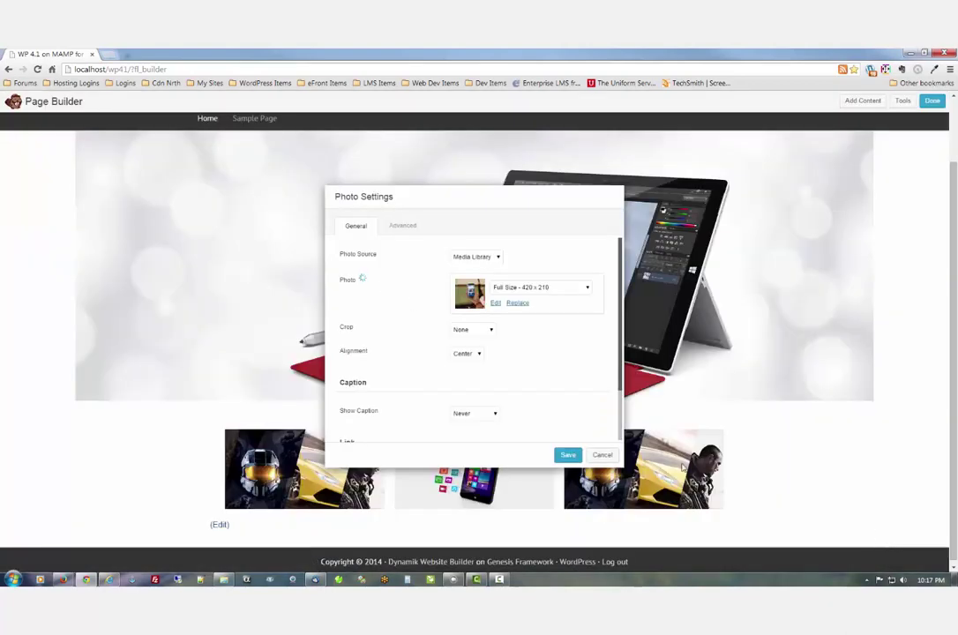
pyautogui.click(567, 455)
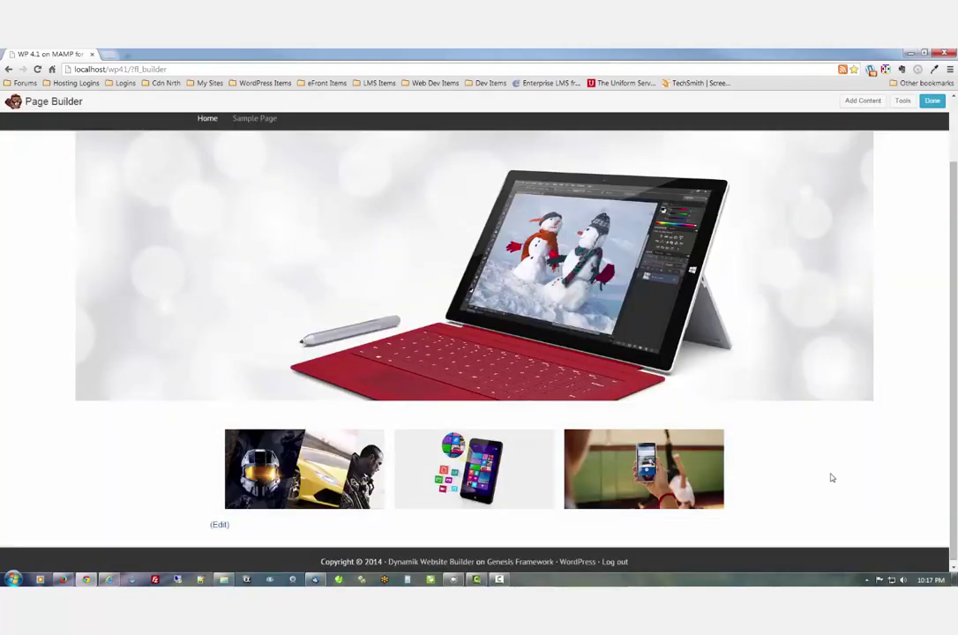
# Step: Finish editing the Home page in Page Builder and publish the changes
pyautogui.scroll(-1, 844, 473)
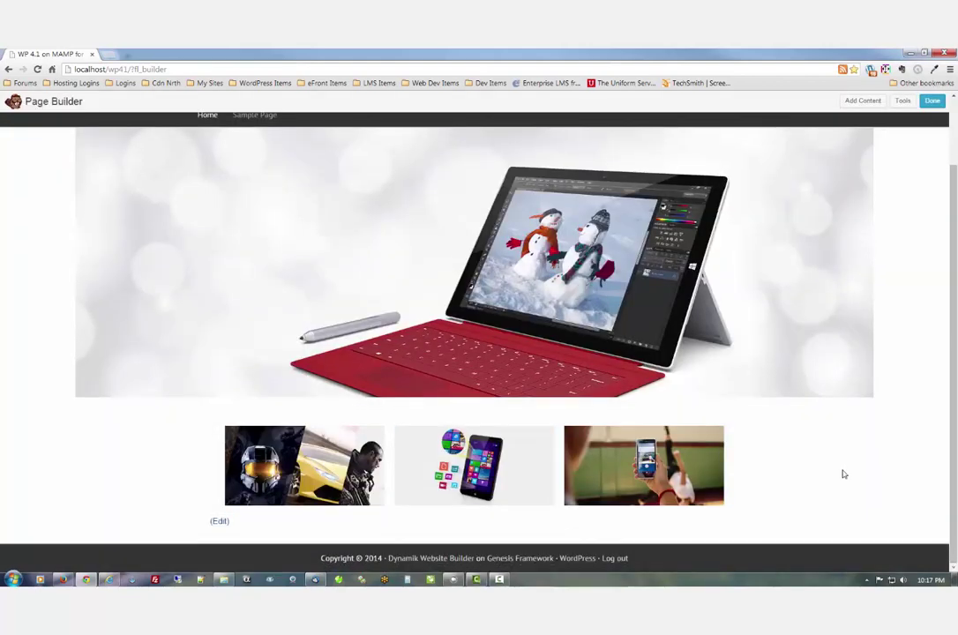
pyautogui.scroll(2, 844, 474)
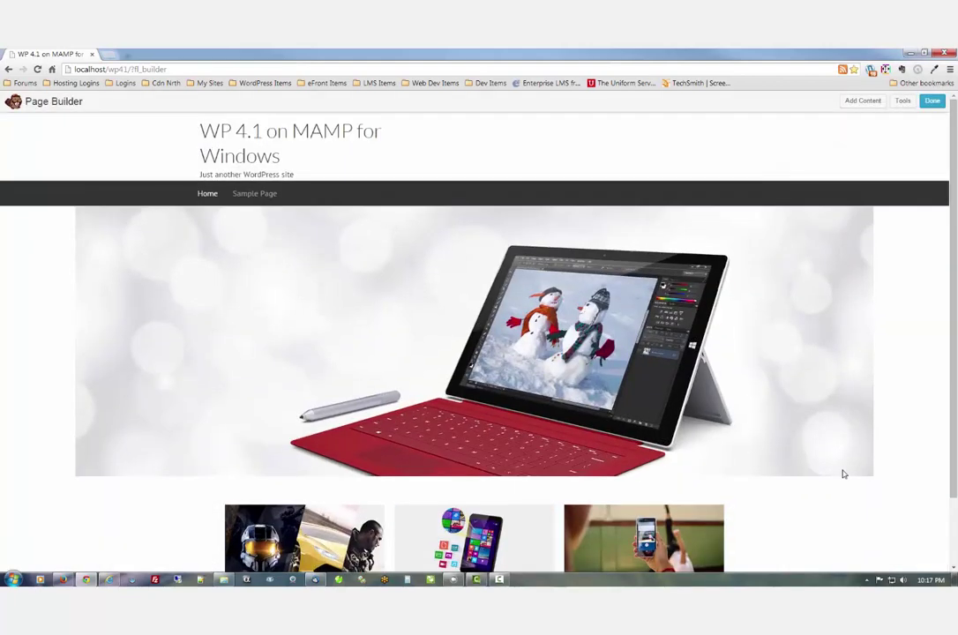
pyautogui.click(932, 101)
pyautogui.click(519, 306)
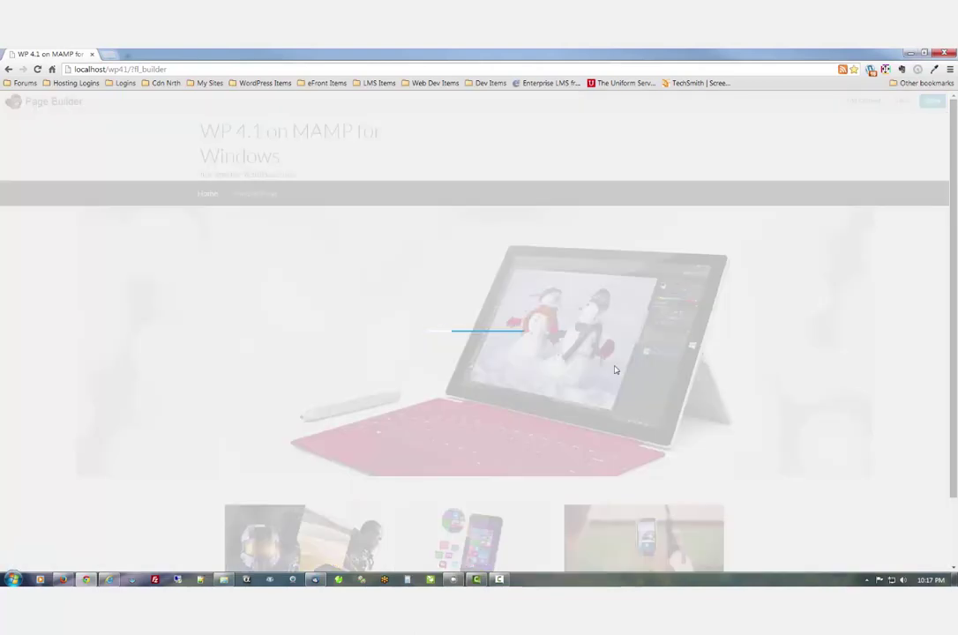
# Step: Review the published home page and its photo row in Firefox, and return to Chrome
pyautogui.click(64, 579)
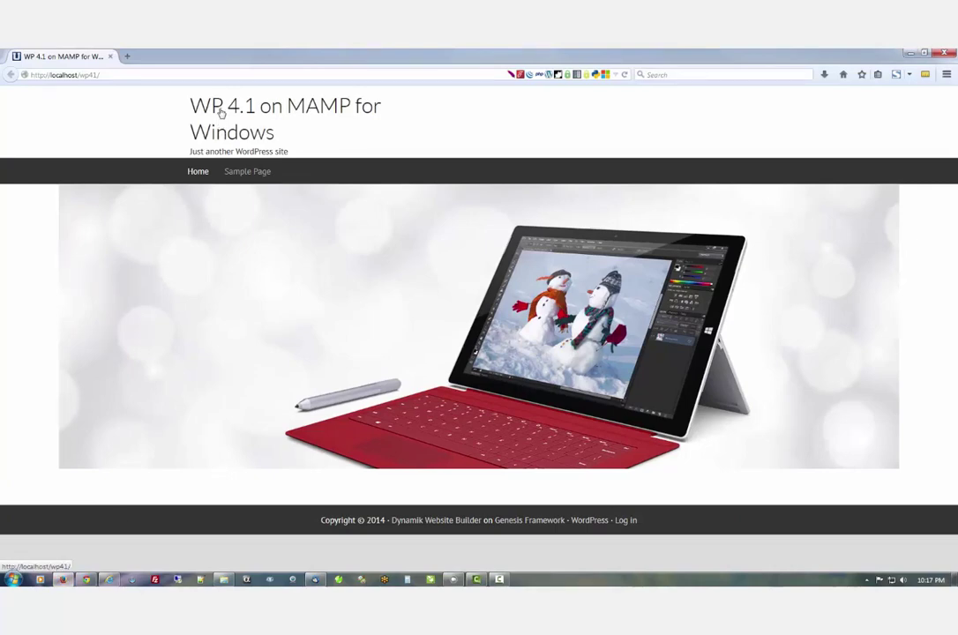
pyautogui.scroll(-2, 85, 234)
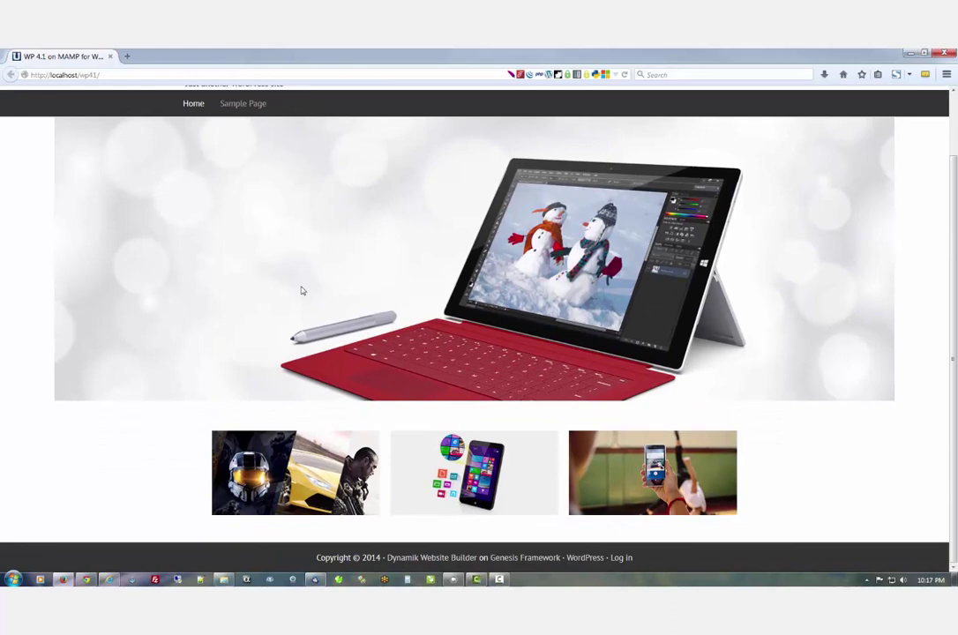
pyautogui.scroll(2, 263, 106)
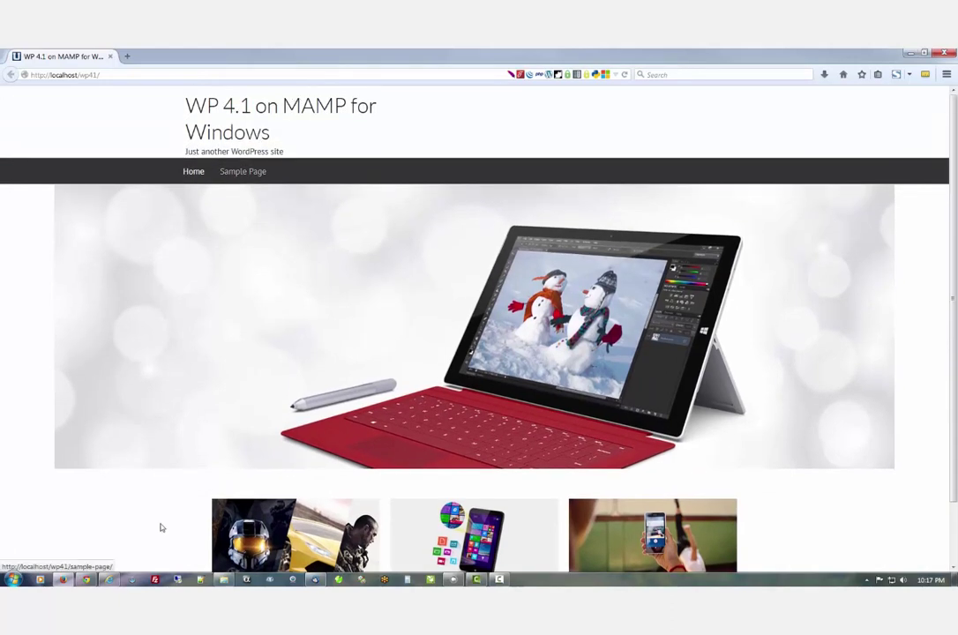
pyautogui.click(86, 579)
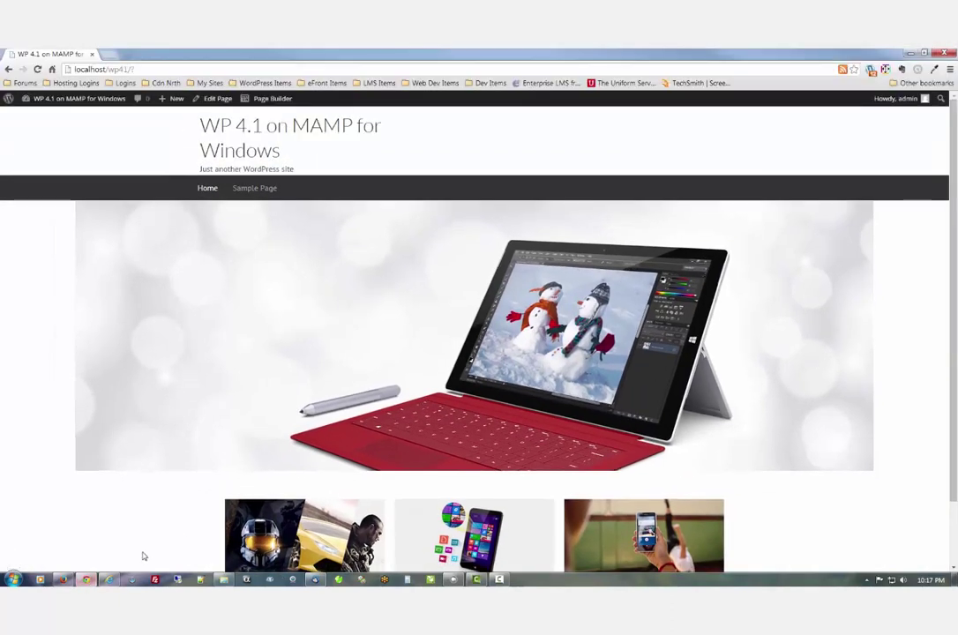
# Step: Reopen the Home page in Page Builder and add a 4 Columns row layout below the photo row
pyautogui.click(278, 99)
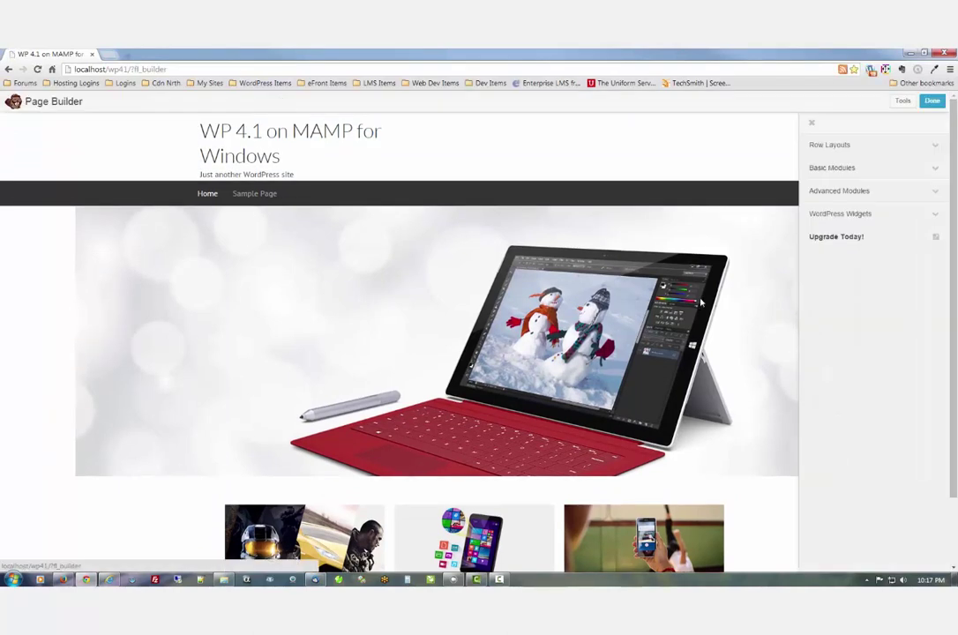
pyautogui.scroll(-1, 713, 302)
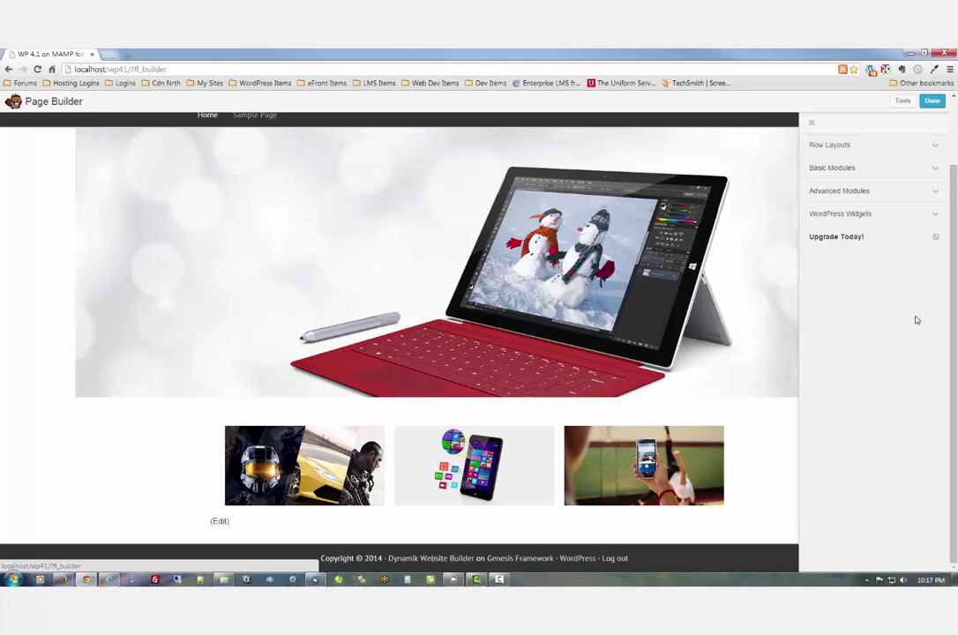
pyautogui.click(858, 150)
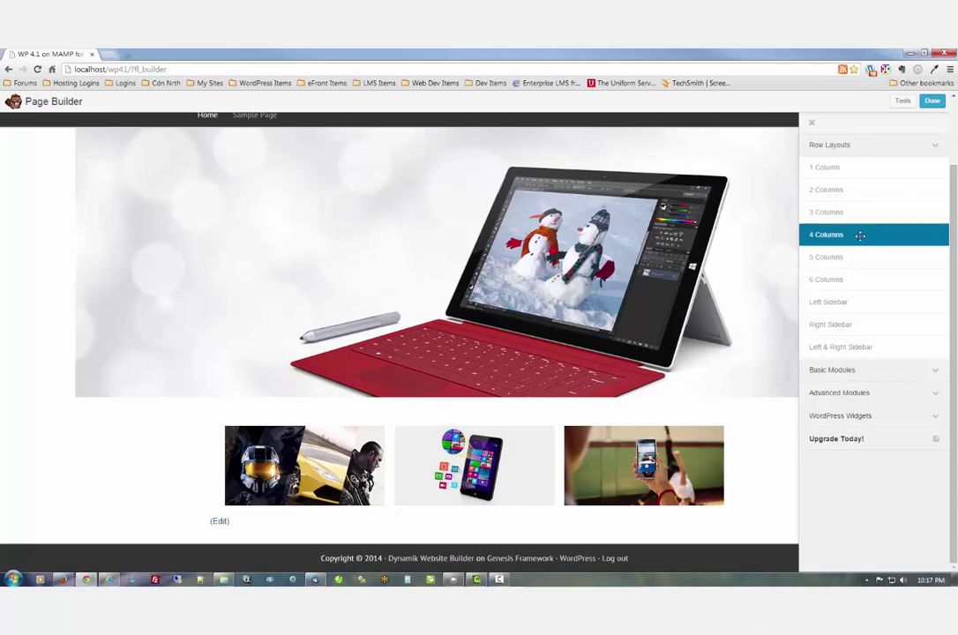
pyautogui.moveTo(860, 235); pyautogui.dragTo(412, 495)
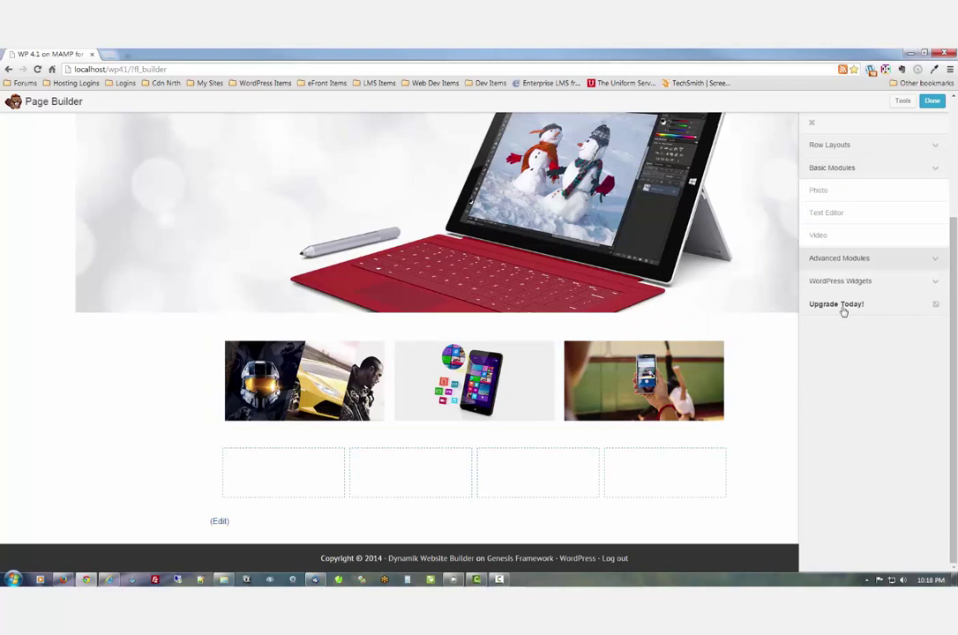
# Step: Add a Custom Menu WordPress widget to the first column of the four-column row
pyautogui.click(859, 282)
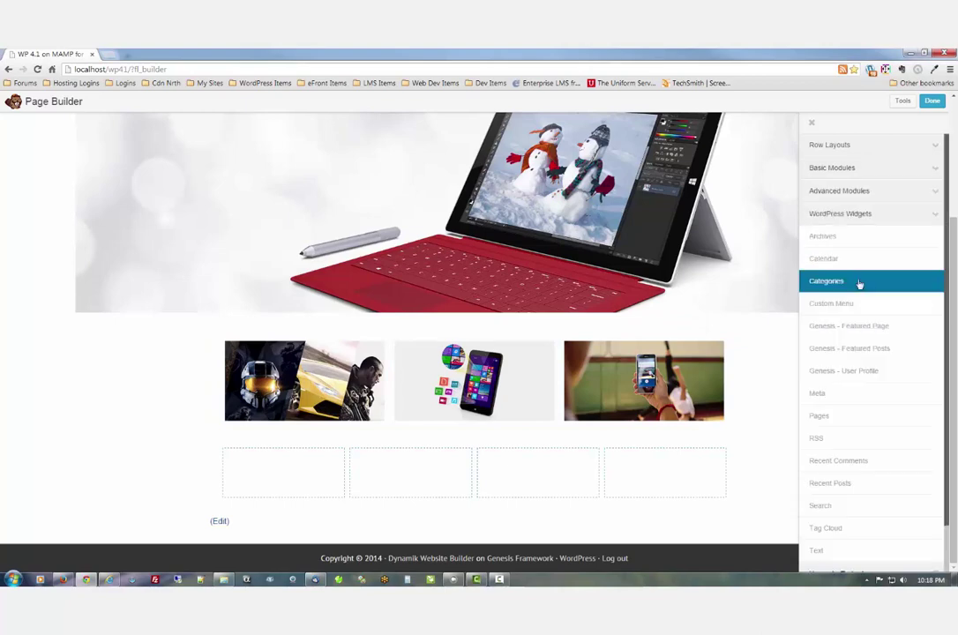
pyautogui.scroll(-2, 855, 282)
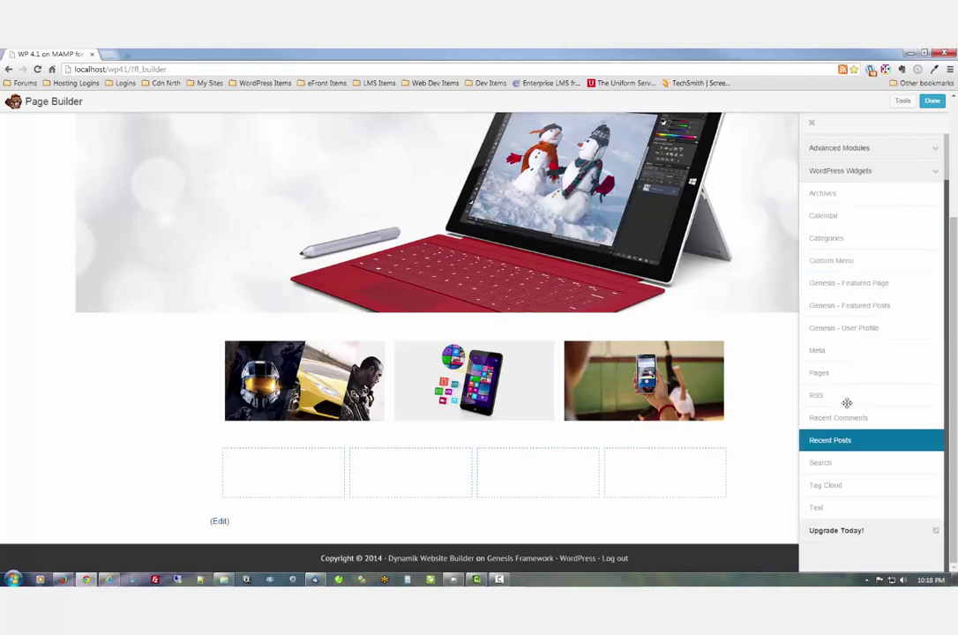
pyautogui.moveTo(859, 258); pyautogui.dragTo(272, 493)
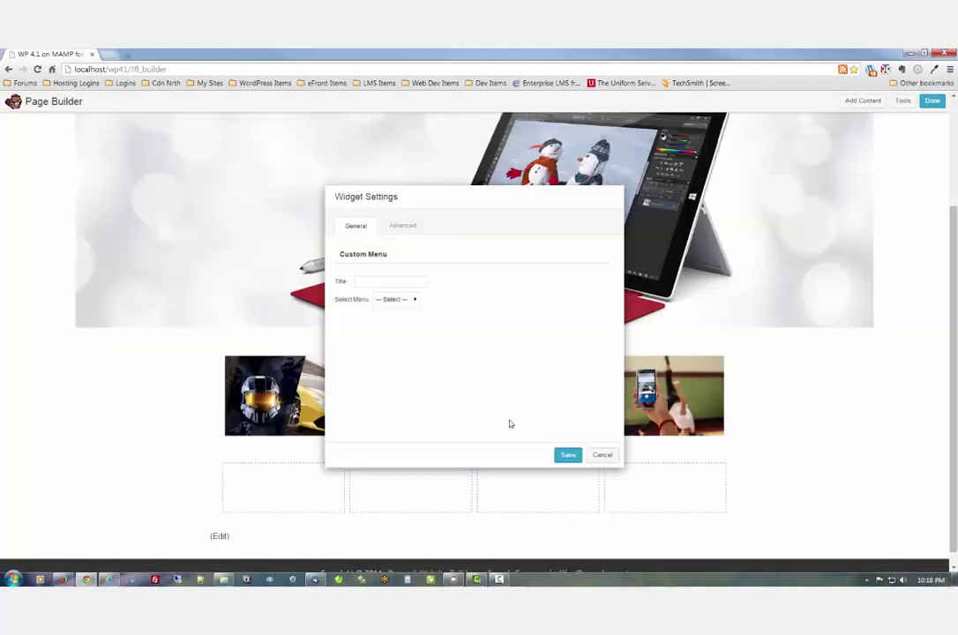
# Step: Title the Custom Menu widget Vertical Menu, choose MainMenu as its menu, and save the widget
pyautogui.click(396, 283)
pyautogui.write('Ver')
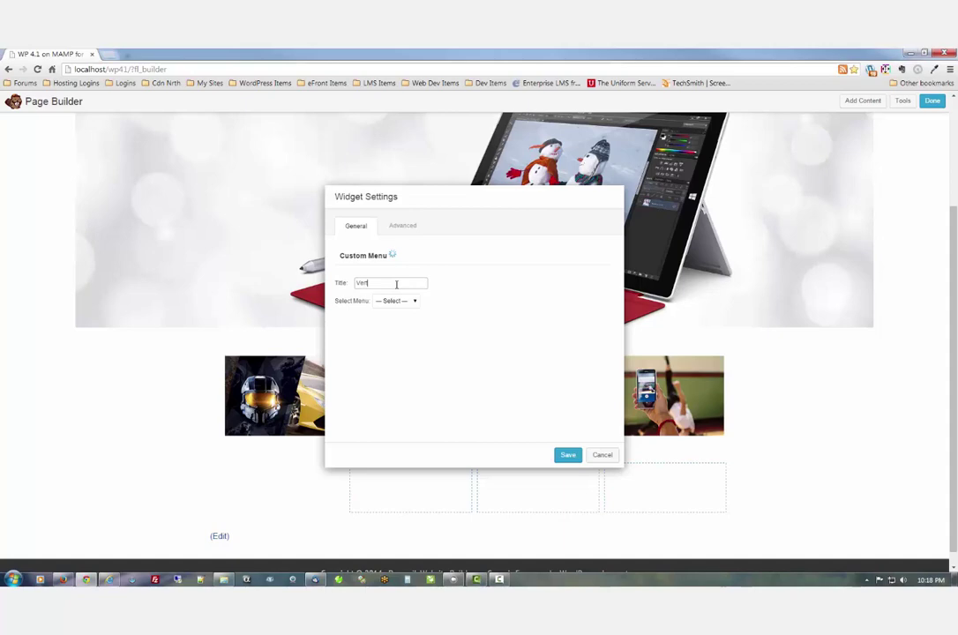
pyautogui.write('tical Menu')
pyautogui.click(393, 300)
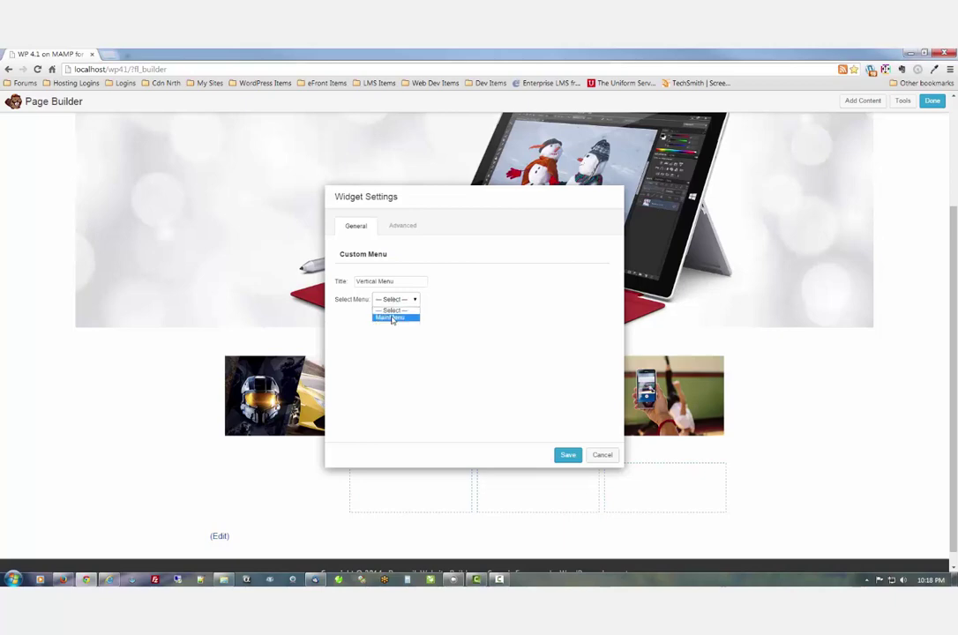
pyautogui.click(393, 317)
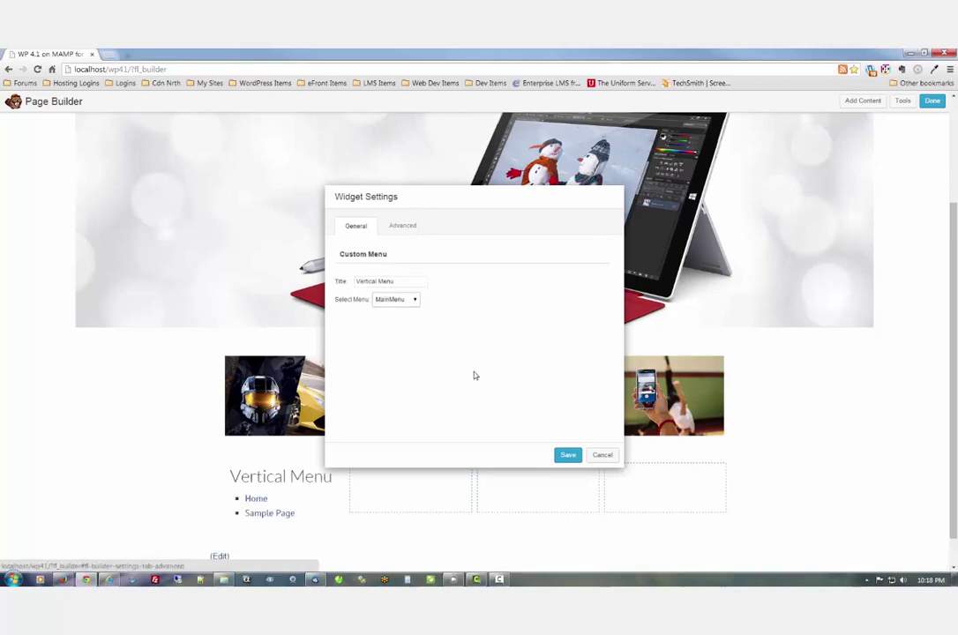
pyautogui.click(564, 454)
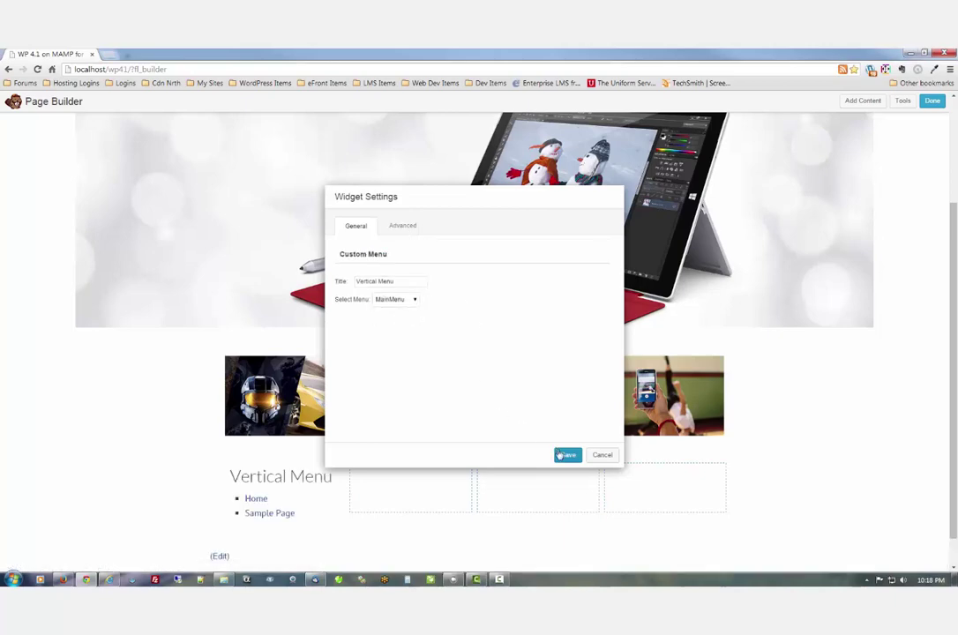
# Step: Duplicate the Xbox photo module and place one copy in each of the four-column row's three empty columns
pyautogui.scroll(-1, 121, 381)
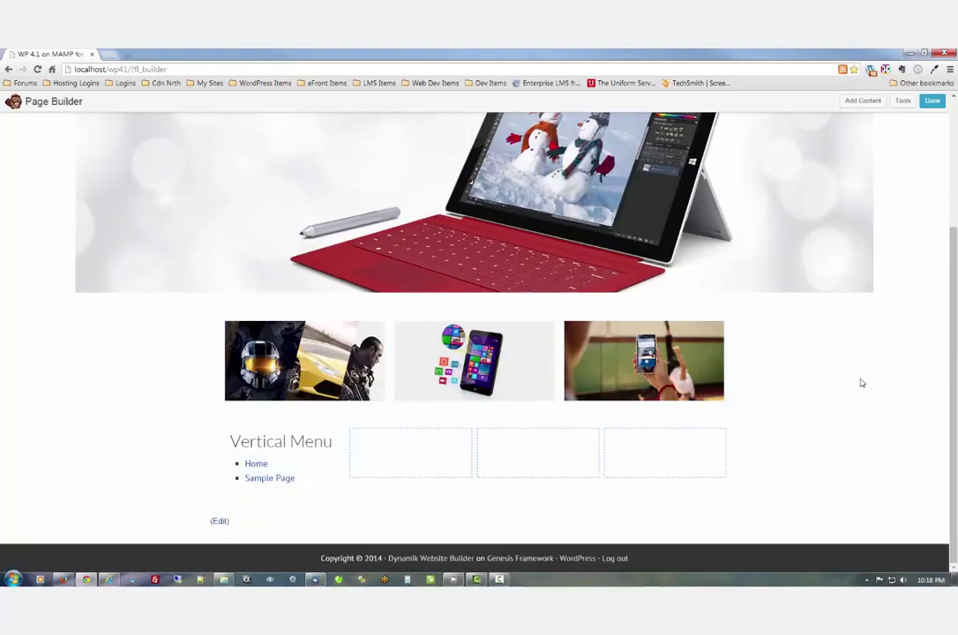
pyautogui.moveTo(285, 360)
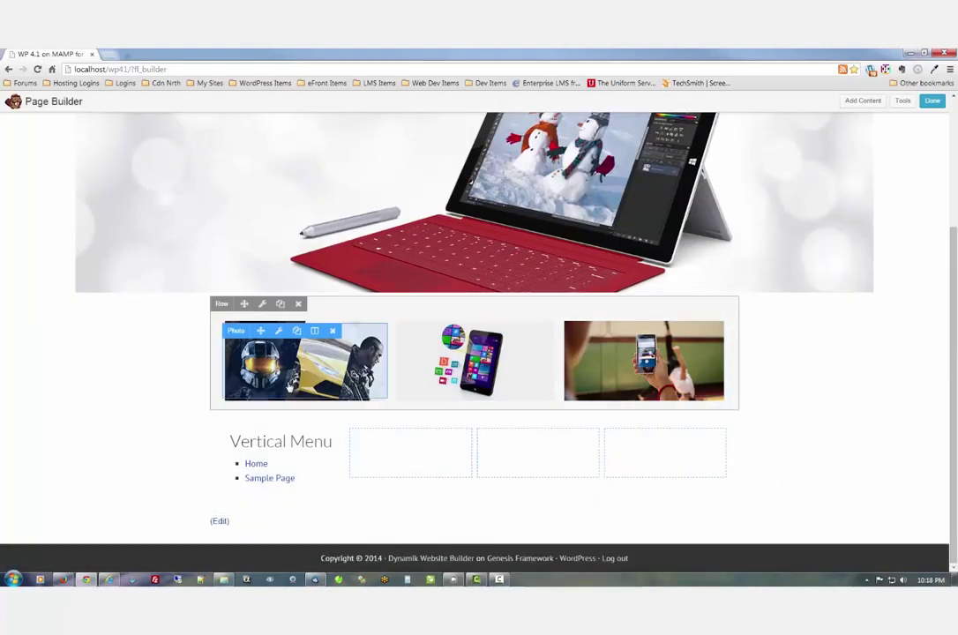
pyautogui.click(299, 332)
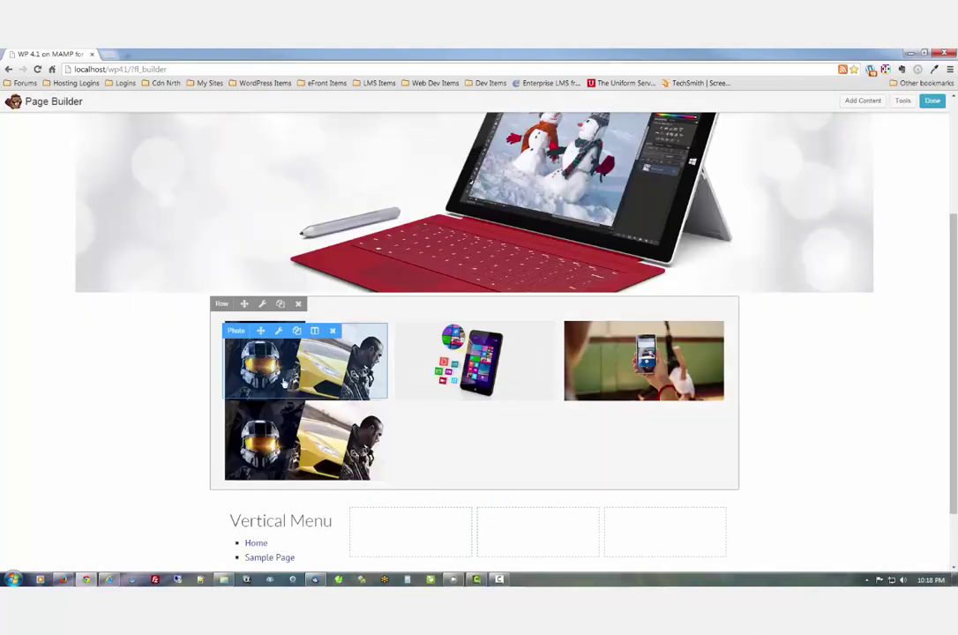
pyautogui.moveTo(260, 408); pyautogui.dragTo(385, 493)
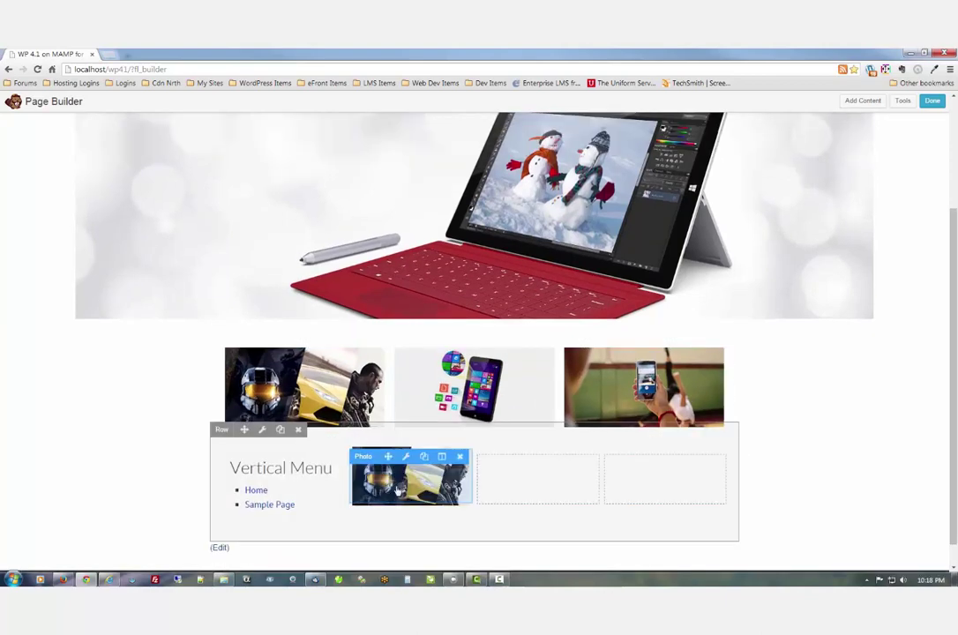
pyautogui.click(423, 457)
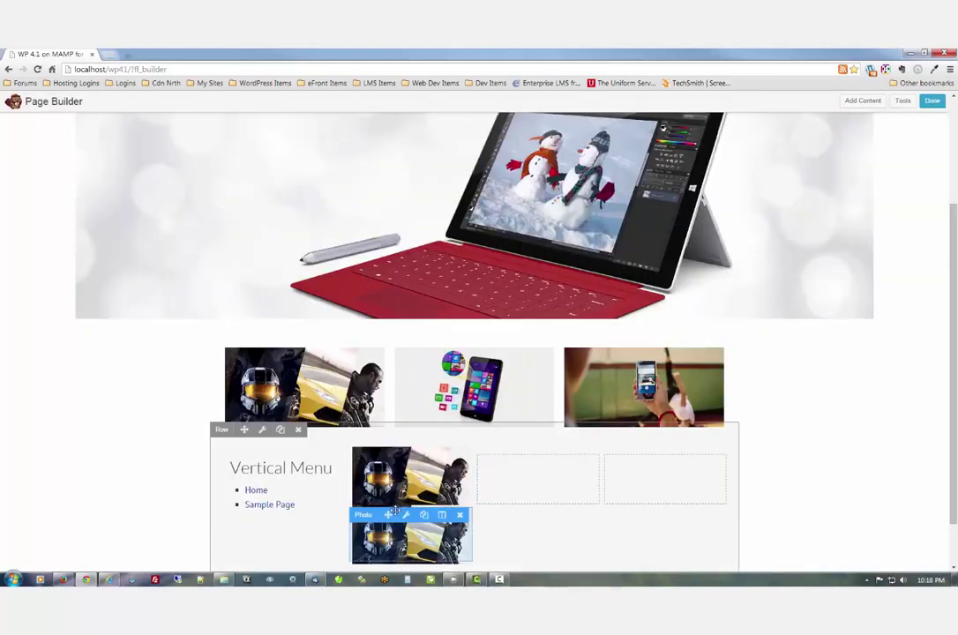
pyautogui.moveTo(395, 510); pyautogui.dragTo(538, 473)
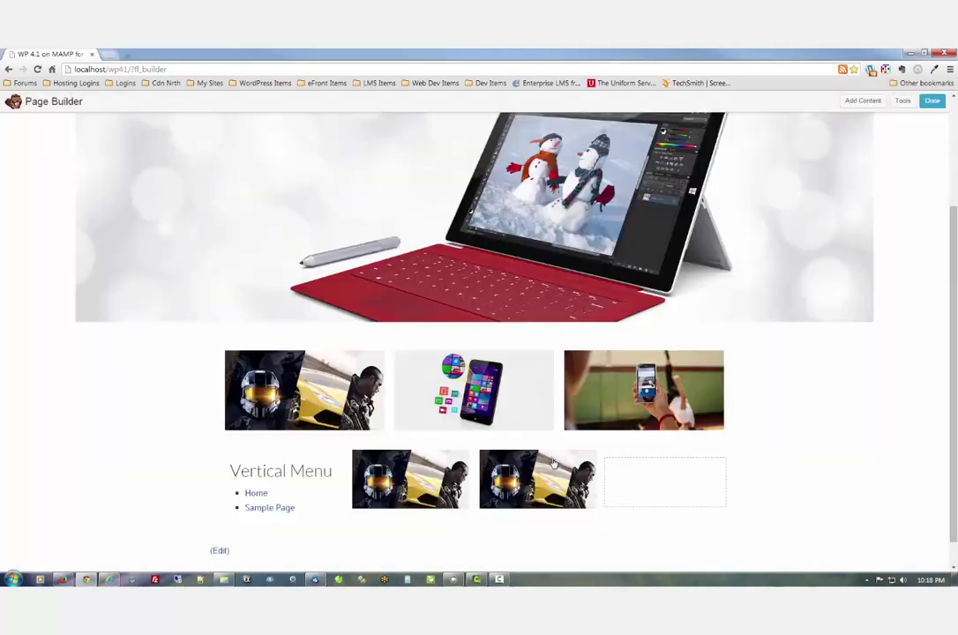
pyautogui.moveTo(538, 483); pyautogui.dragTo(608, 407)
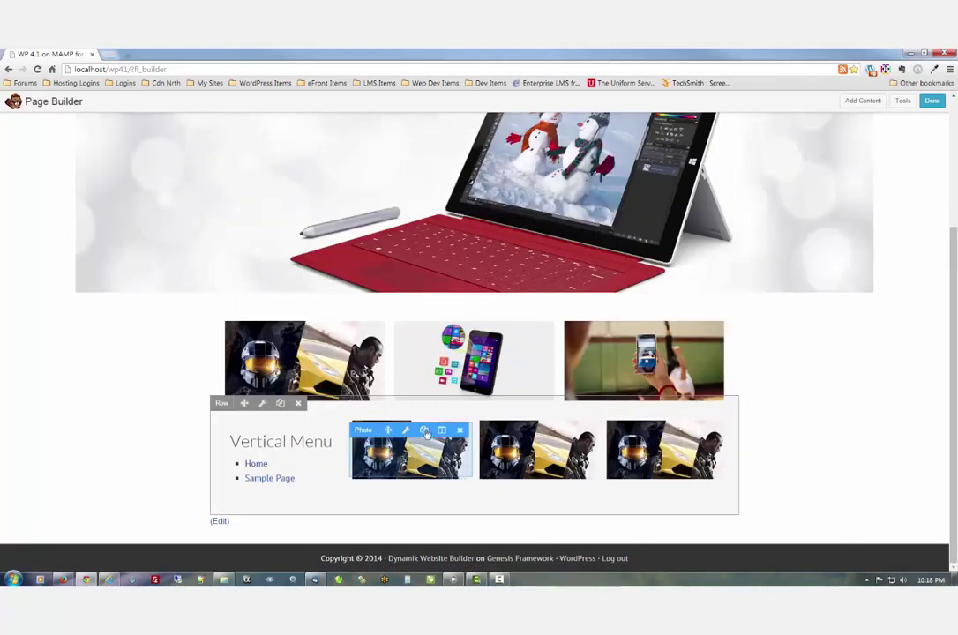
# Step: Replace the photo in the four-column row's second column with the red Office 365 devices image and save it
pyautogui.click(406, 430)
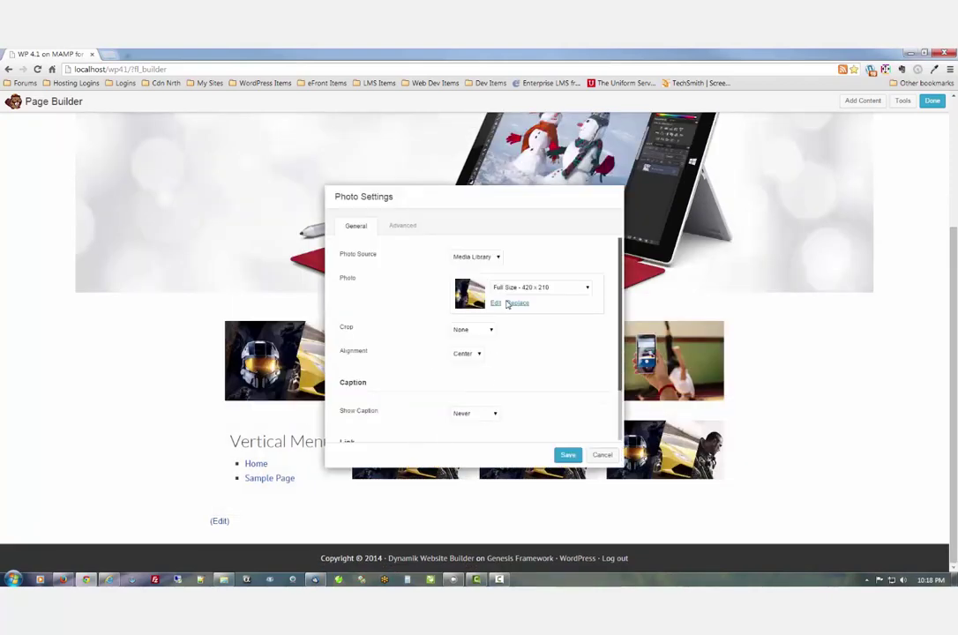
pyautogui.click(508, 303)
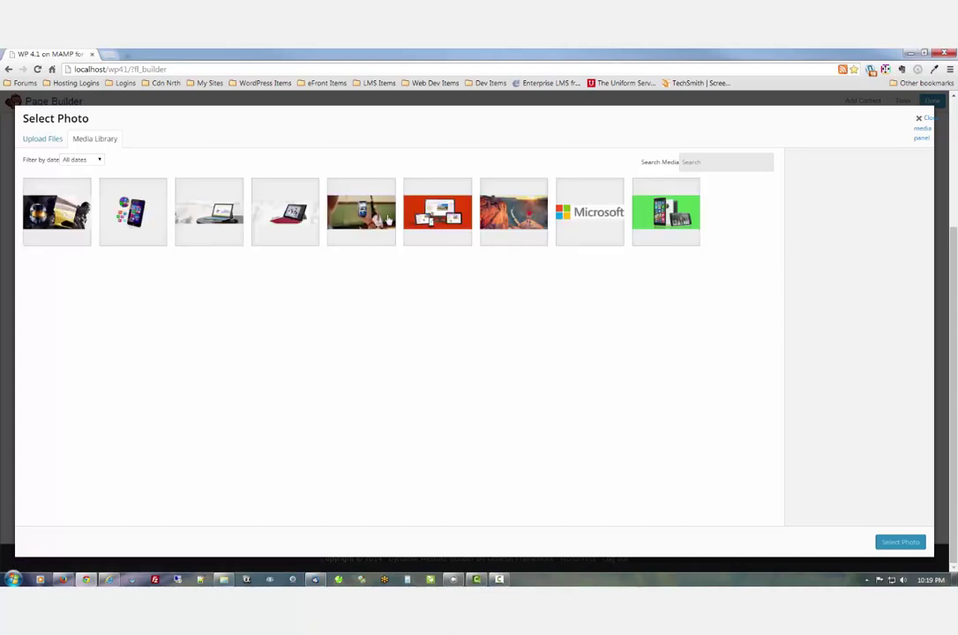
pyautogui.click(441, 211)
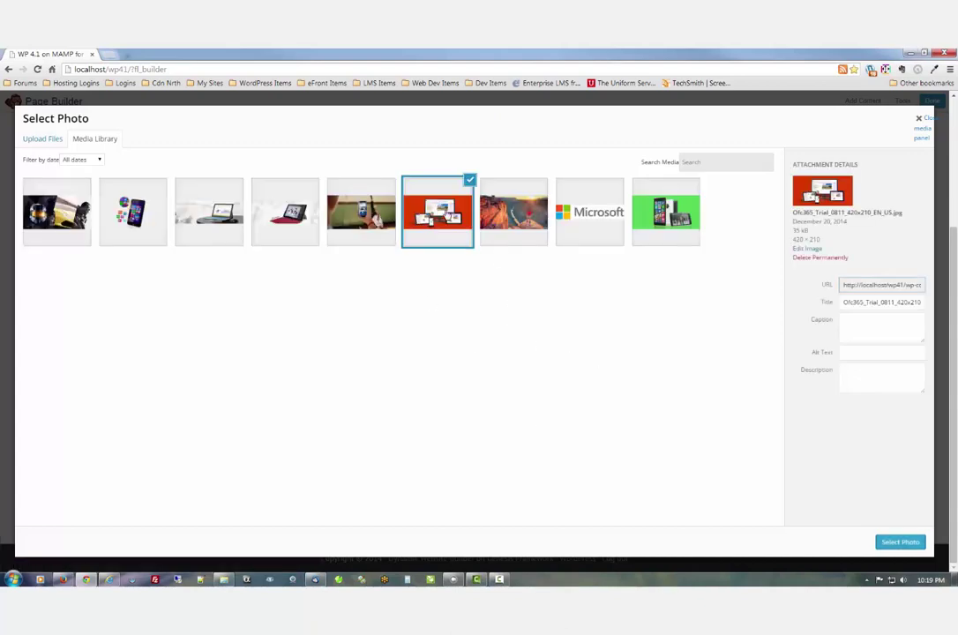
pyautogui.click(897, 542)
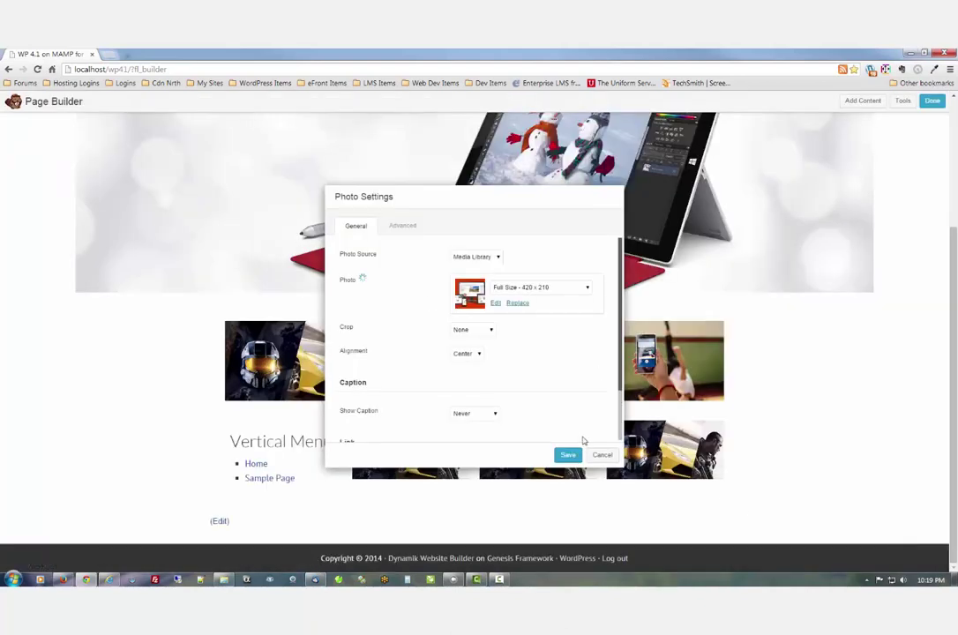
pyautogui.click(567, 454)
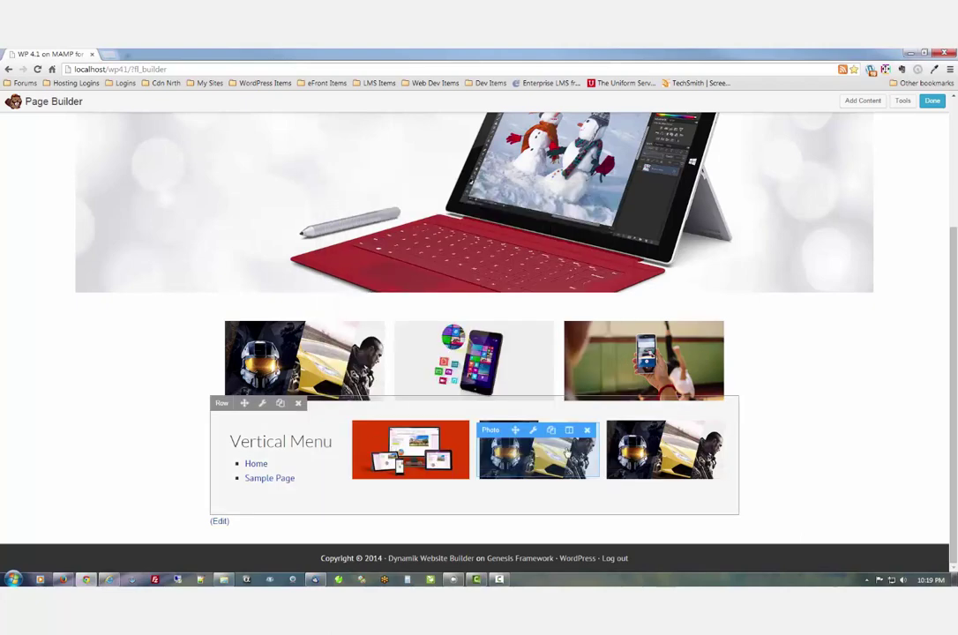
# Step: Replace the photo in the four-column row's third column with the canyon hiker image and save it
pyautogui.click(532, 429)
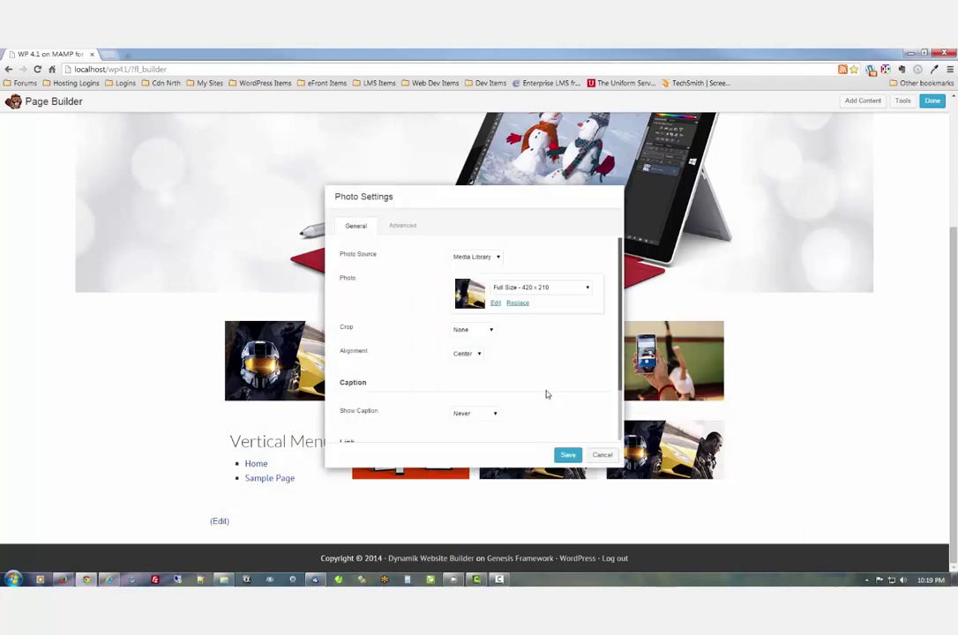
pyautogui.click(514, 302)
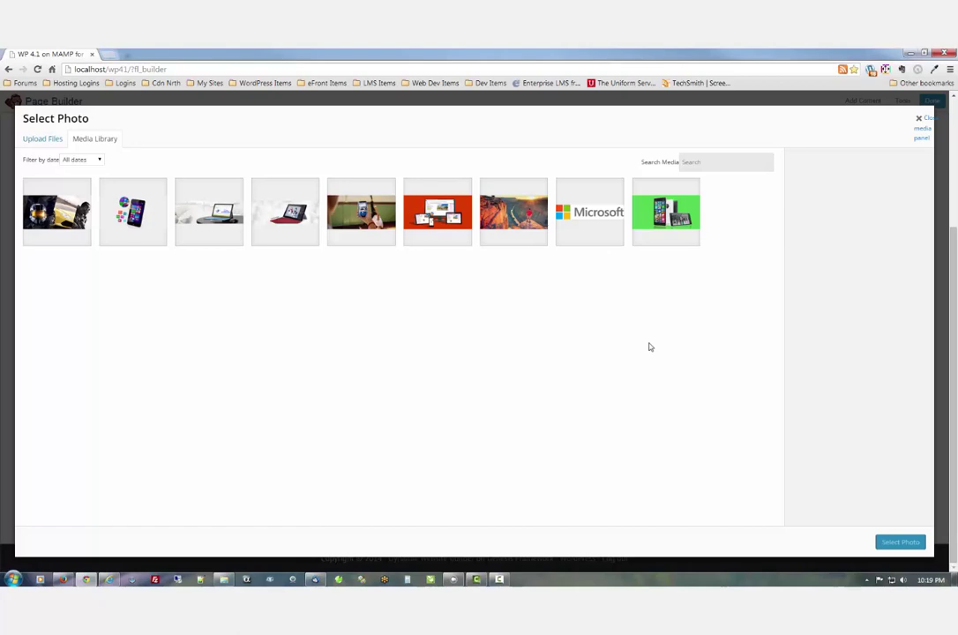
pyautogui.click(513, 212)
pyautogui.click(898, 543)
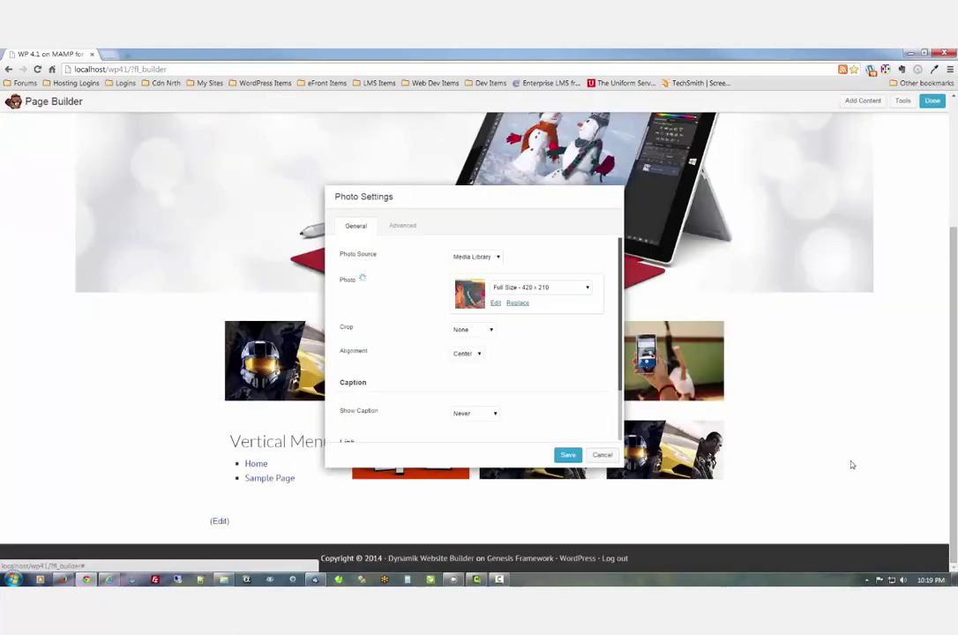
pyautogui.click(567, 457)
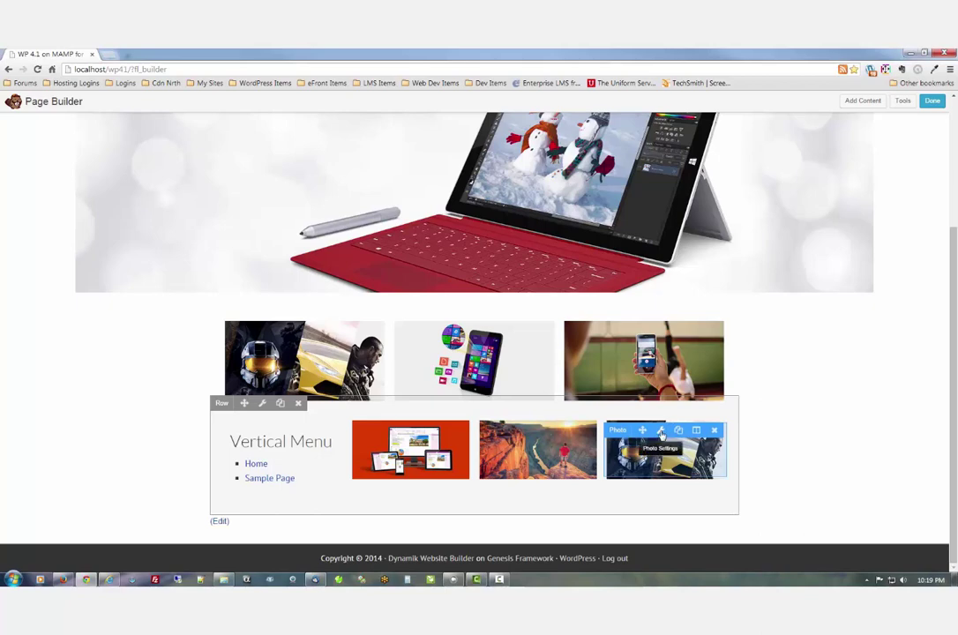
# Step: Replace the photo in the four-column row's fourth column with the green-background phones image and save it
pyautogui.click(660, 432)
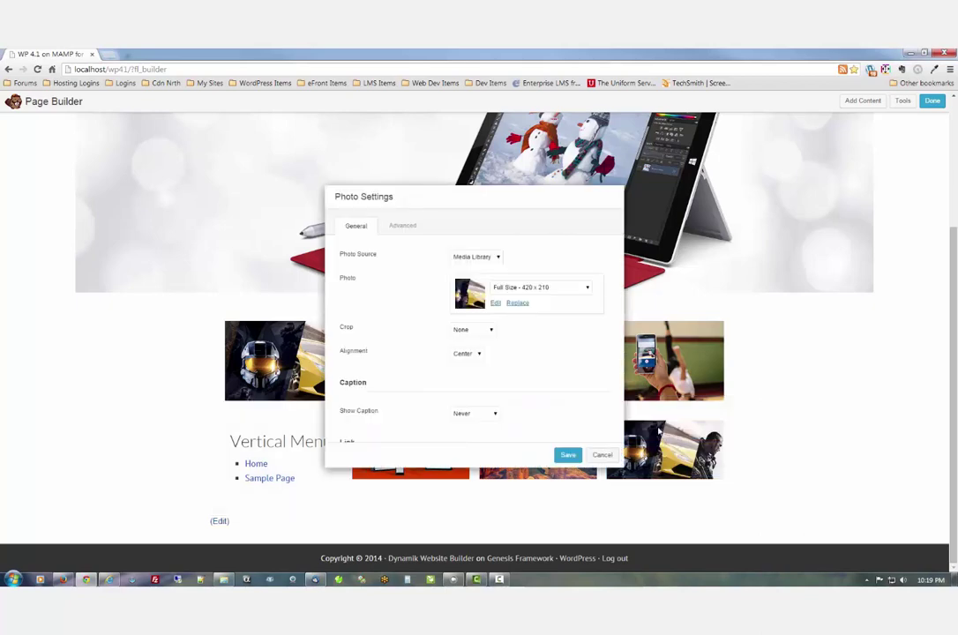
pyautogui.click(518, 303)
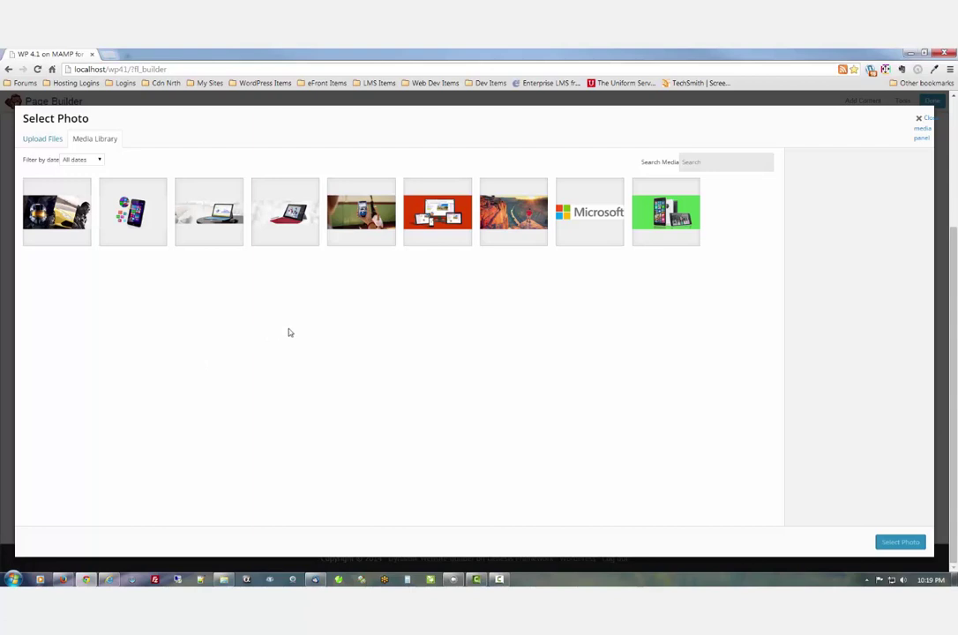
pyautogui.click(649, 224)
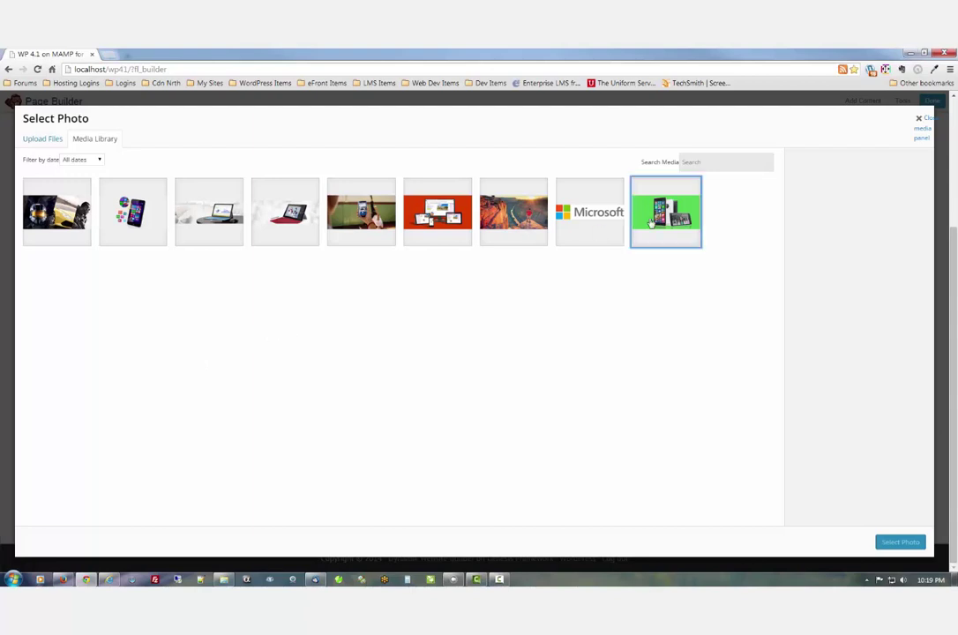
pyautogui.click(899, 541)
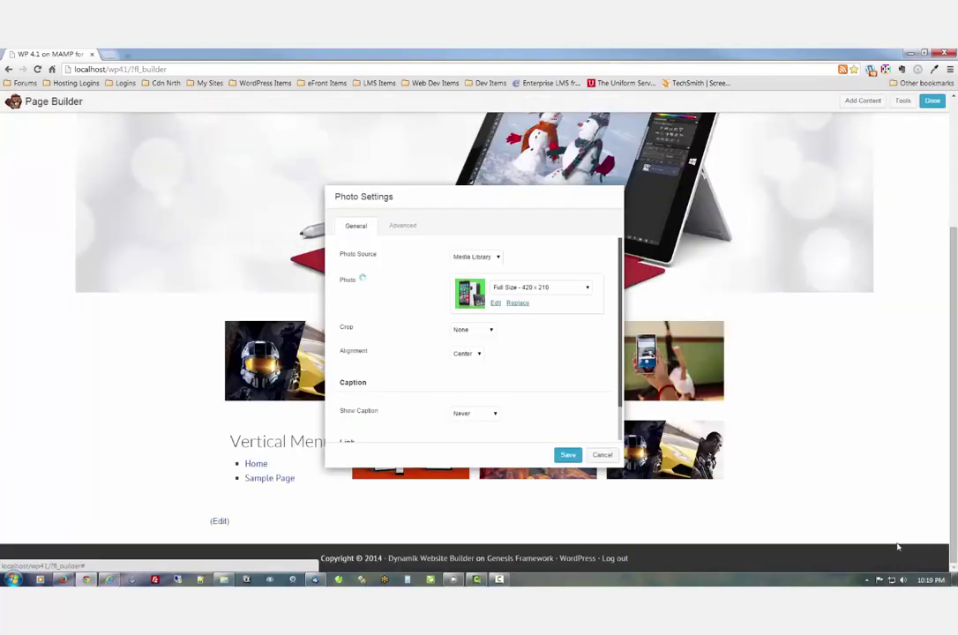
pyautogui.click(568, 455)
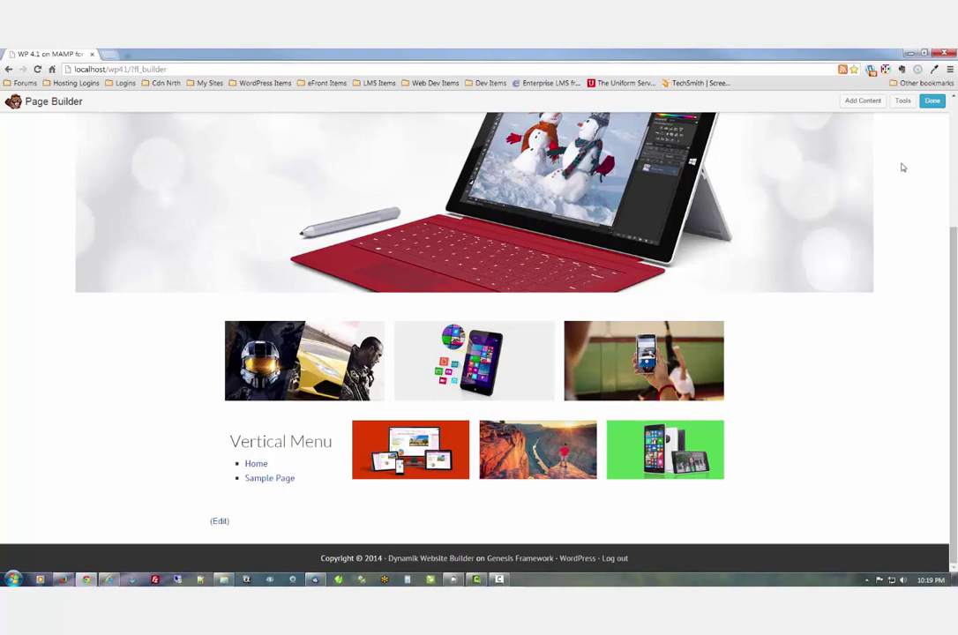
# Step: Add a Text Editor basic module beneath the red devices photo in the four-column row
pyautogui.click(871, 107)
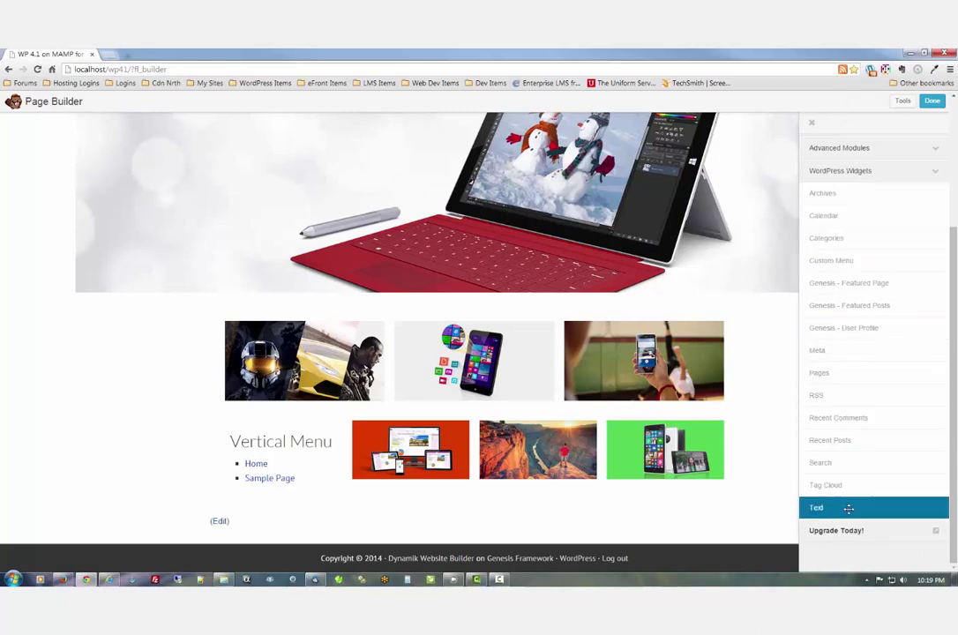
pyautogui.moveTo(849, 507); pyautogui.dragTo(877, 125)
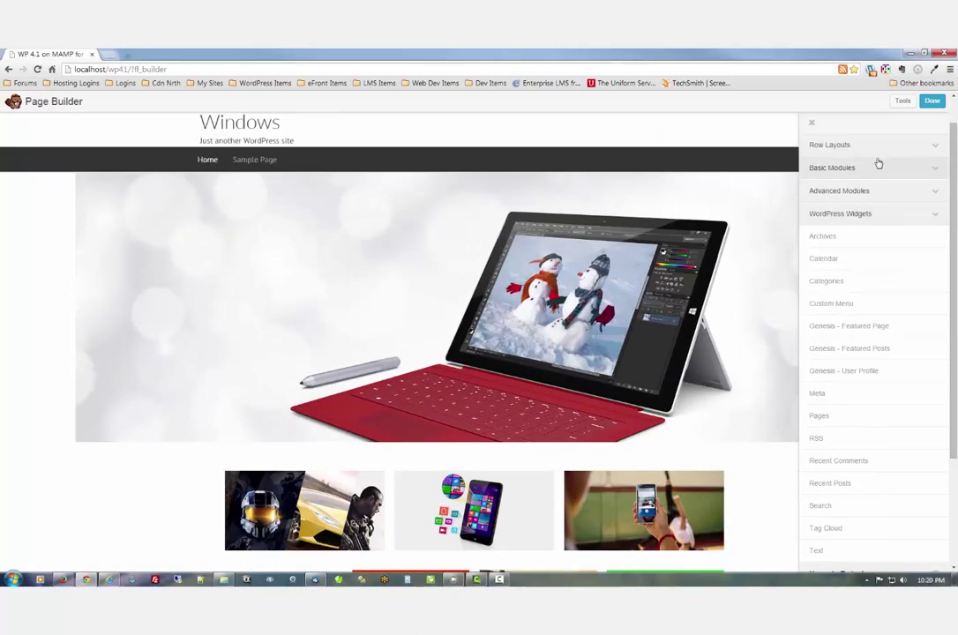
pyautogui.click(878, 166)
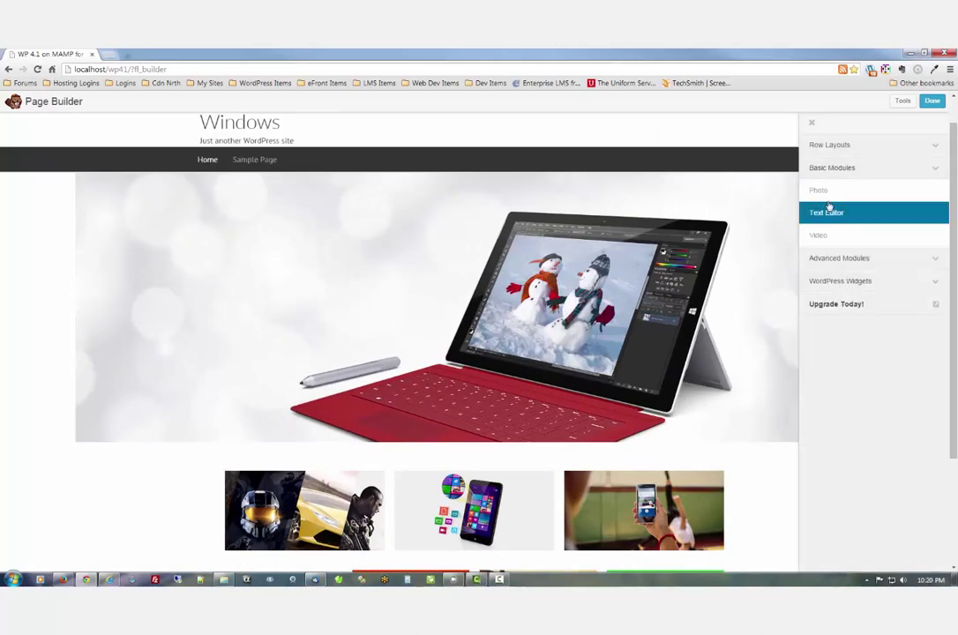
pyautogui.scroll(-3, 752, 210)
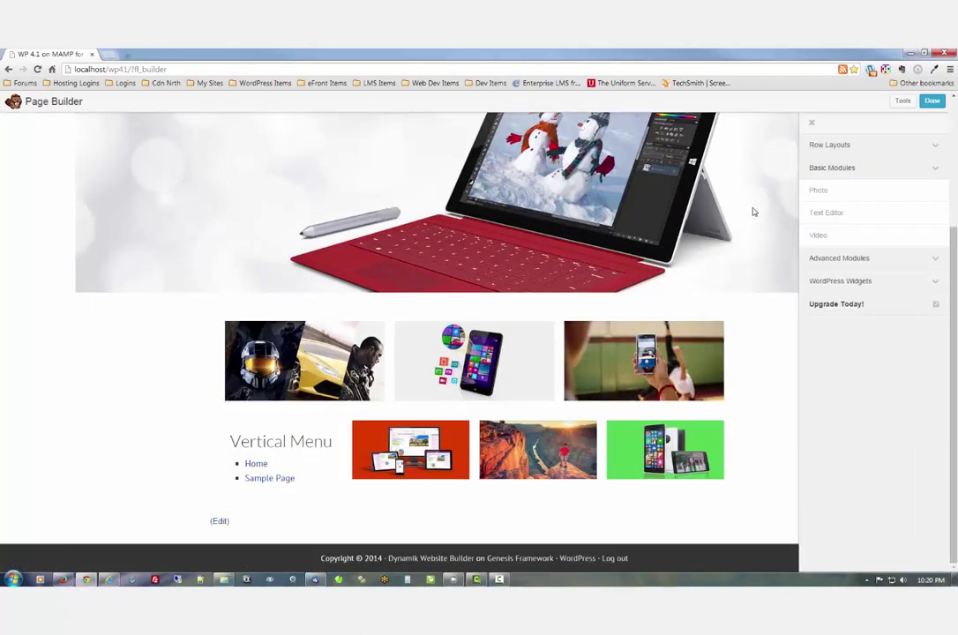
pyautogui.moveTo(826, 209); pyautogui.dragTo(386, 454)
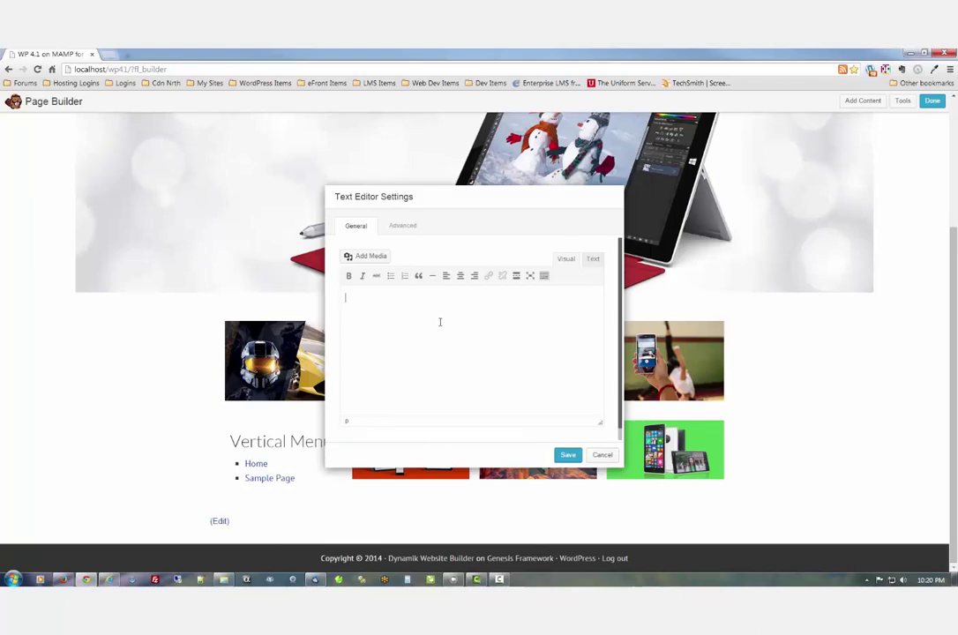
# Step: Enter "Some text here", "More test" and "Yet some more" as separate paragraphs in the text module and save it
pyautogui.write('Some te')
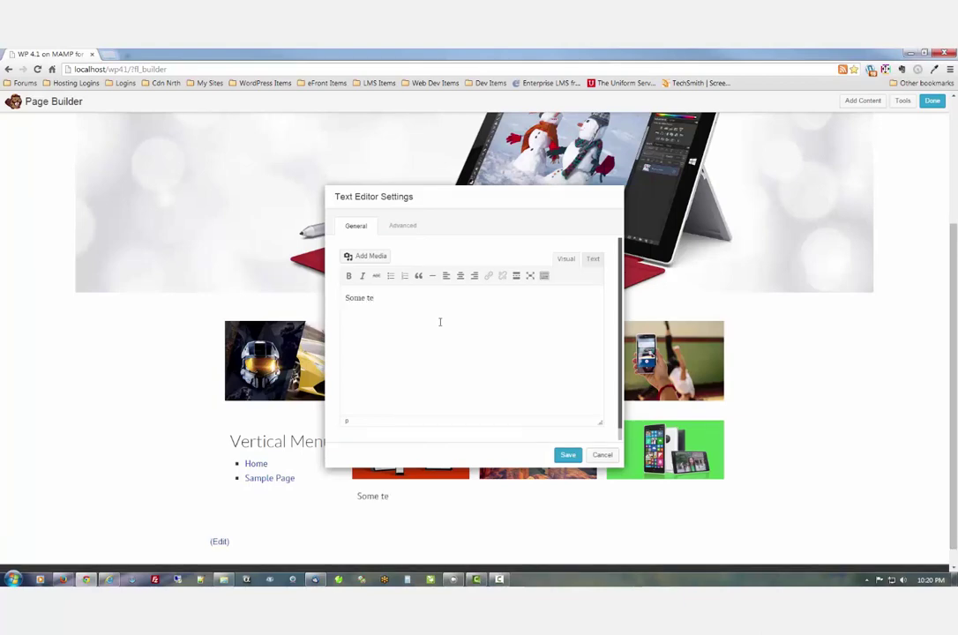
pyautogui.write('xt here')
pyautogui.press('Return')
pyautogui.write('M')
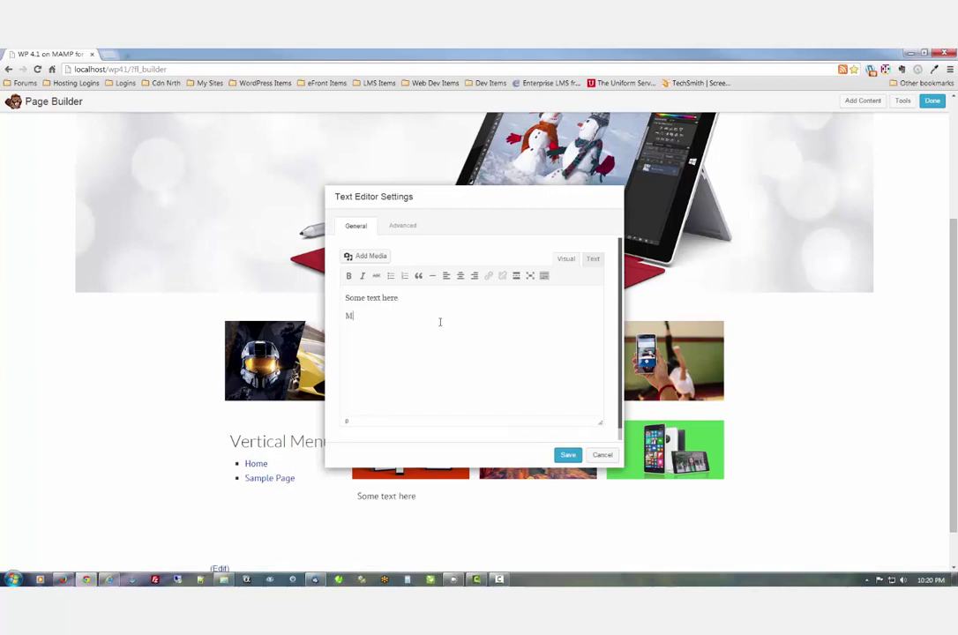
pyautogui.write('ore test')
pyautogui.press('BackSpace')
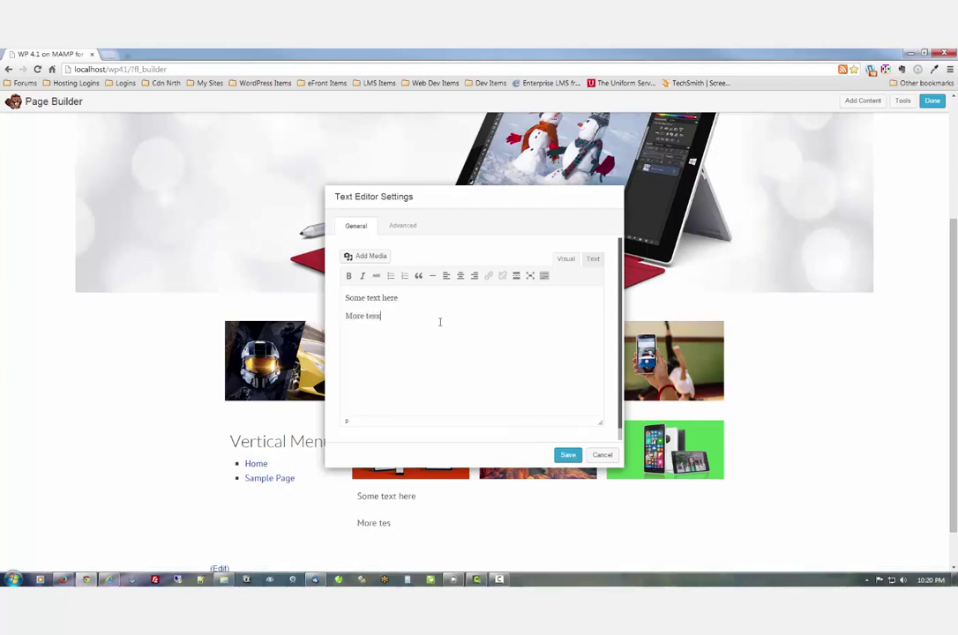
pyautogui.write('t')
pyautogui.press('Return')
pyautogui.write('Yet some mor')
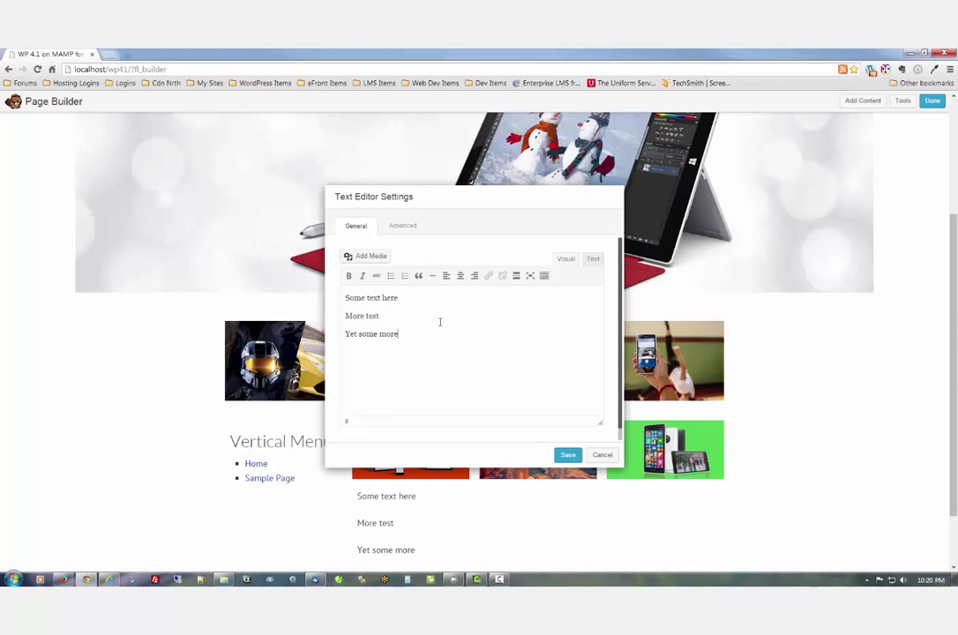
pyautogui.moveTo(398, 335); pyautogui.dragTo(330, 334)
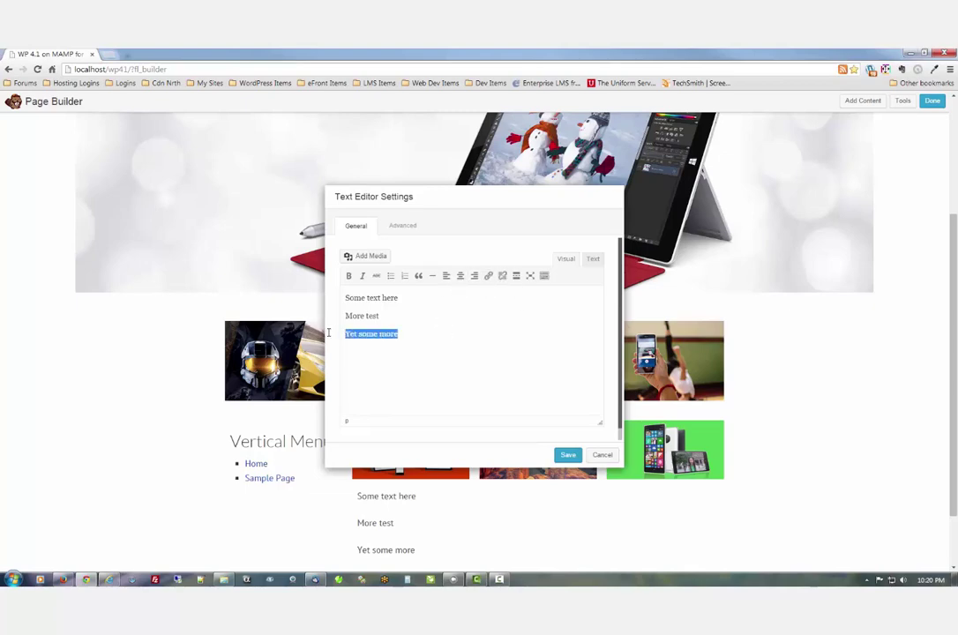
pyautogui.click(567, 454)
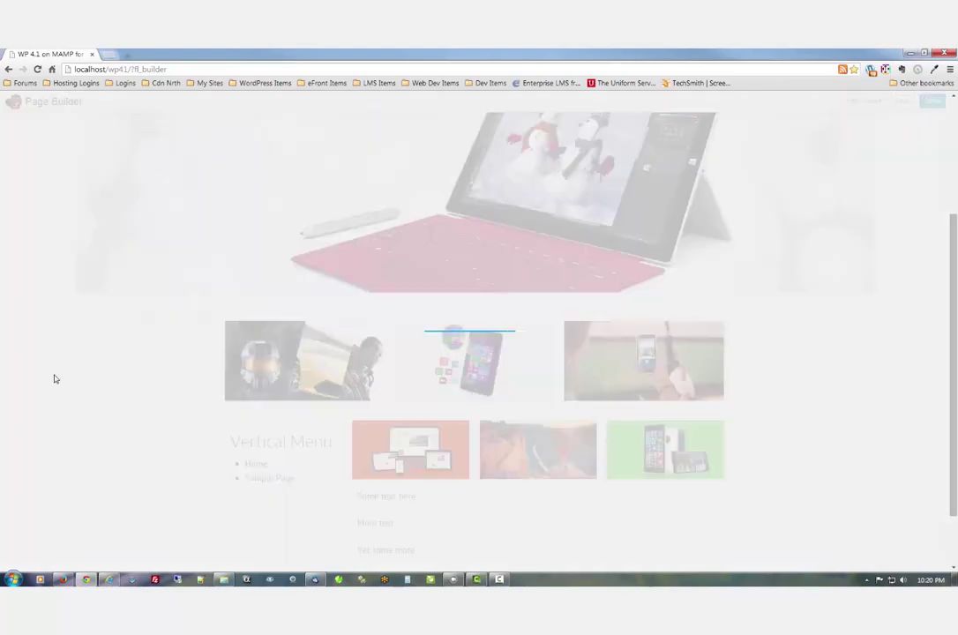
# Step: Replace the paragraph breaks between the text module's three lines with single line breaks and save it
pyautogui.scroll(-2, 95, 369)
pyautogui.moveTo(373, 460)
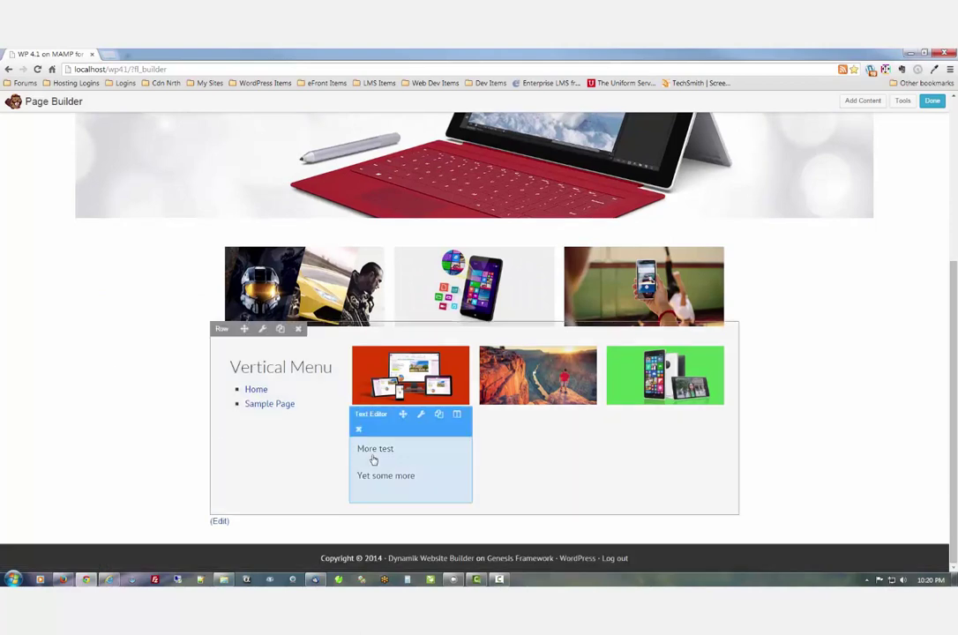
pyautogui.click(420, 414)
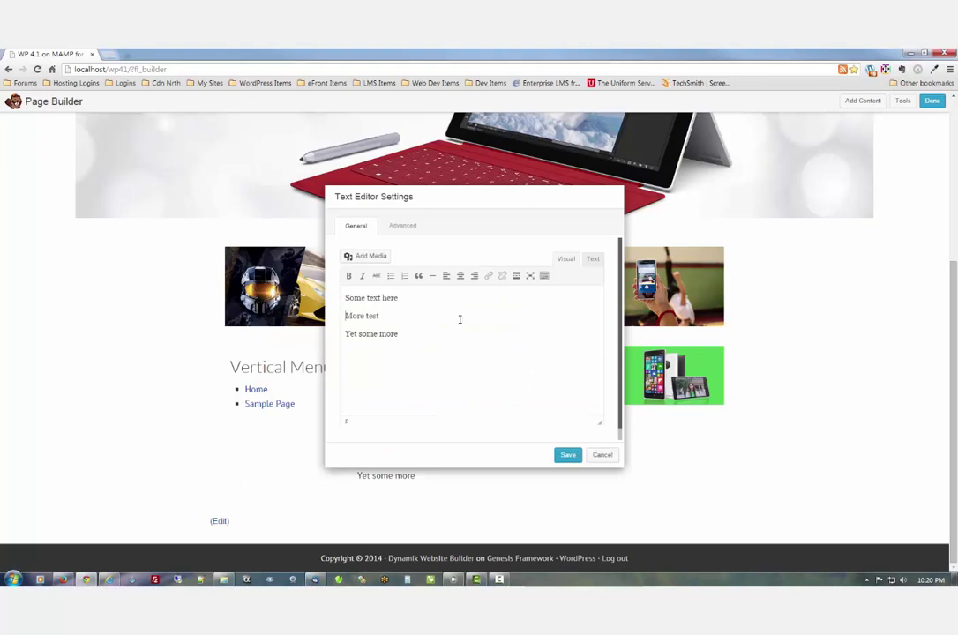
pyautogui.press('BackSpace')
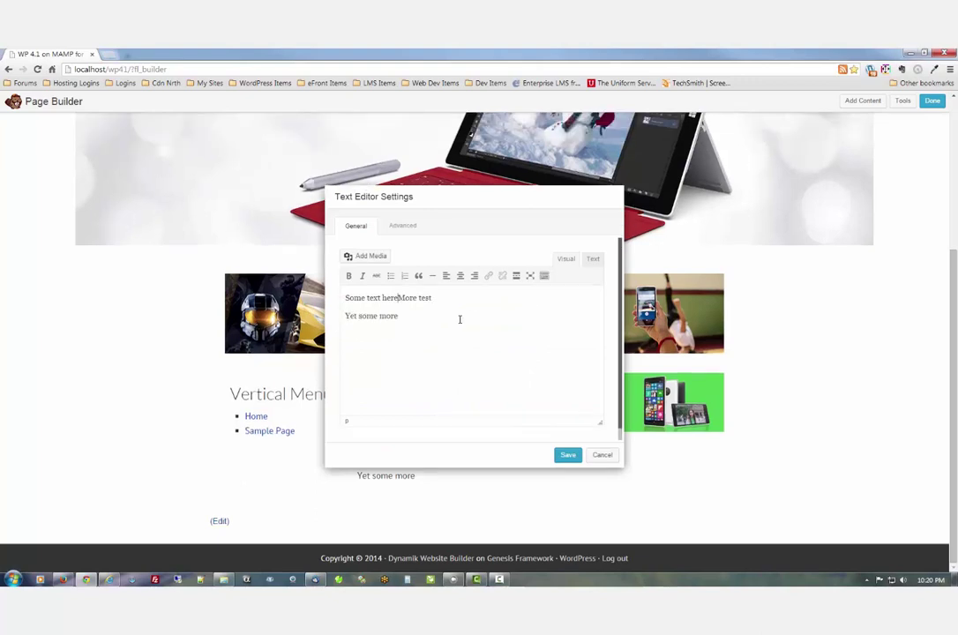
pyautogui.hotkey('shift', 'Return')
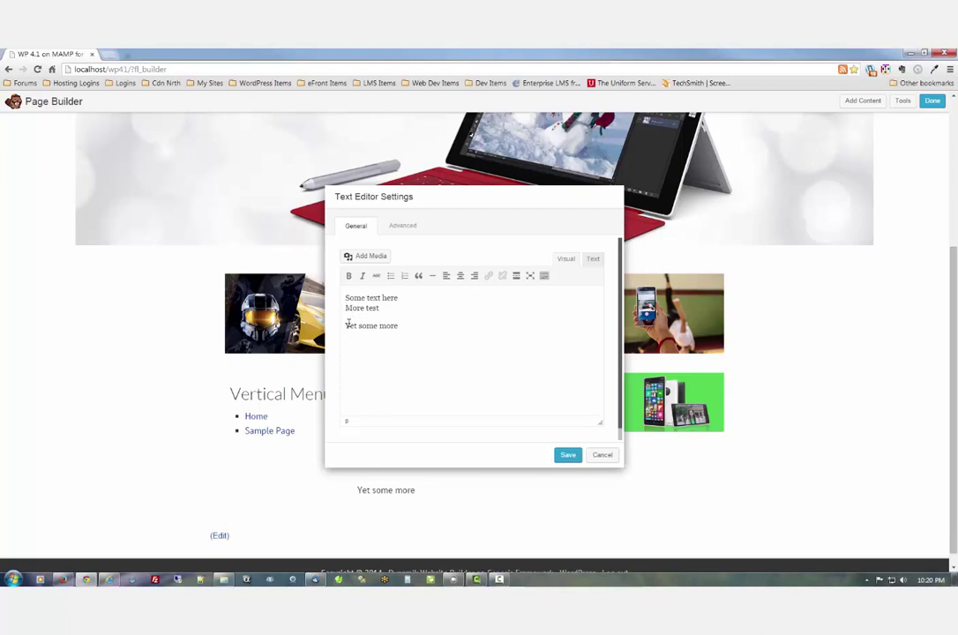
pyautogui.press('BackSpace')
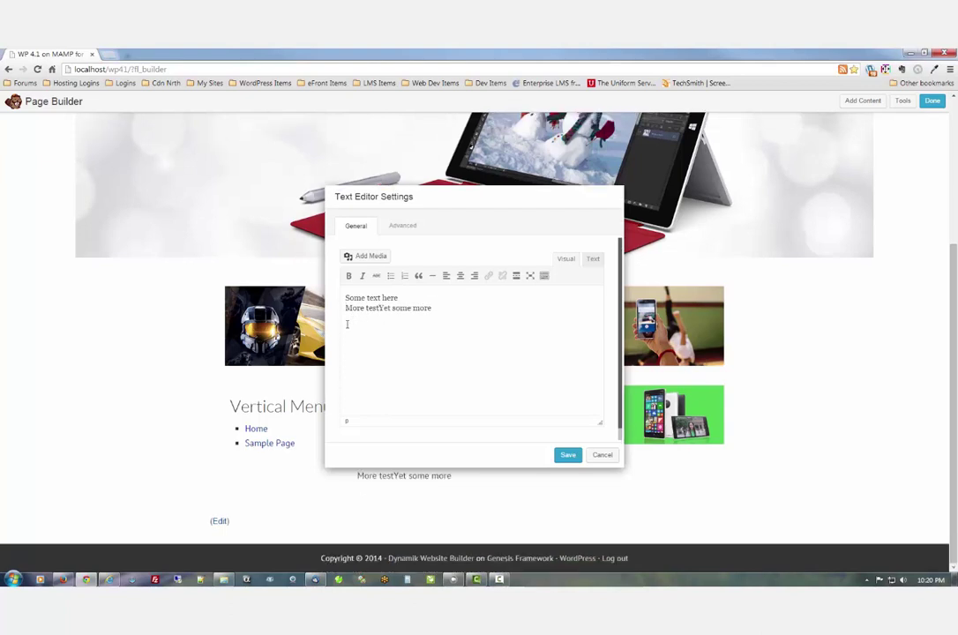
pyautogui.hotkey('shift', 'Return')
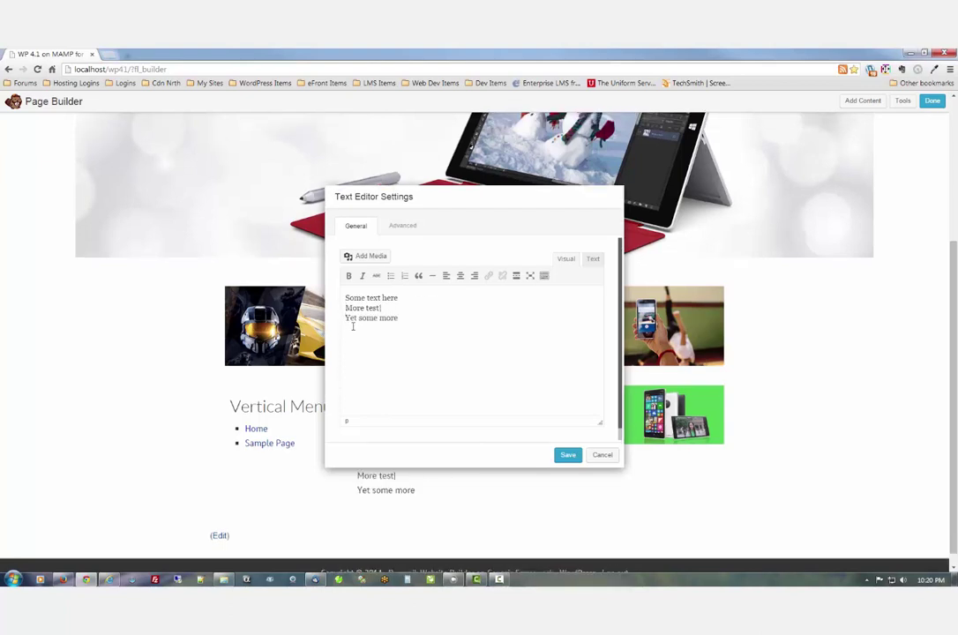
pyautogui.click(567, 454)
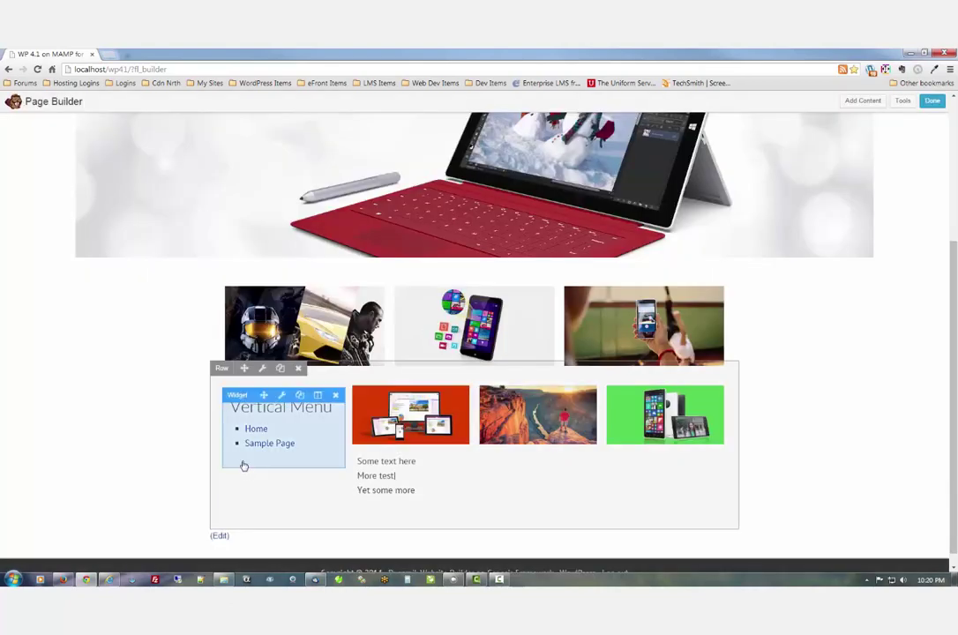
pyautogui.click(419, 460)
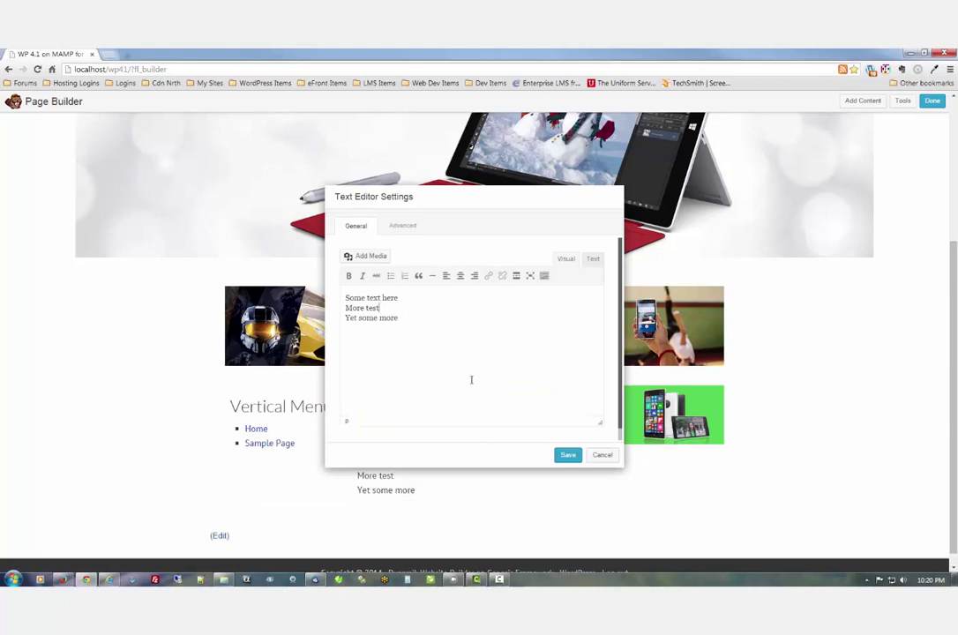
pyautogui.click(567, 455)
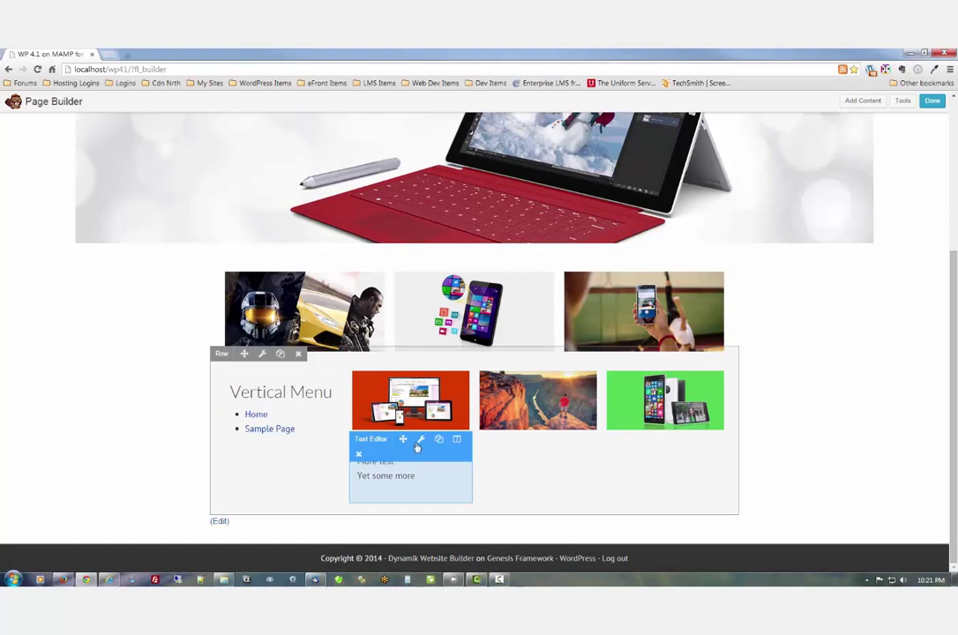
# Step: Duplicate the three-line text module beneath the canyon photo and again beneath the green-background phones photo in the four-column row
pyautogui.click(439, 438)
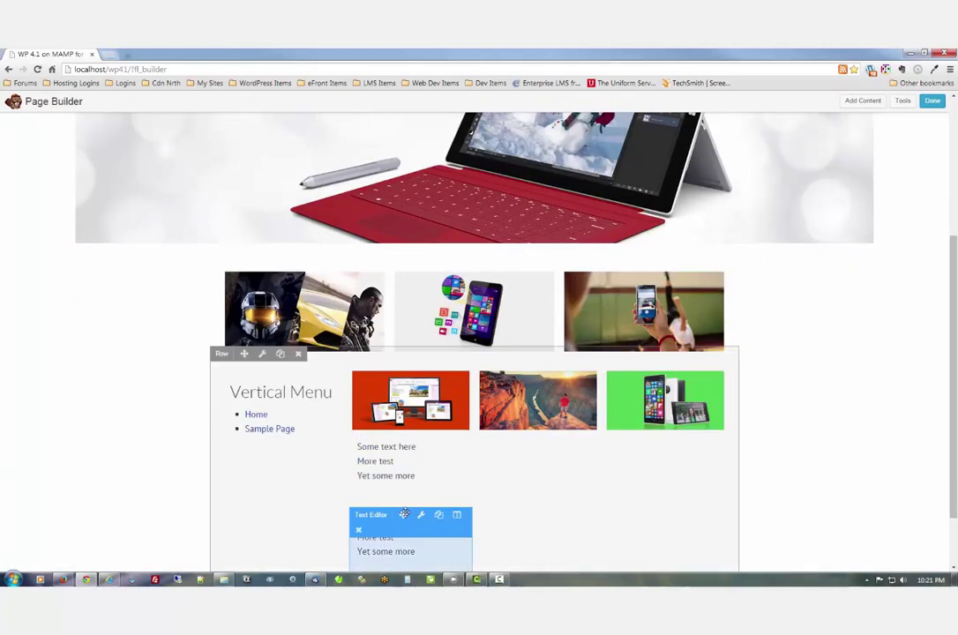
pyautogui.moveTo(414, 525); pyautogui.dragTo(520, 441)
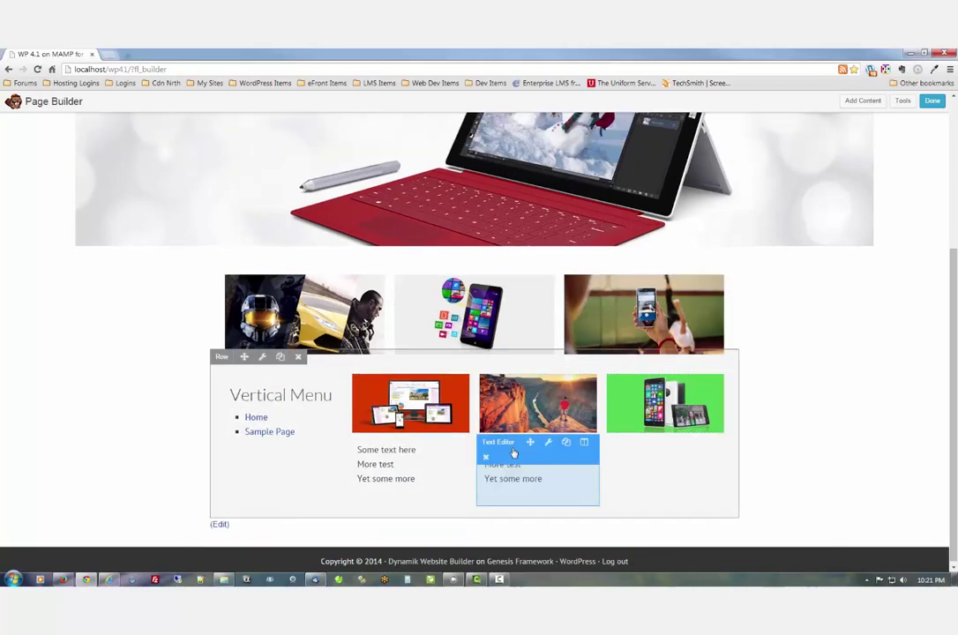
pyautogui.click(568, 444)
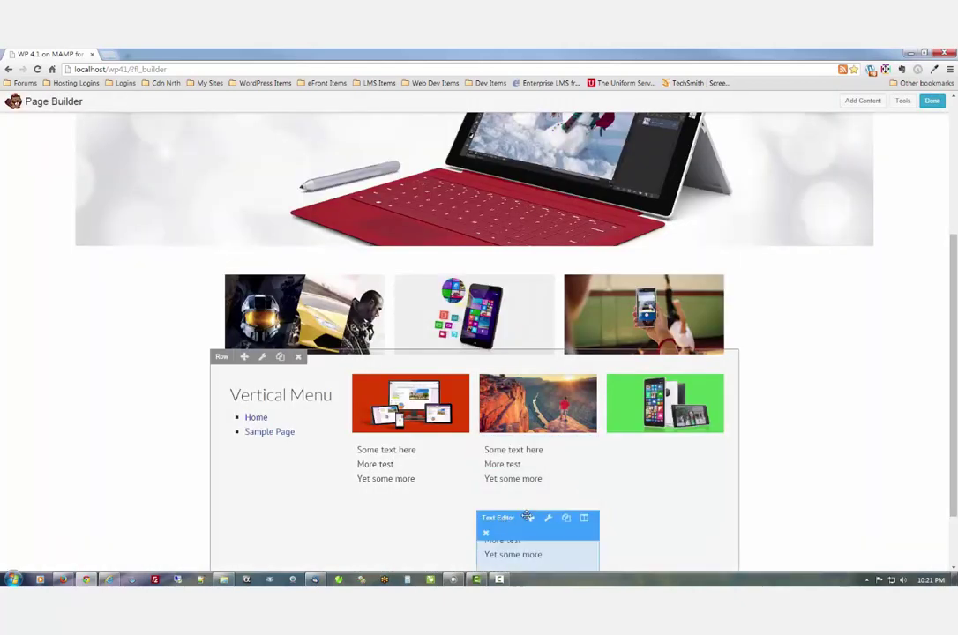
pyautogui.moveTo(530, 518); pyautogui.dragTo(629, 460)
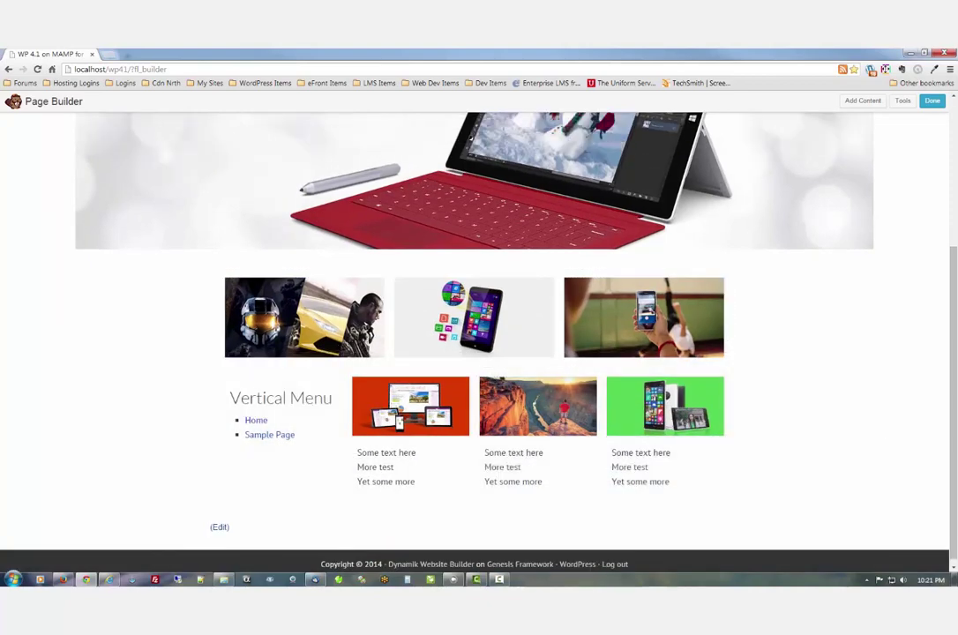
# Step: Publish the page changes and review the live home page down to the footer in Firefox
pyautogui.click(932, 102)
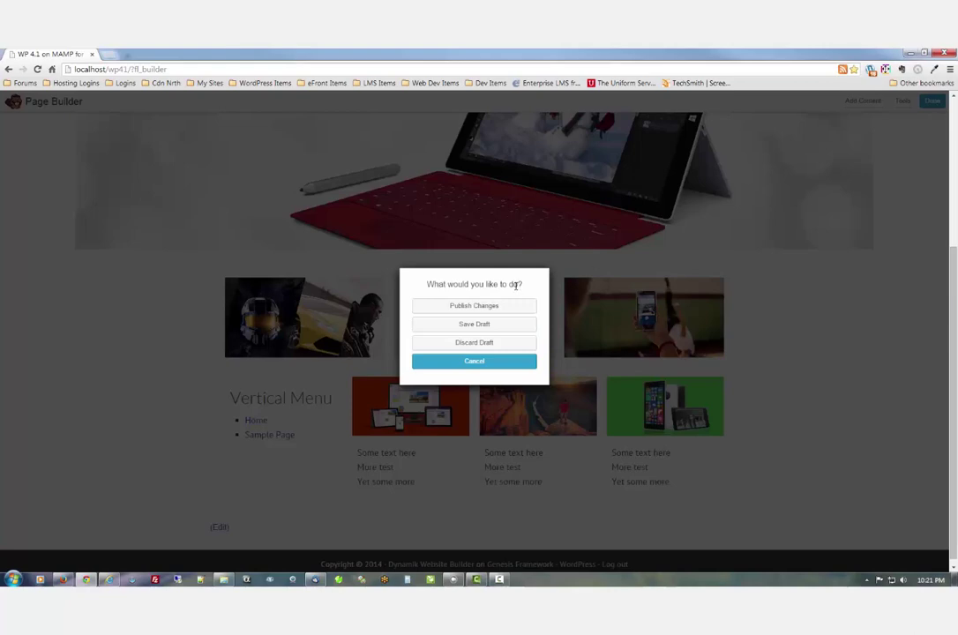
pyautogui.click(442, 306)
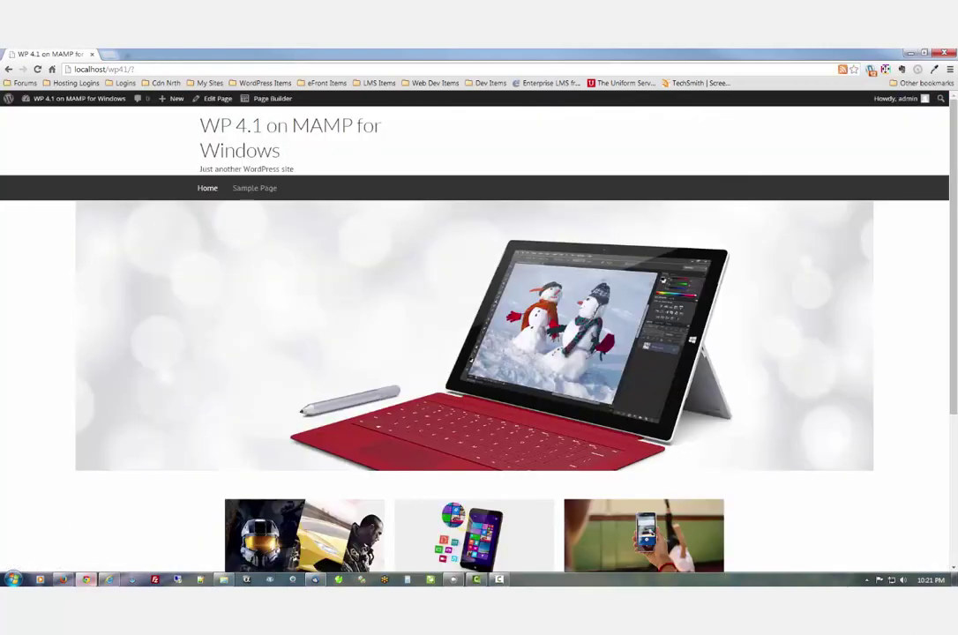
pyautogui.click(64, 580)
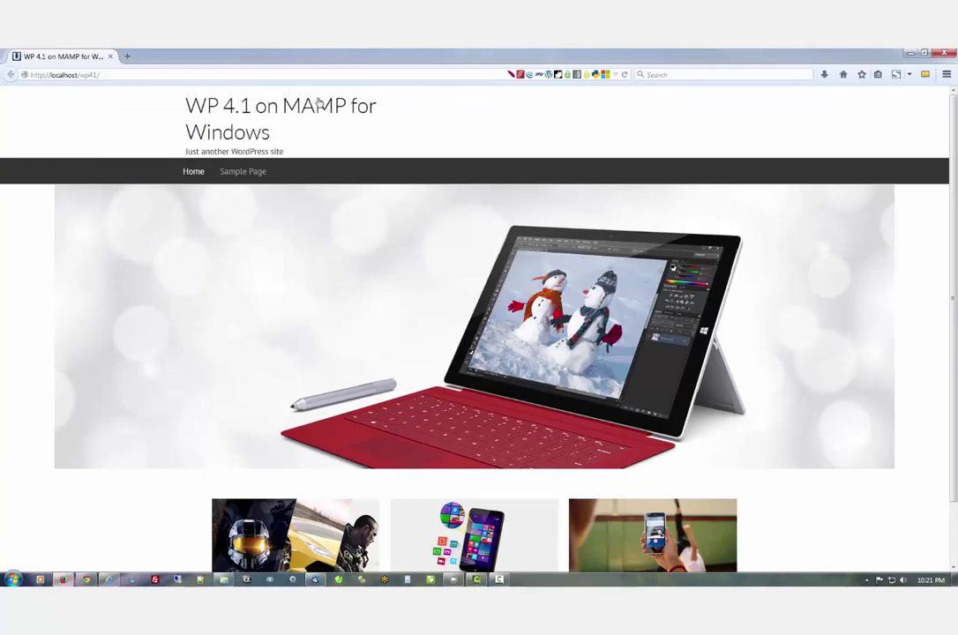
pyautogui.scroll(-3, 184, 282)
pyautogui.scroll(-3, 184, 282)
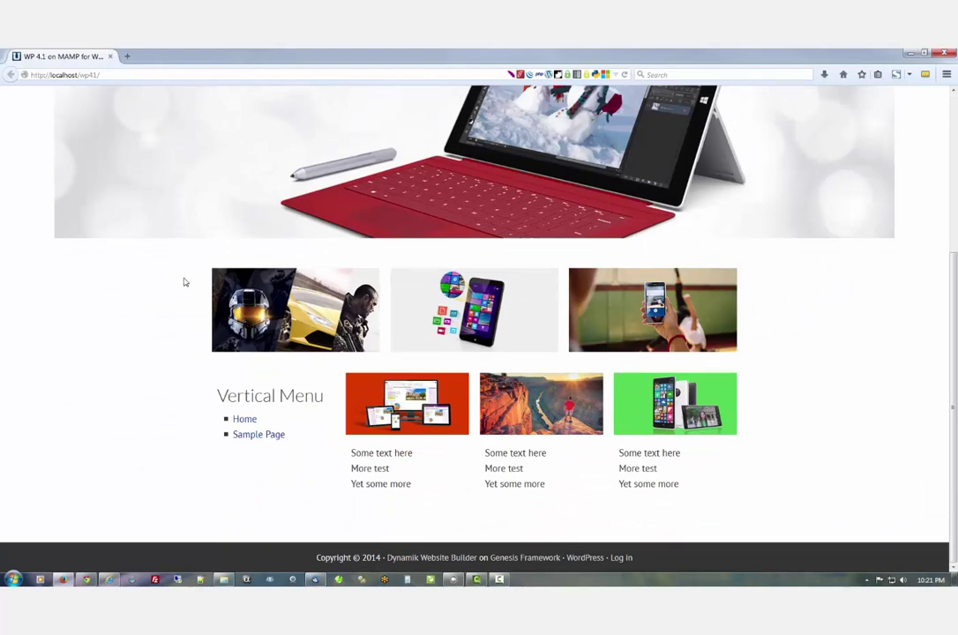
pyautogui.scroll(5, 185, 282)
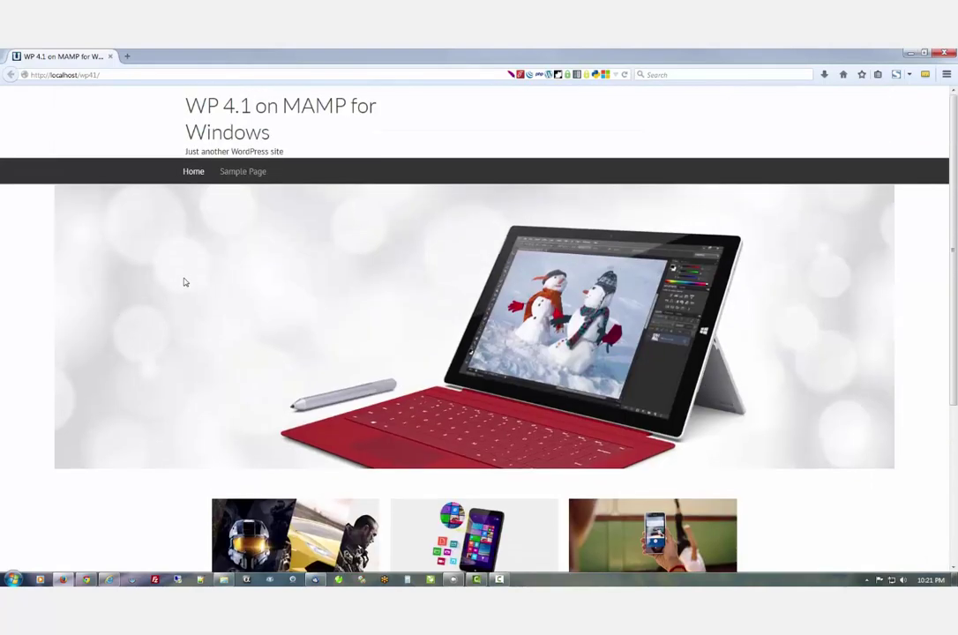
# Step: Switch back to Chrome, reopen the home page in Page Builder and duplicate the four-column Vertical Menu row
pyautogui.click(86, 580)
pyautogui.scroll(-3, 303, 417)
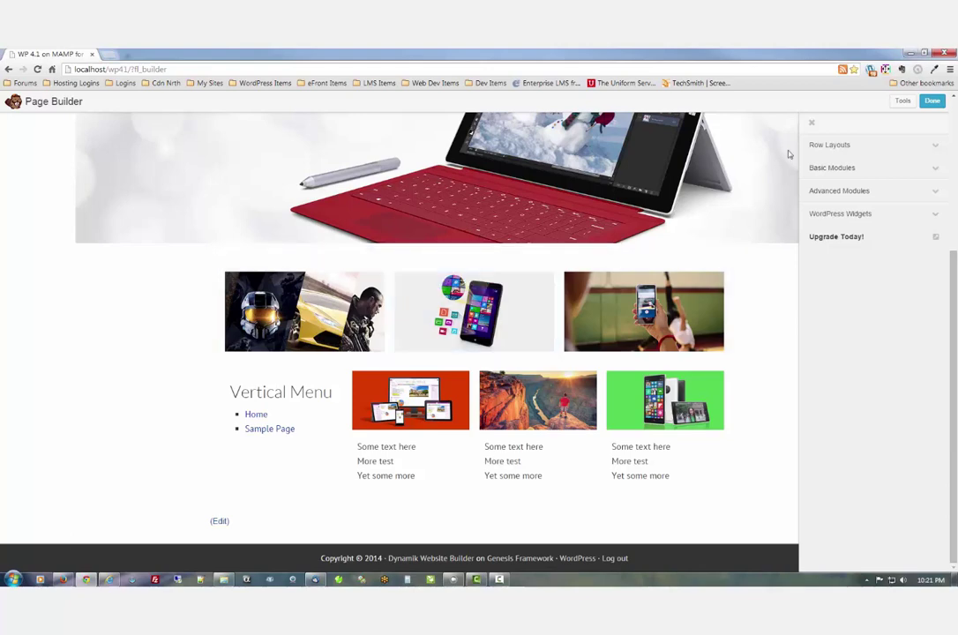
pyautogui.click(845, 144)
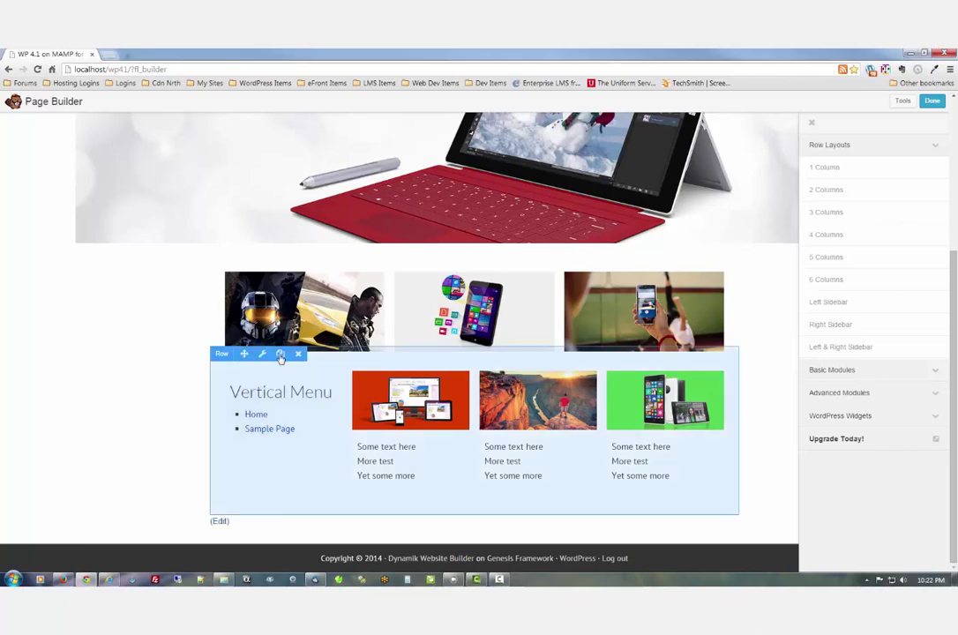
pyautogui.click(281, 356)
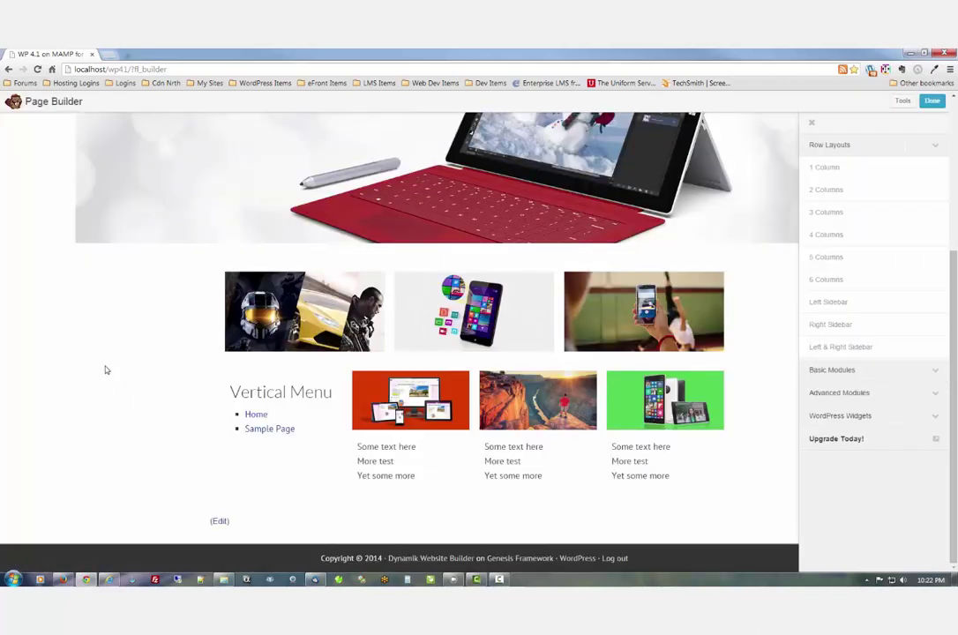
pyautogui.scroll(-2, 108, 364)
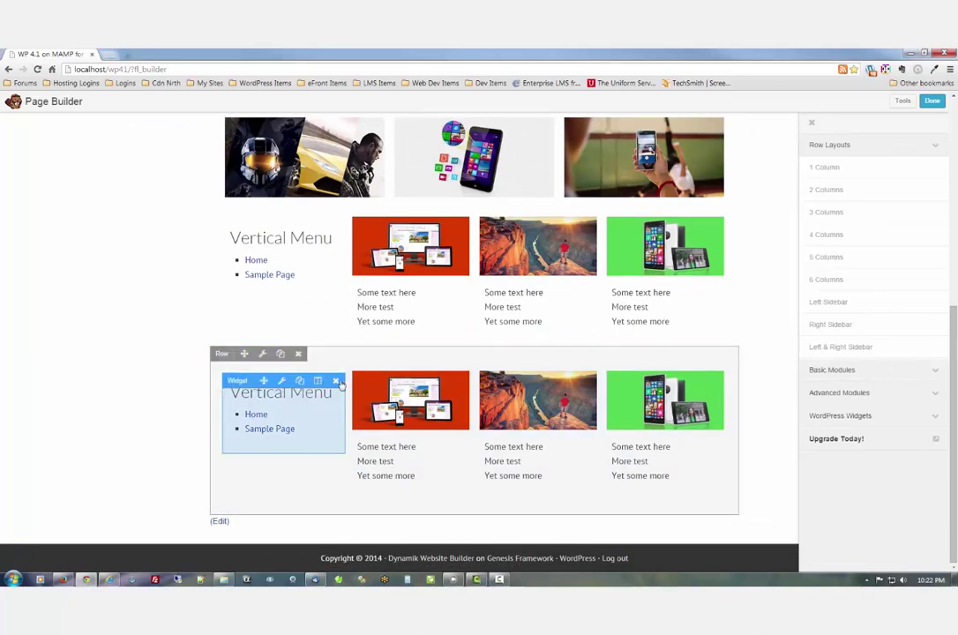
# Step: Delete the Vertical Menu widget and the red devices photo from the duplicated row
pyautogui.click(336, 382)
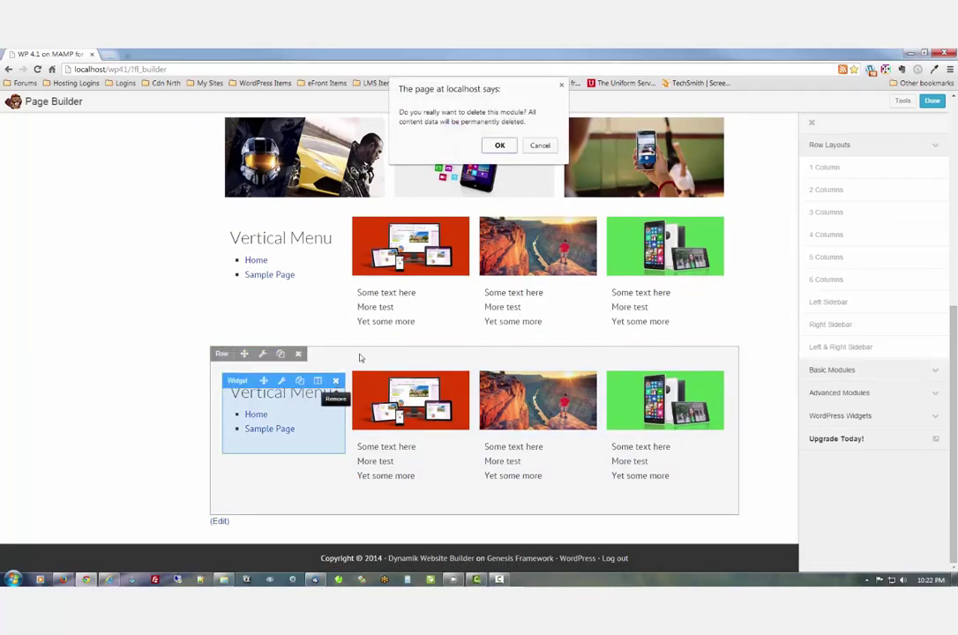
pyautogui.click(498, 147)
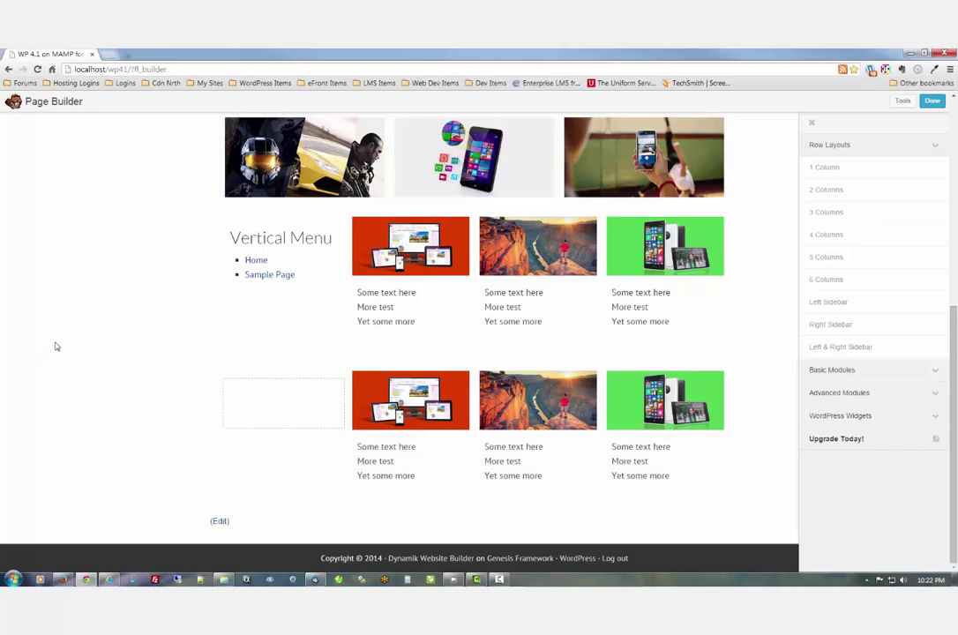
pyautogui.moveTo(397, 381)
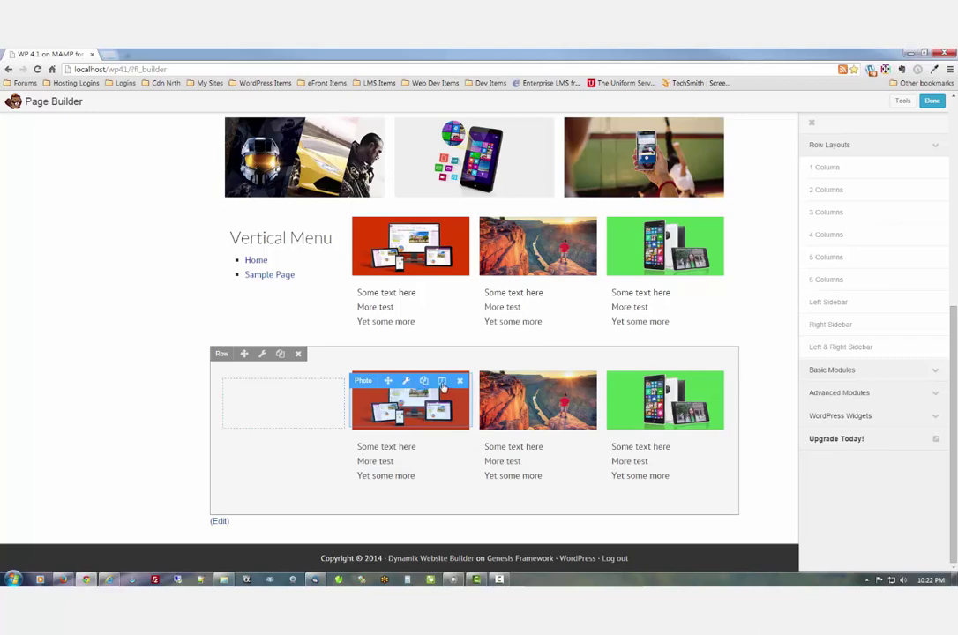
pyautogui.click(459, 382)
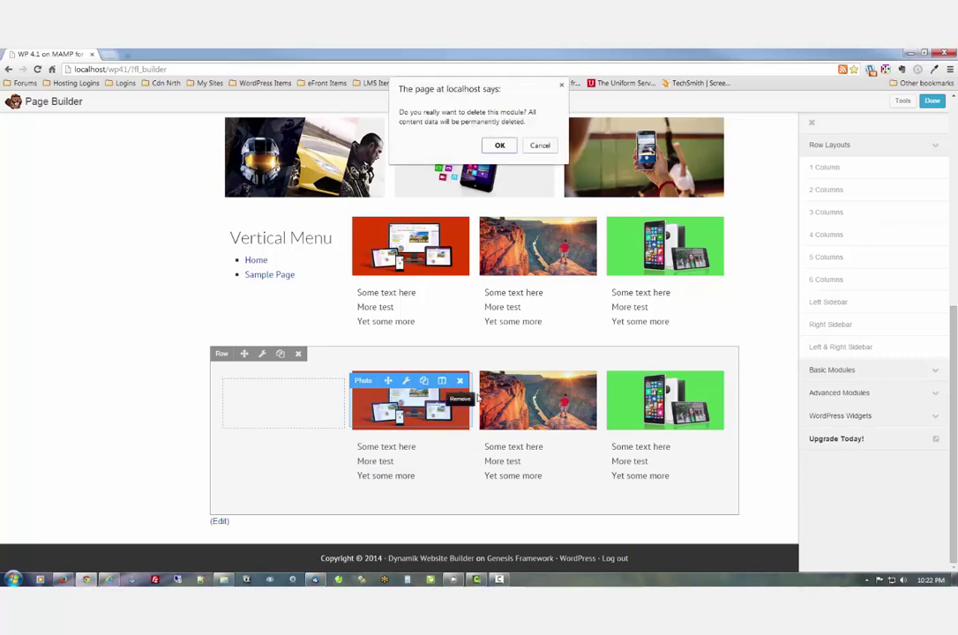
pyautogui.click(499, 145)
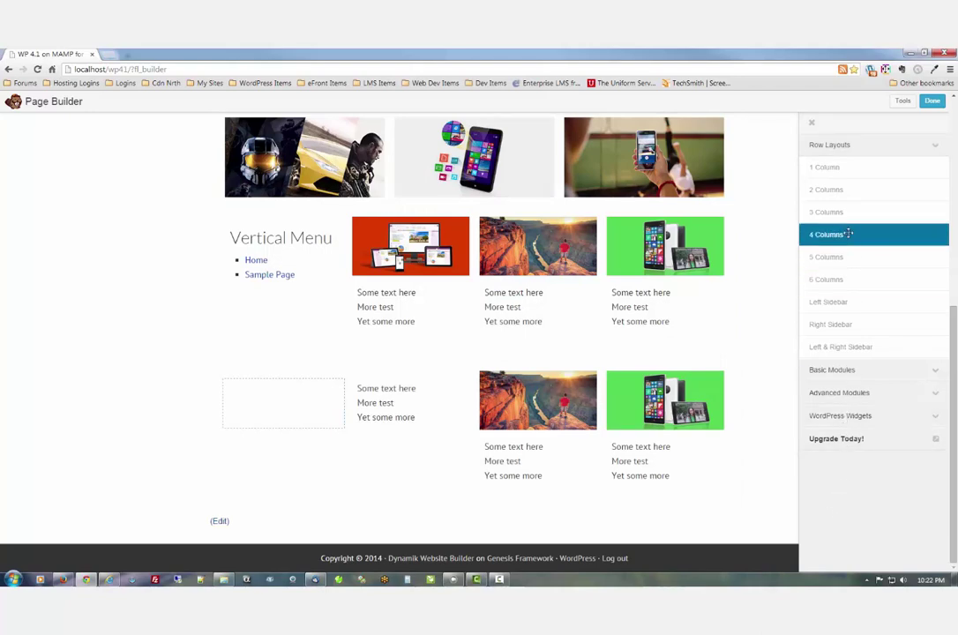
# Step: Add a WordPress Text widget titled "Column One" above the text in the duplicated row's second column and save it
pyautogui.click(872, 418)
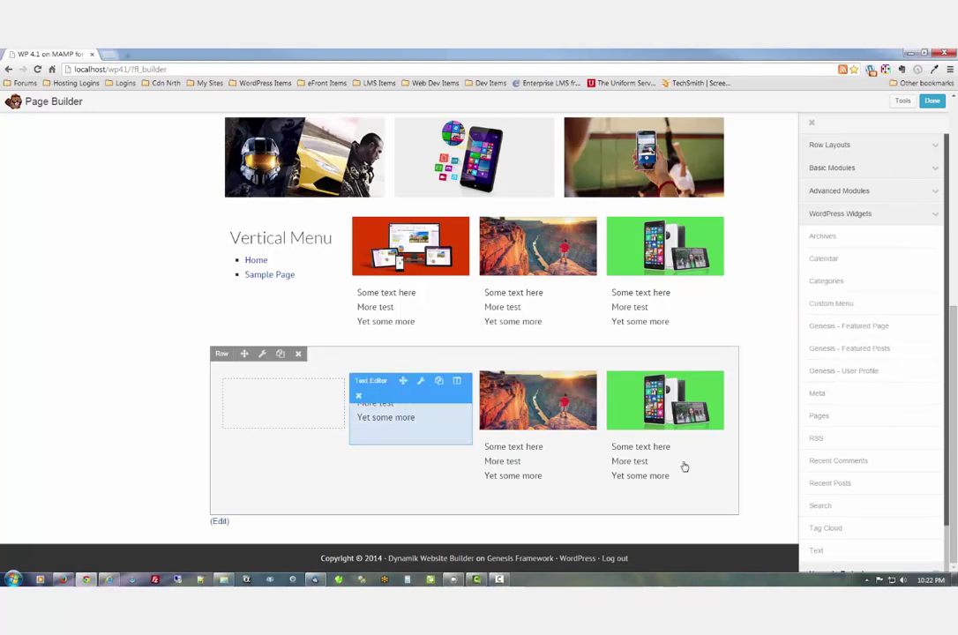
pyautogui.moveTo(820, 549); pyautogui.dragTo(388, 425)
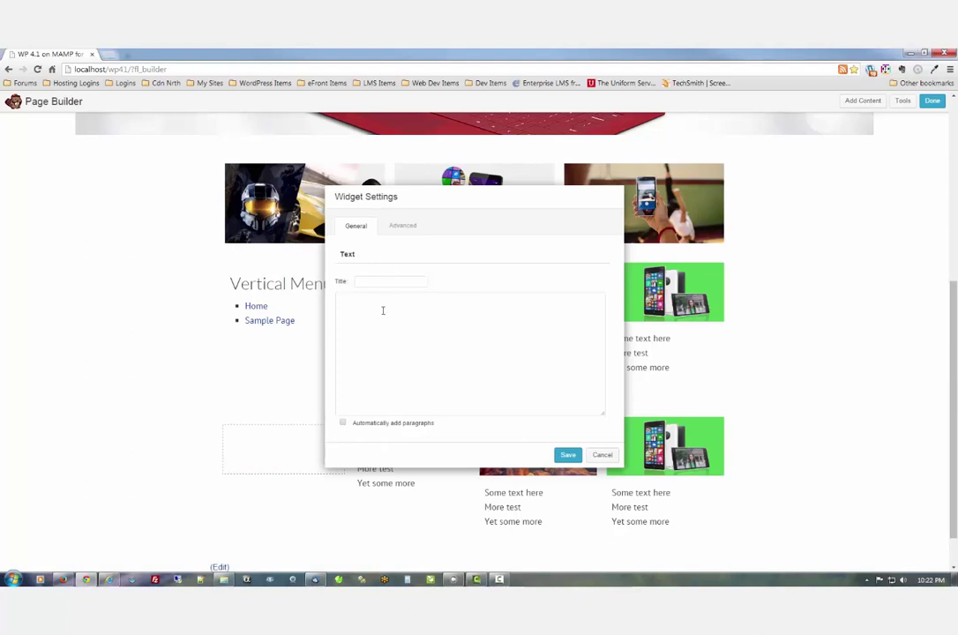
pyautogui.click(399, 320)
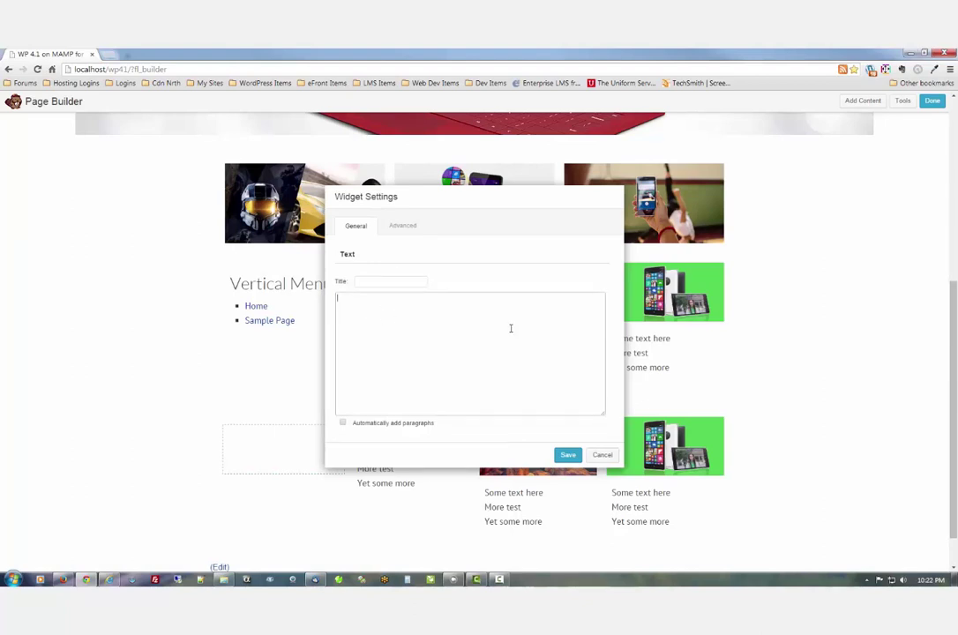
pyautogui.moveTo(491, 188); pyautogui.dragTo(625, 188)
pyautogui.click(525, 277)
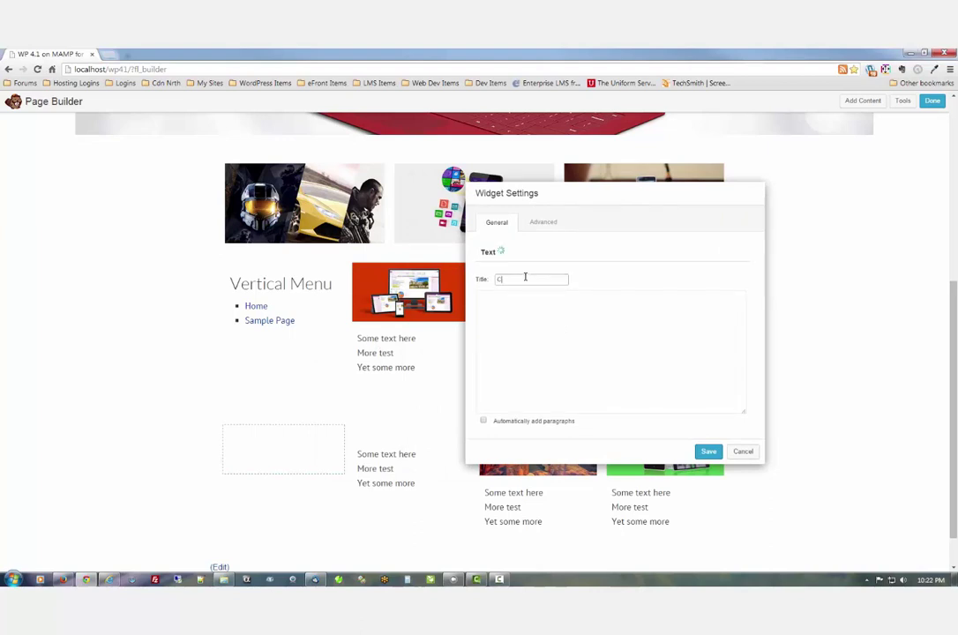
pyautogui.write('Column One')
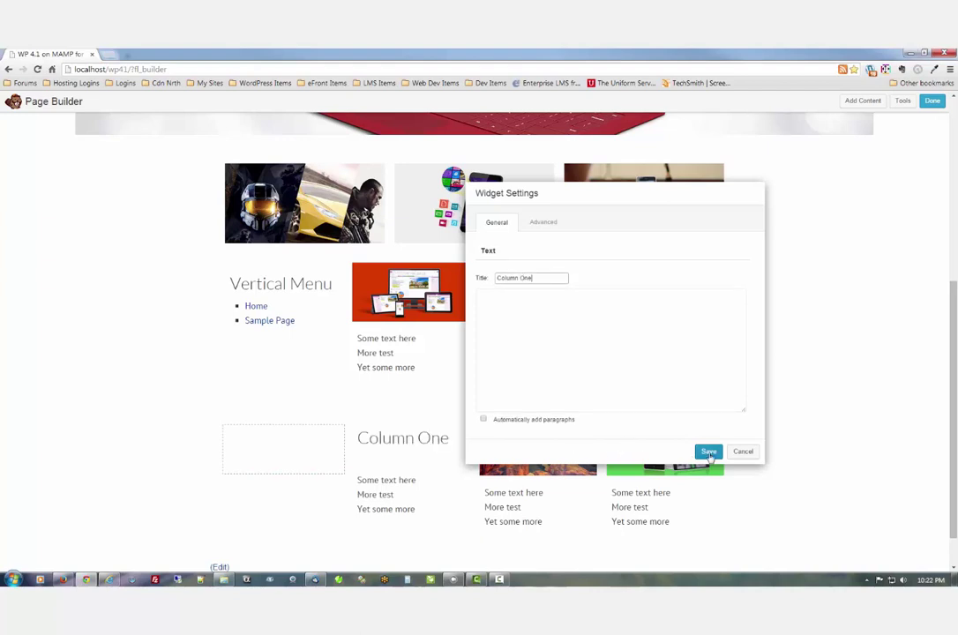
pyautogui.click(708, 452)
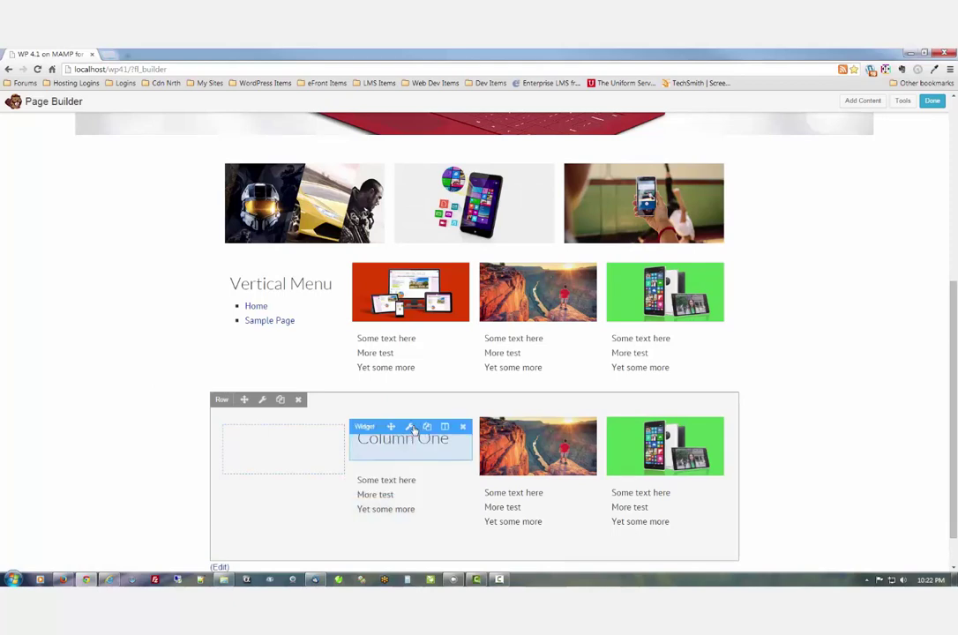
# Step: Set the "Column One" widget's margins to 0 px bottom, 10 px left and 10 px right, and save it
pyautogui.click(411, 428)
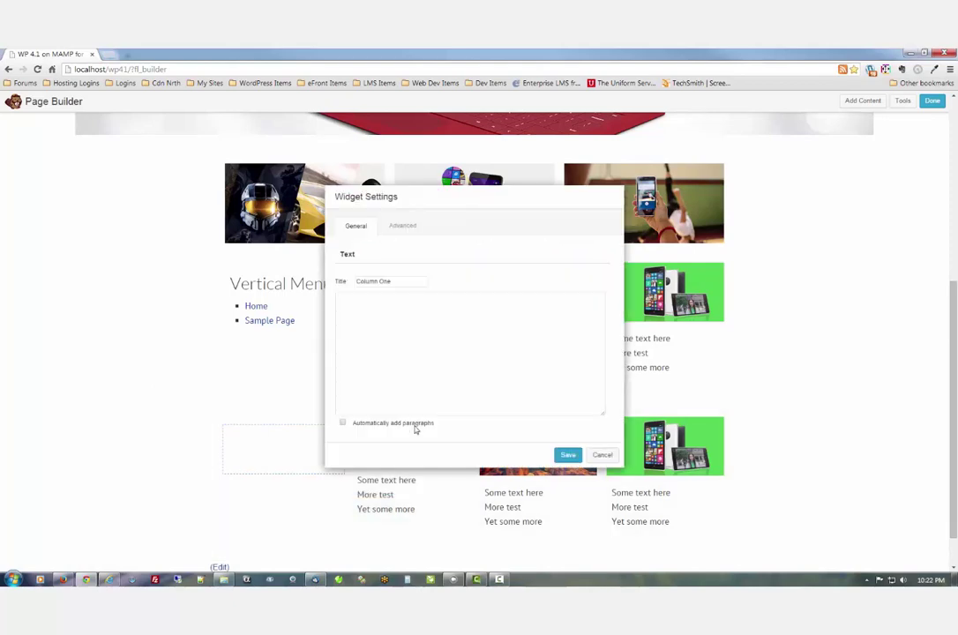
pyautogui.click(395, 224)
pyautogui.click(459, 367)
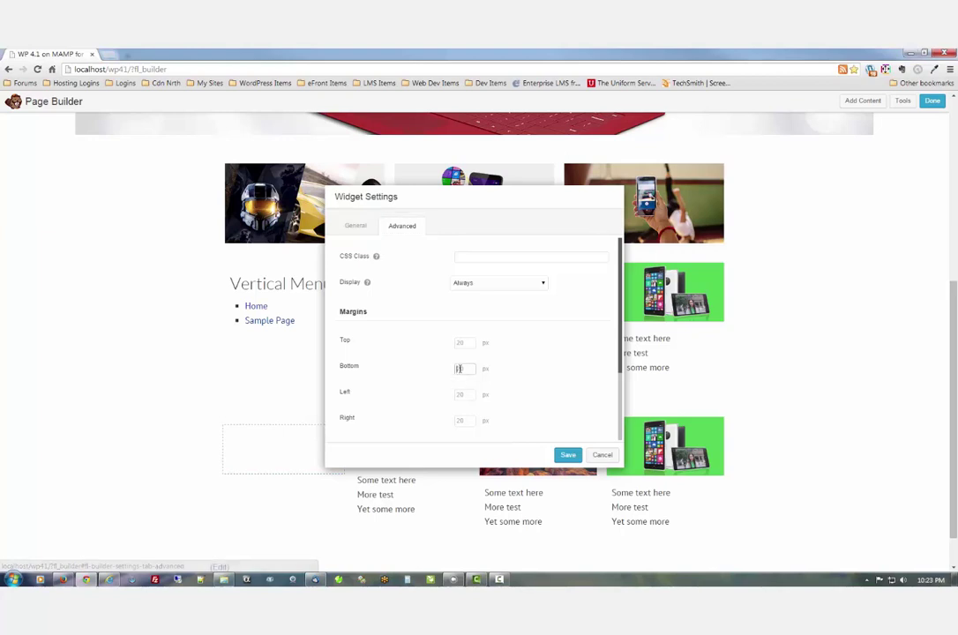
pyautogui.write('0')
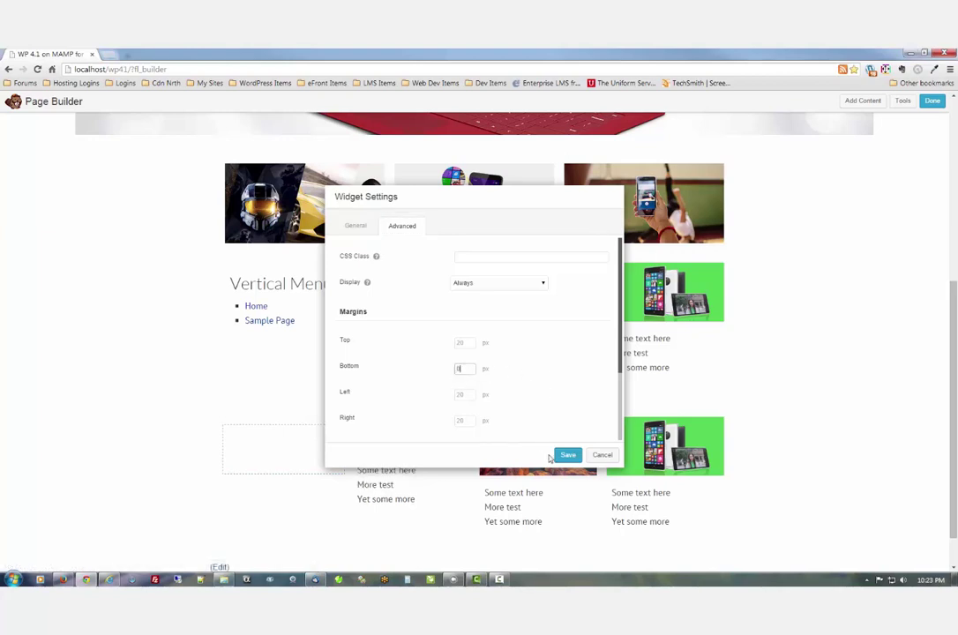
pyautogui.click(466, 394)
pyautogui.write('10')
pyautogui.click(466, 419)
pyautogui.write('10')
pyautogui.click(568, 454)
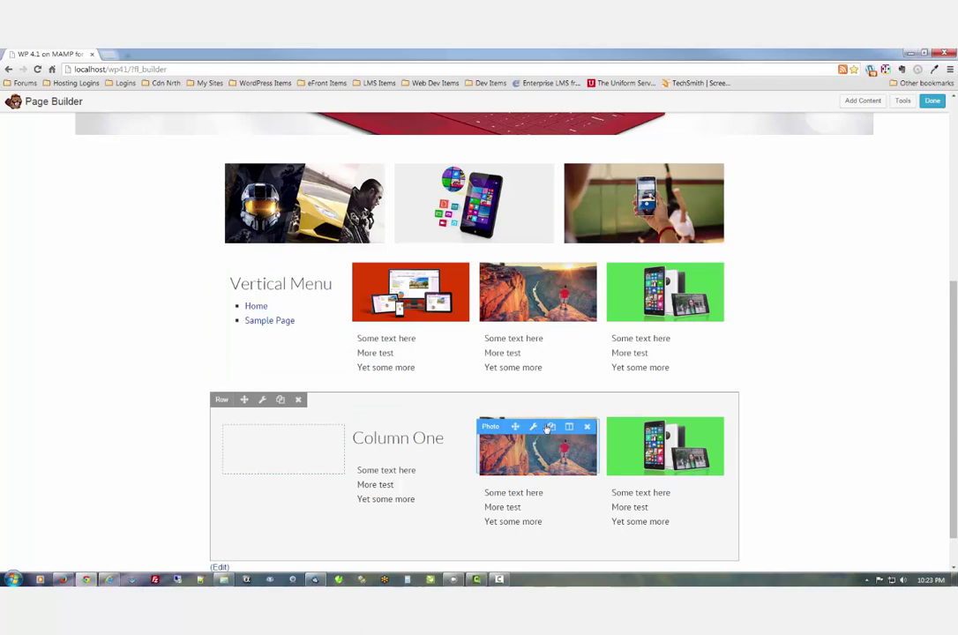
# Step: Delete the canyon photo and the green-background phones photo from the duplicated row
pyautogui.click(587, 427)
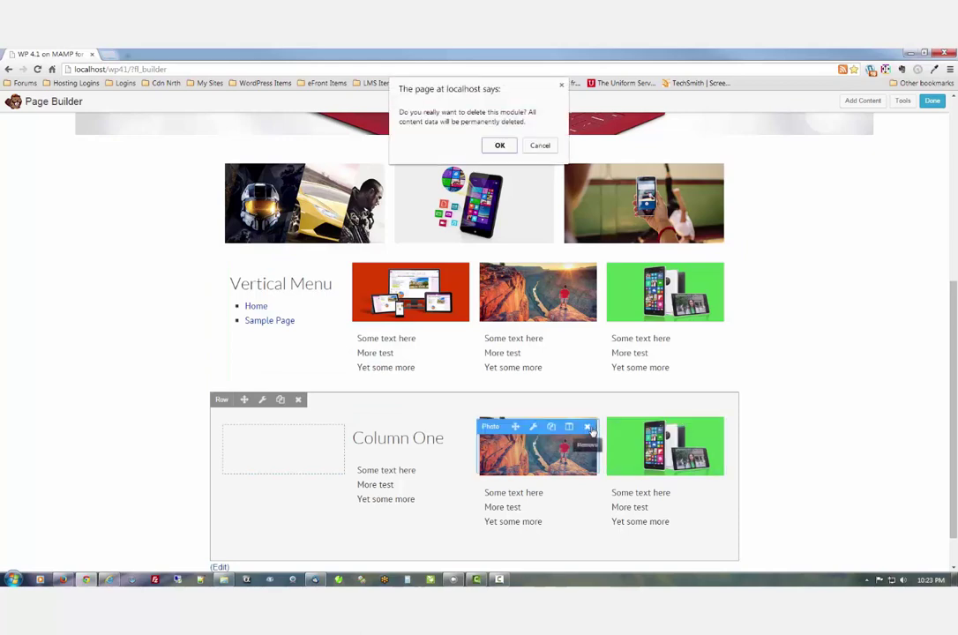
pyautogui.click(496, 145)
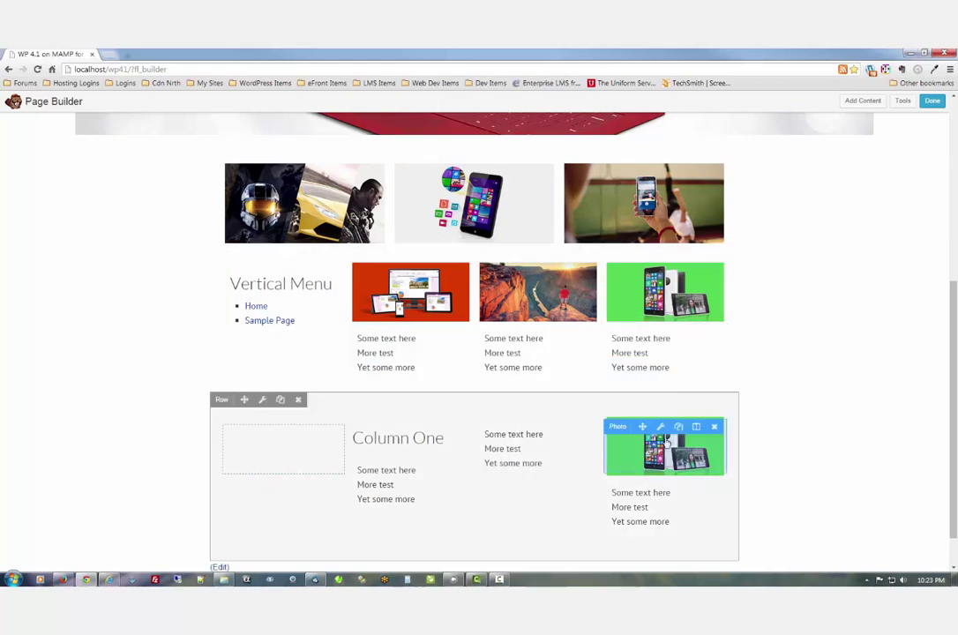
pyautogui.click(714, 425)
pyautogui.click(496, 145)
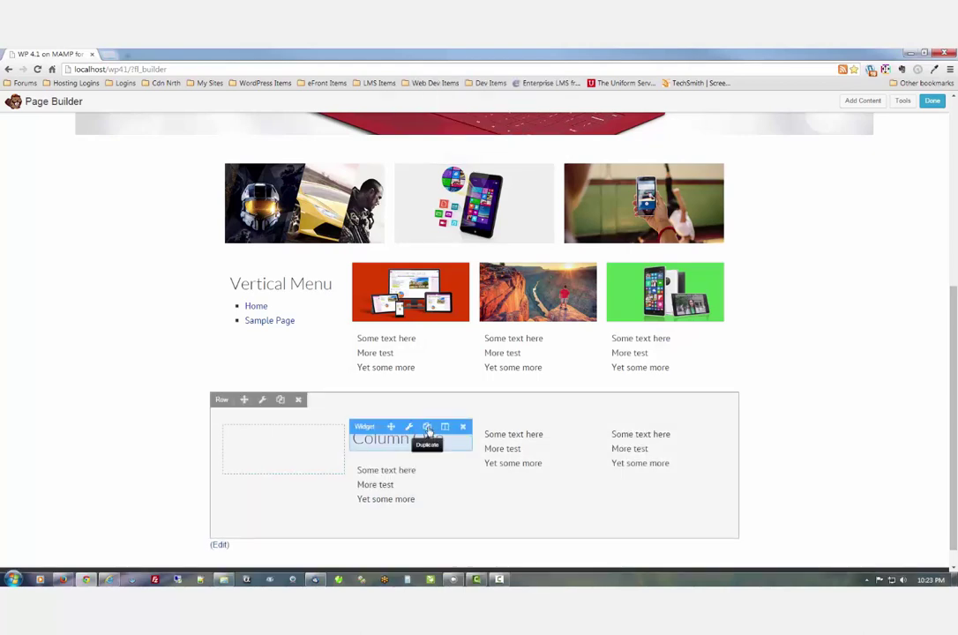
# Step: Duplicate the "Column One" widget and place the copy above the text in the duplicated row's third column
pyautogui.click(427, 426)
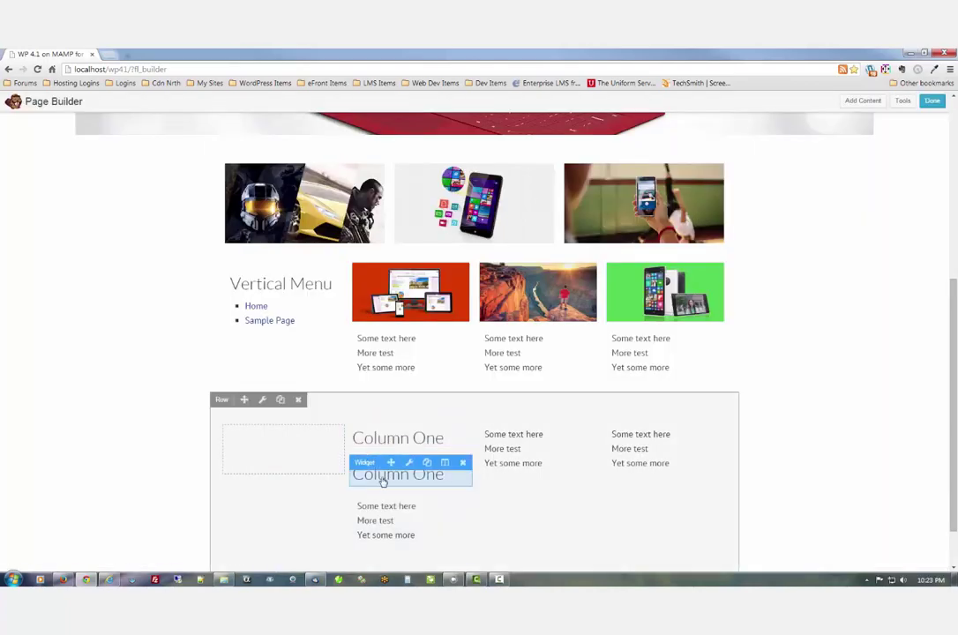
pyautogui.moveTo(391, 461); pyautogui.dragTo(498, 428)
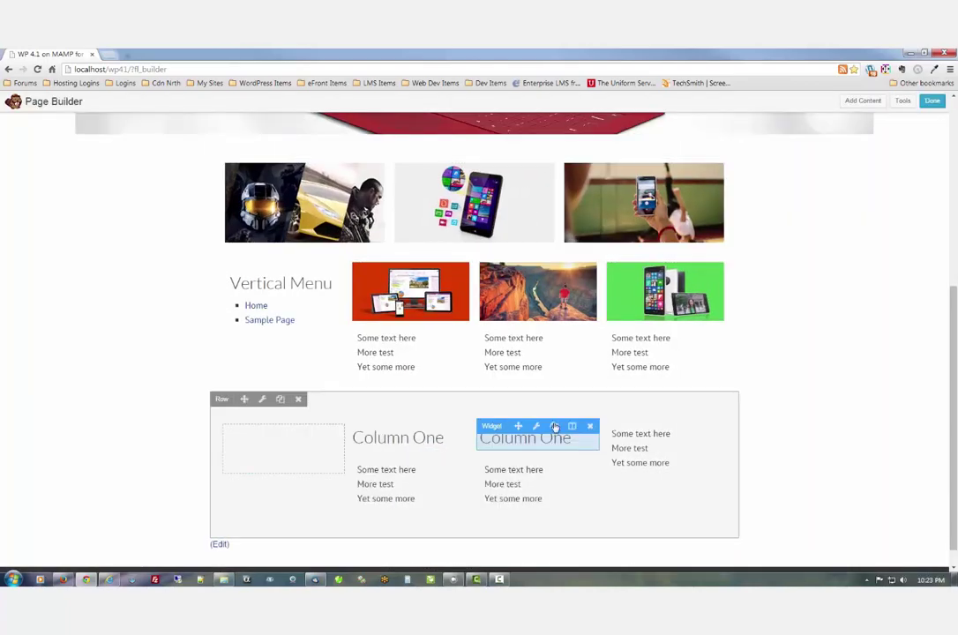
# Step: Duplicate the third column's "Column One" widget above the fourth column's text, then retitle the third column's widget "Column Two" and save it
pyautogui.click(555, 427)
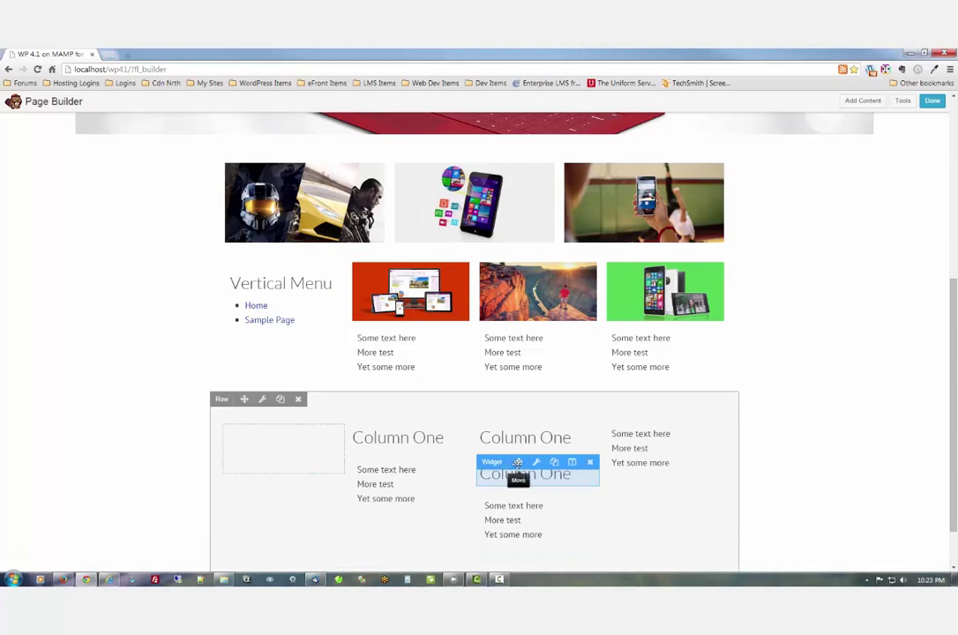
pyautogui.moveTo(518, 462); pyautogui.dragTo(619, 432)
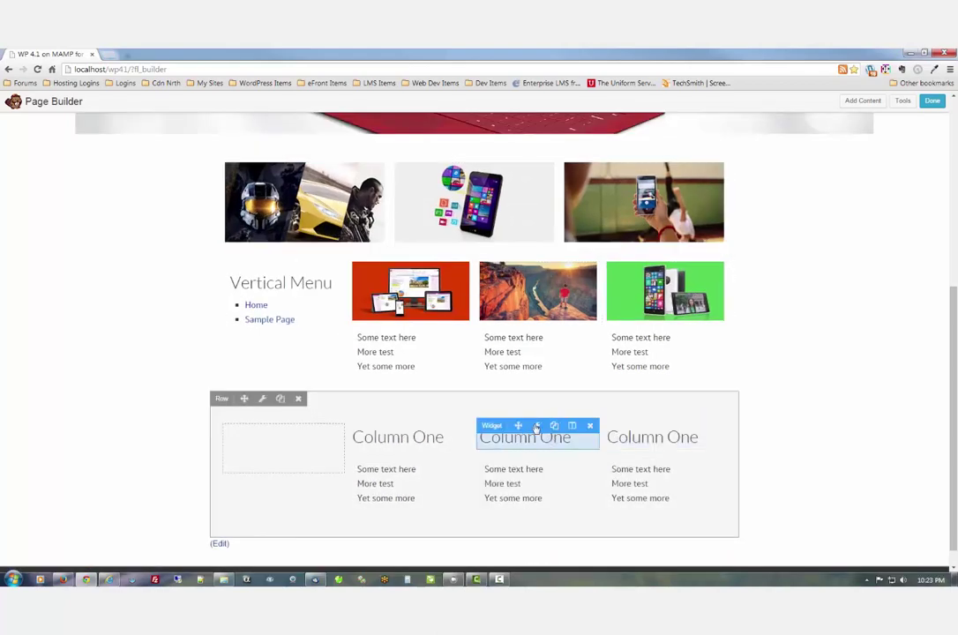
pyautogui.moveTo(379, 280); pyautogui.dragTo(448, 286)
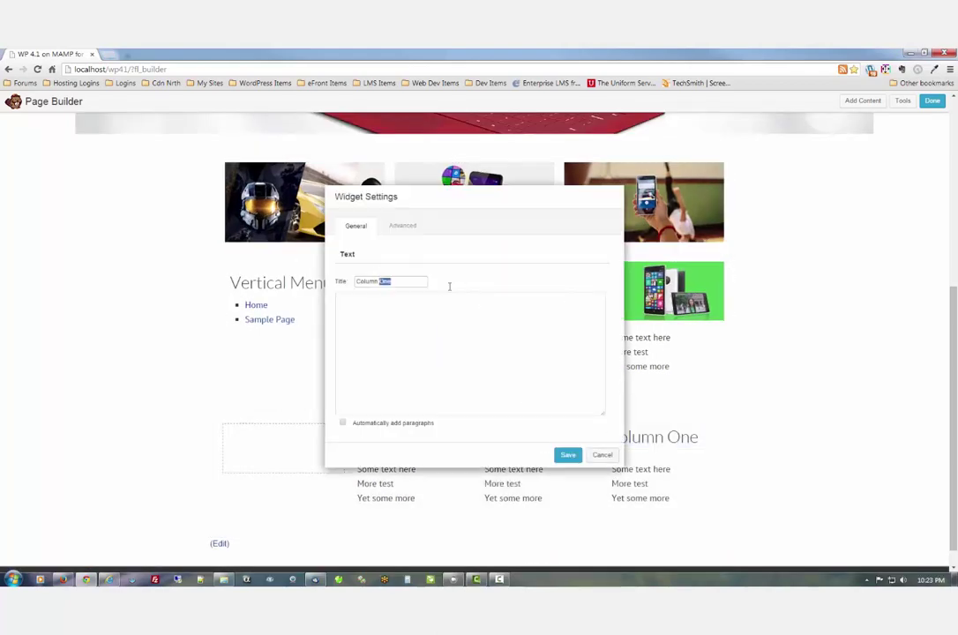
pyautogui.write('Two')
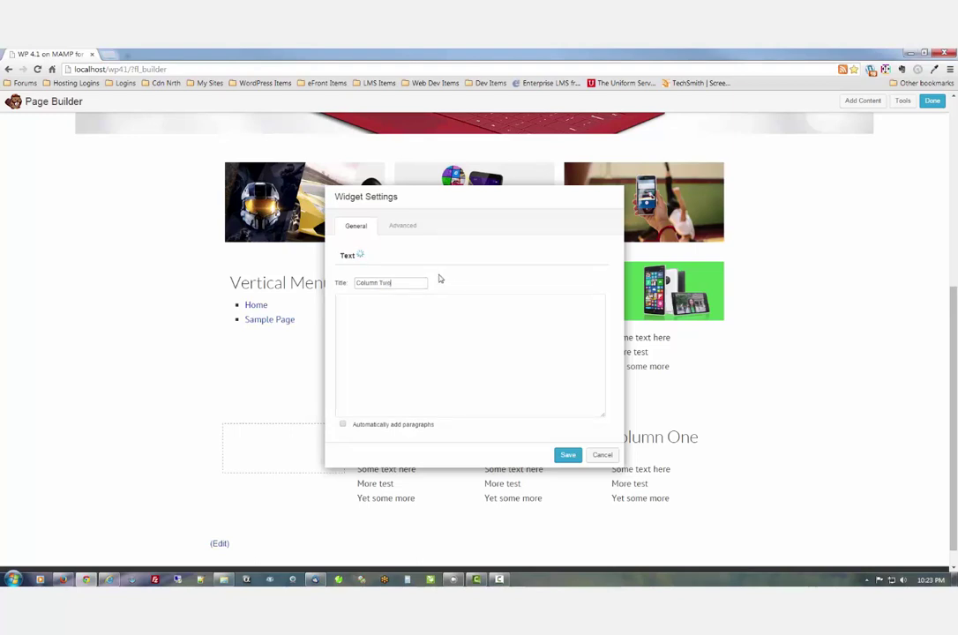
pyautogui.click(566, 454)
# Step: Change the title of the fourth column's text widget to "Column Three" and save it
pyautogui.click(641, 440)
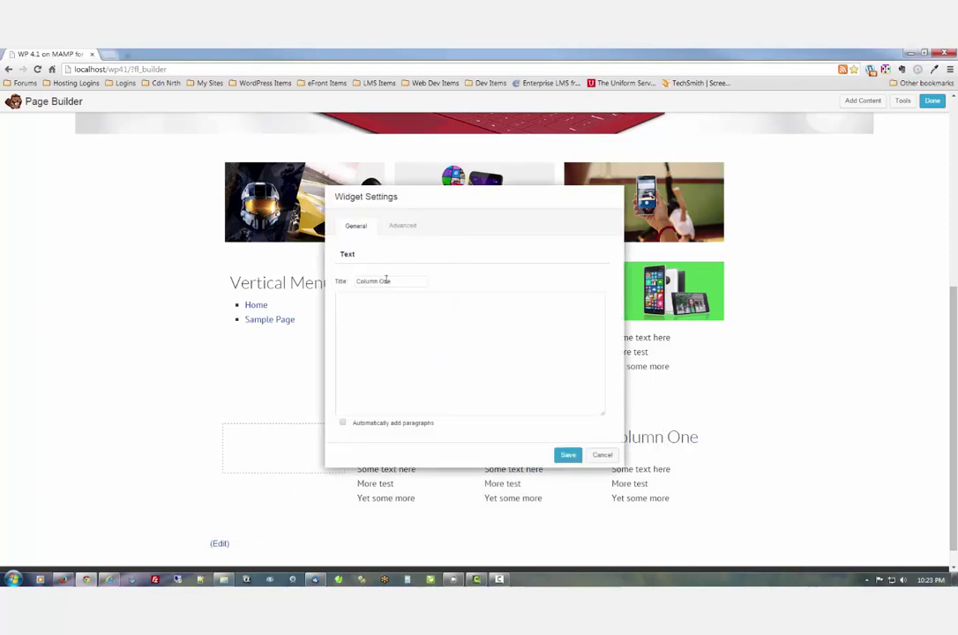
pyautogui.doubleClick(388, 281)
pyautogui.write('Three')
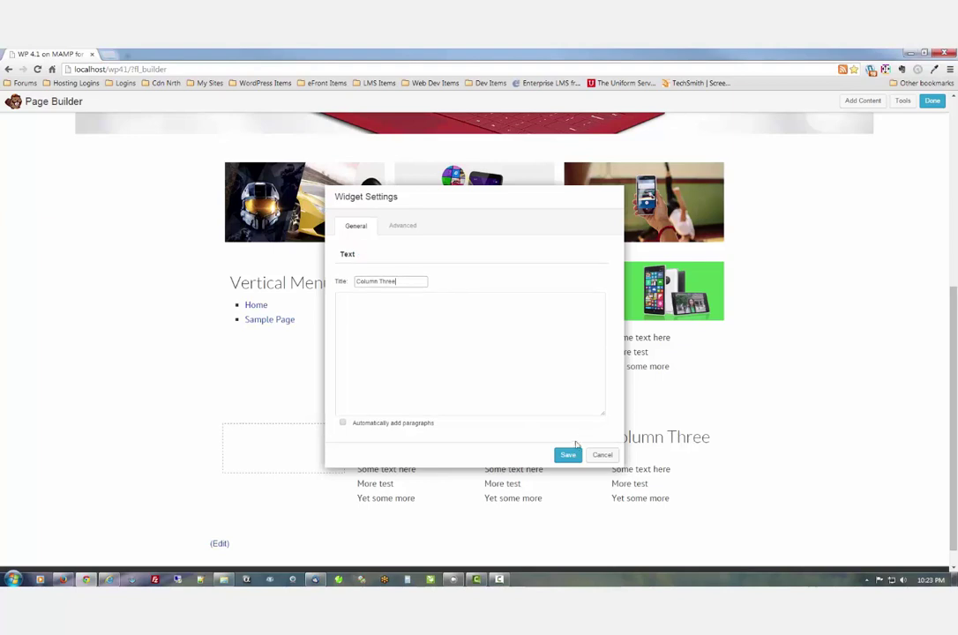
pyautogui.click(567, 454)
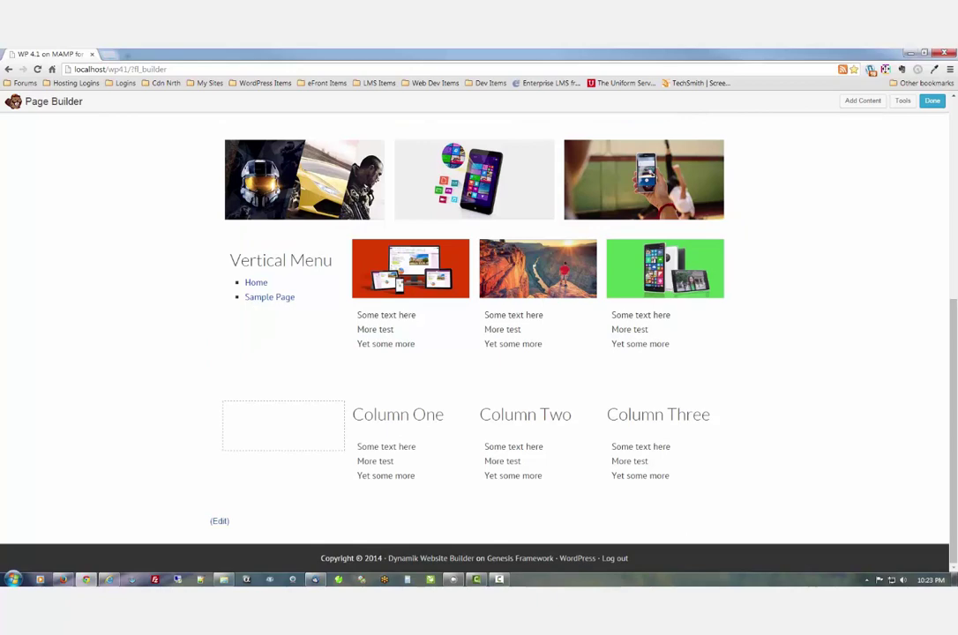
# Step: Finish editing the Home page in Page Builder and publish the layout changes
pyautogui.scroll(5, 26, 267)
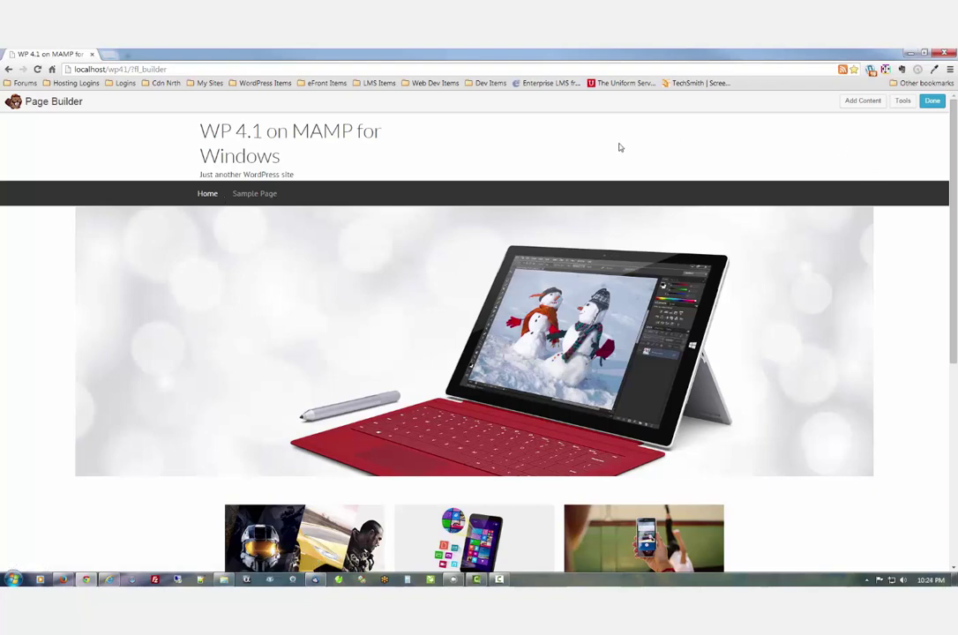
pyautogui.click(929, 102)
pyautogui.click(464, 307)
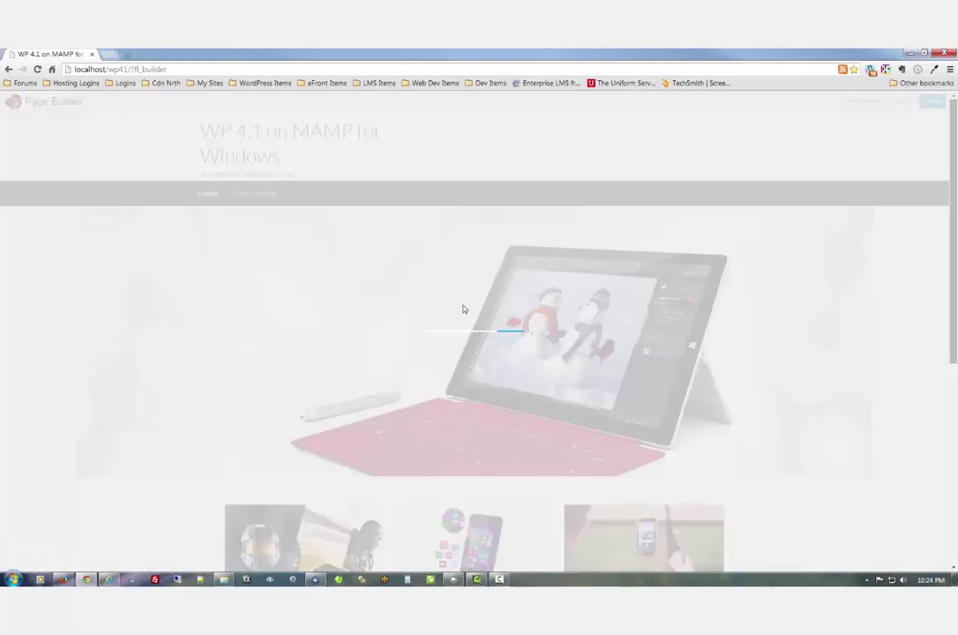
# Step: Switch to Firefox and review the reloaded Home page from the header image down to the three titled text columns
pyautogui.click(61, 579)
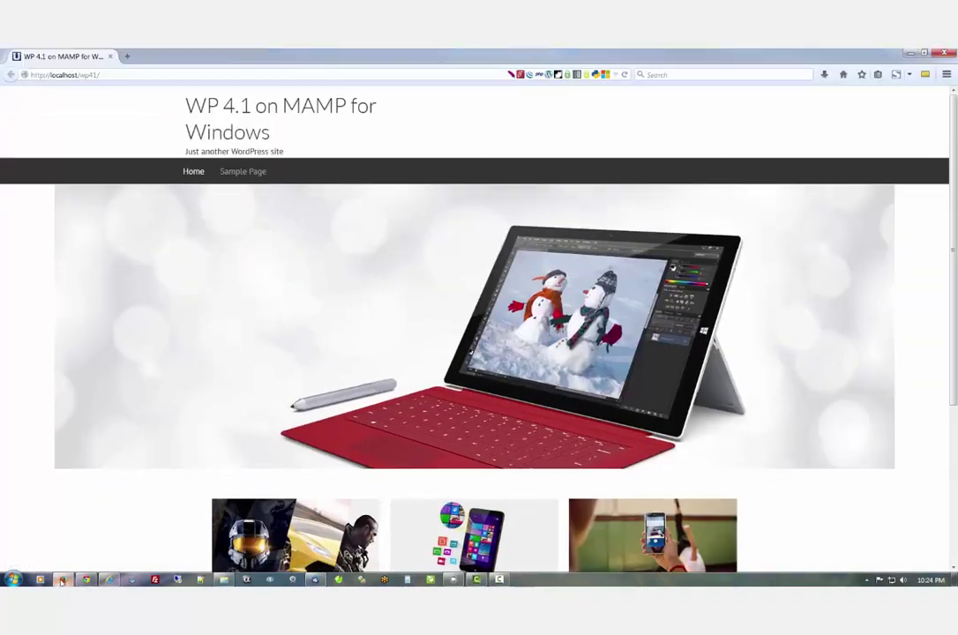
pyautogui.click(186, 92)
pyautogui.scroll(-5, 64, 235)
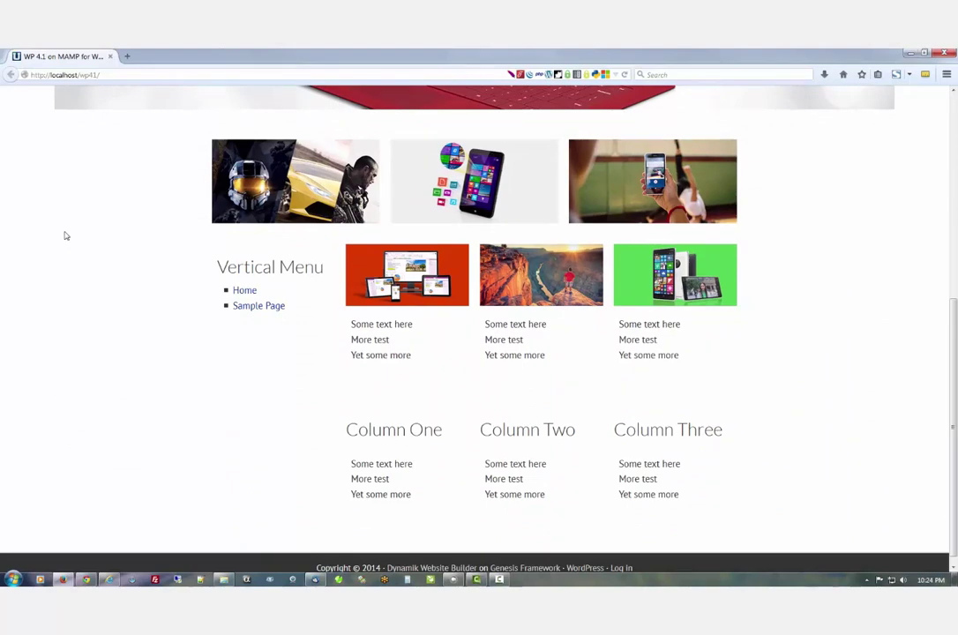
pyautogui.scroll(-1, 65, 235)
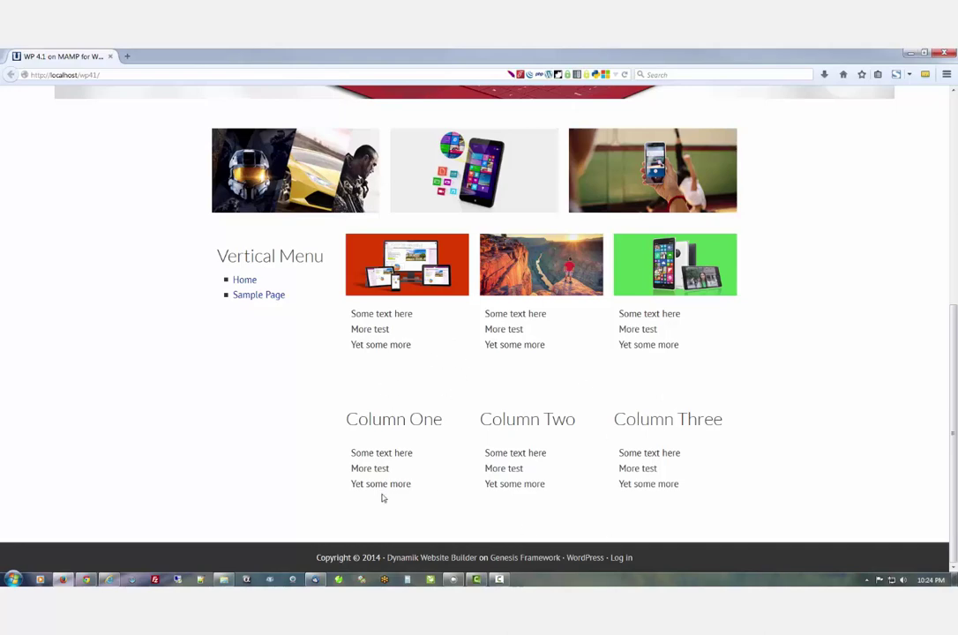
pyautogui.scroll(5, 758, 450)
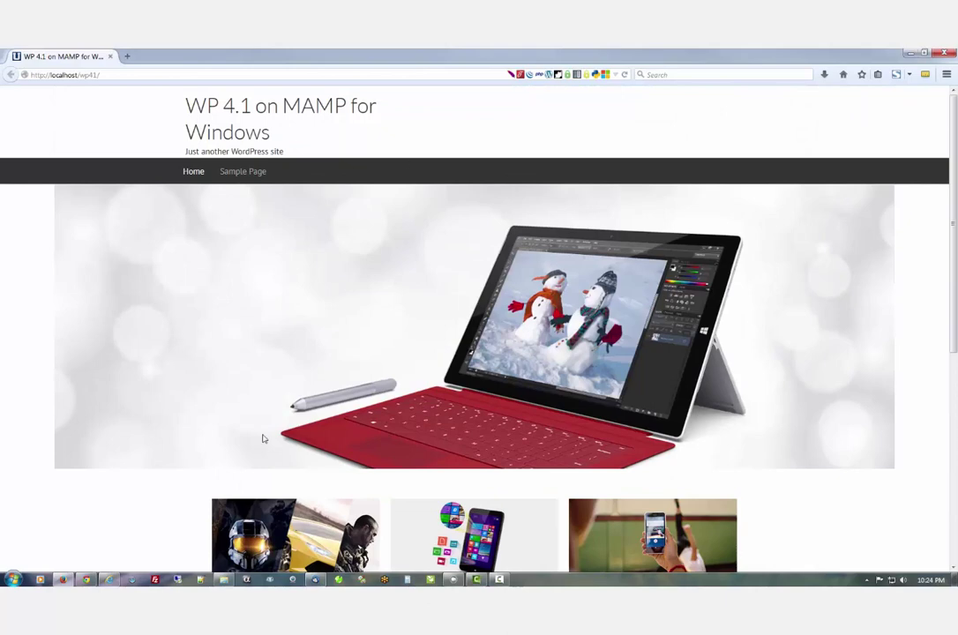
# Step: Switch back to Chrome and open the EZ widget area settings of the Dynamik Design options from the WordPress dashboard
pyautogui.click(86, 579)
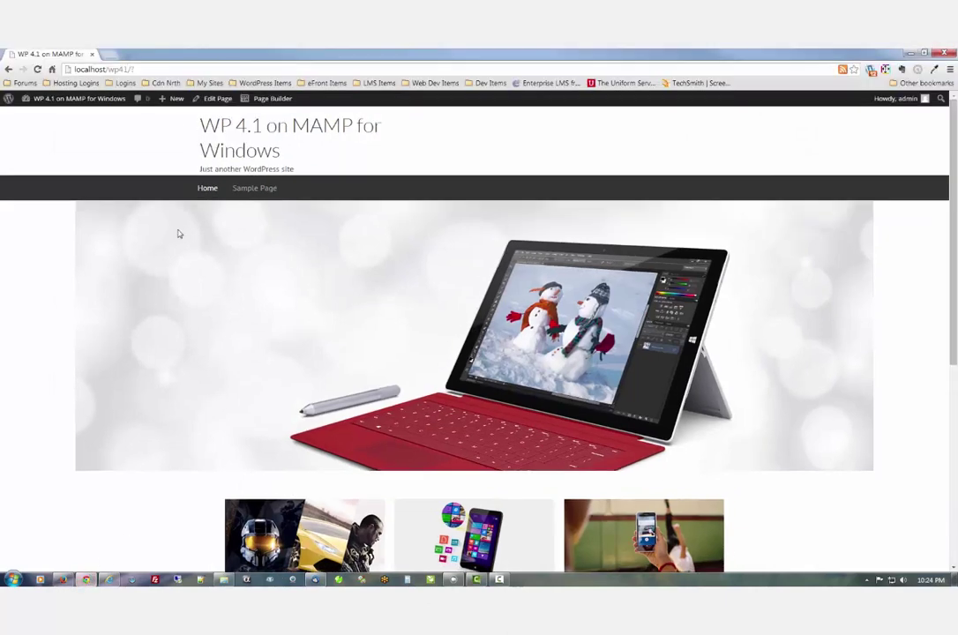
pyautogui.moveTo(22, 100)
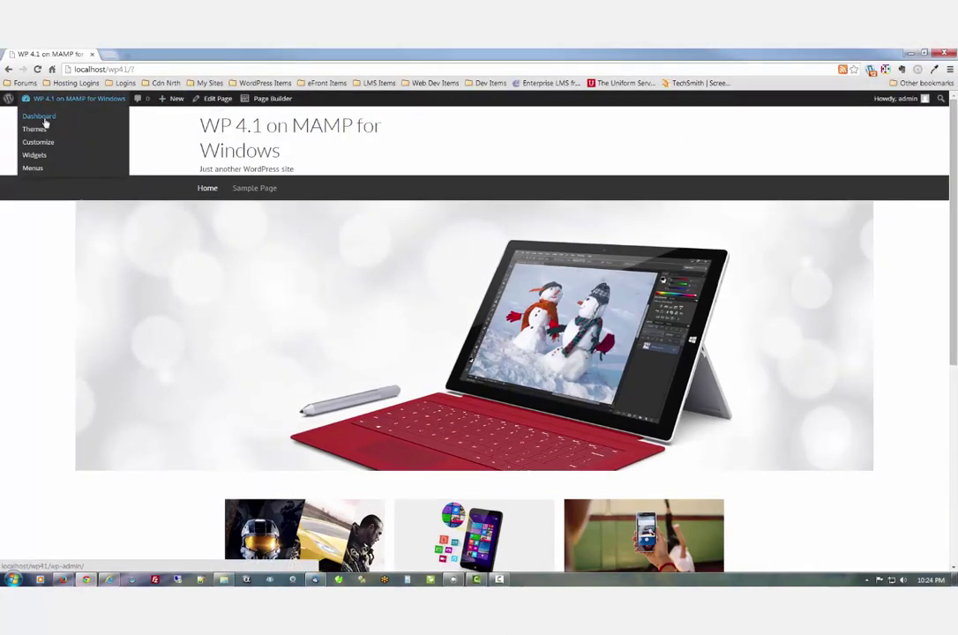
pyautogui.click(42, 118)
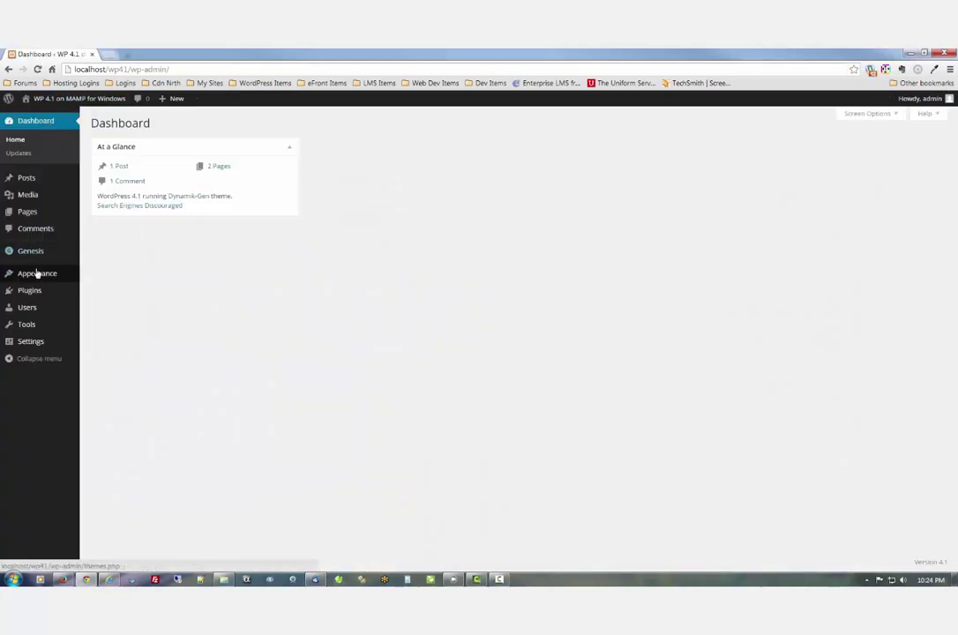
pyautogui.moveTo(37, 254)
pyautogui.click(120, 306)
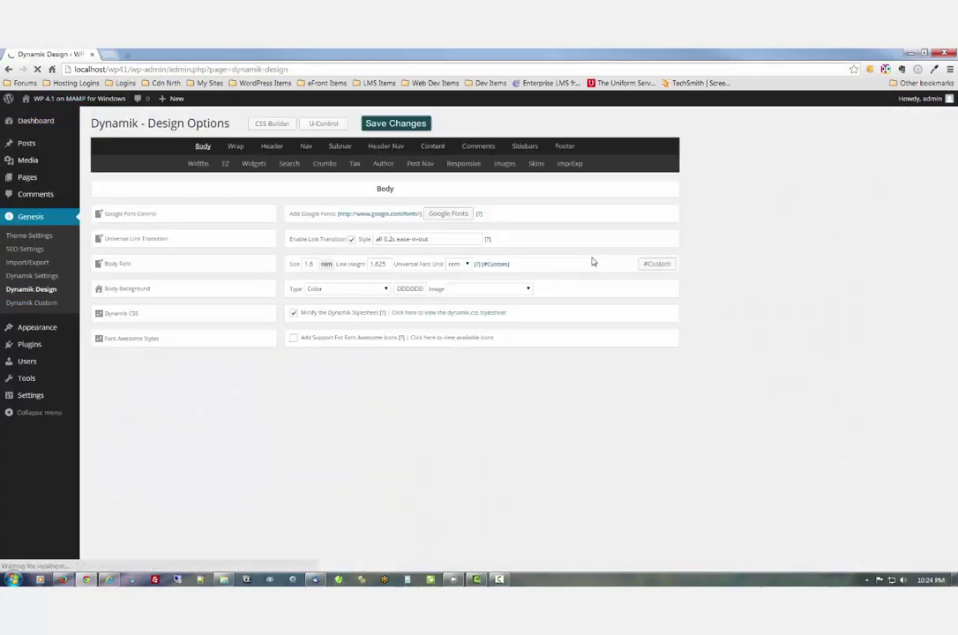
pyautogui.click(225, 164)
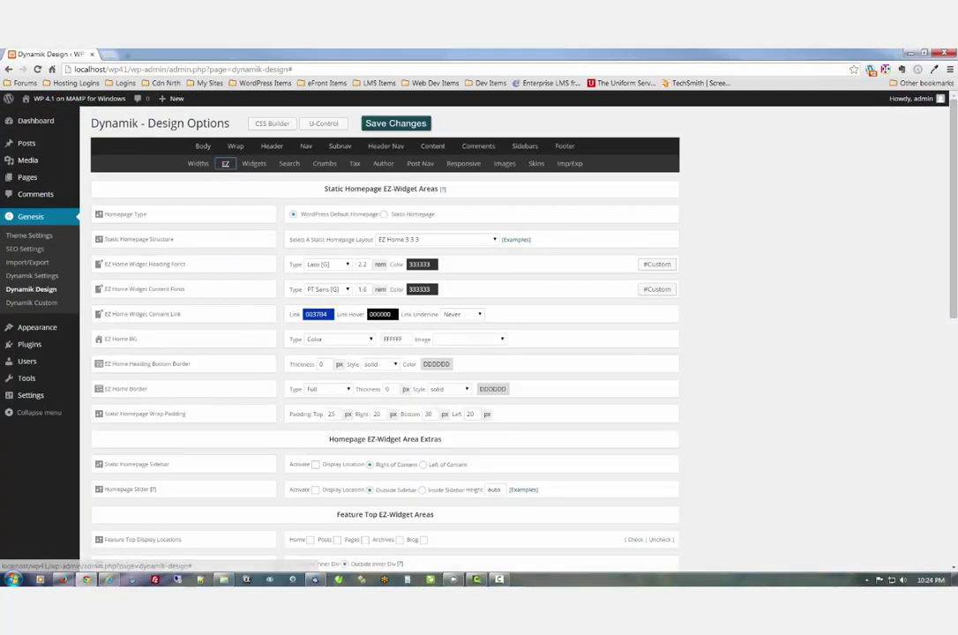
# Step: Enable the Fat Footer on Home, set its structure to the EZ Fat Footer 4 layout, and save the design options
pyautogui.scroll(-15, 947, 254)
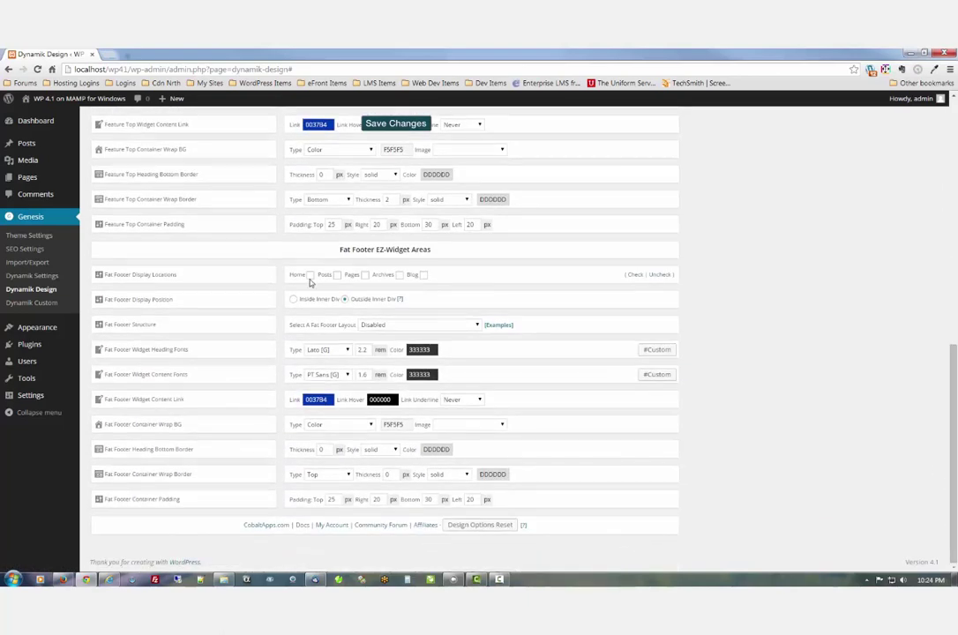
pyautogui.click(310, 275)
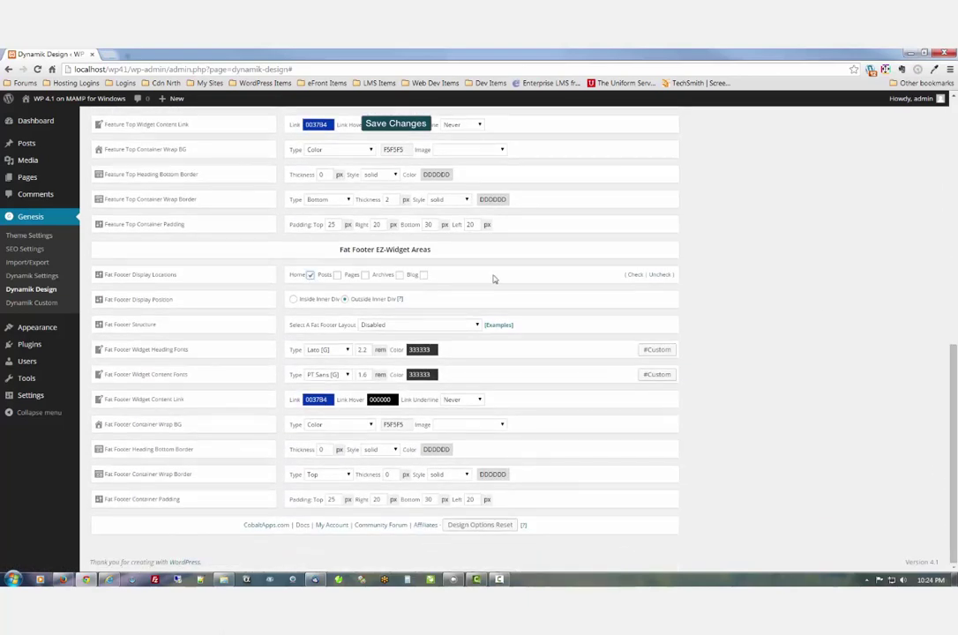
pyautogui.click(447, 325)
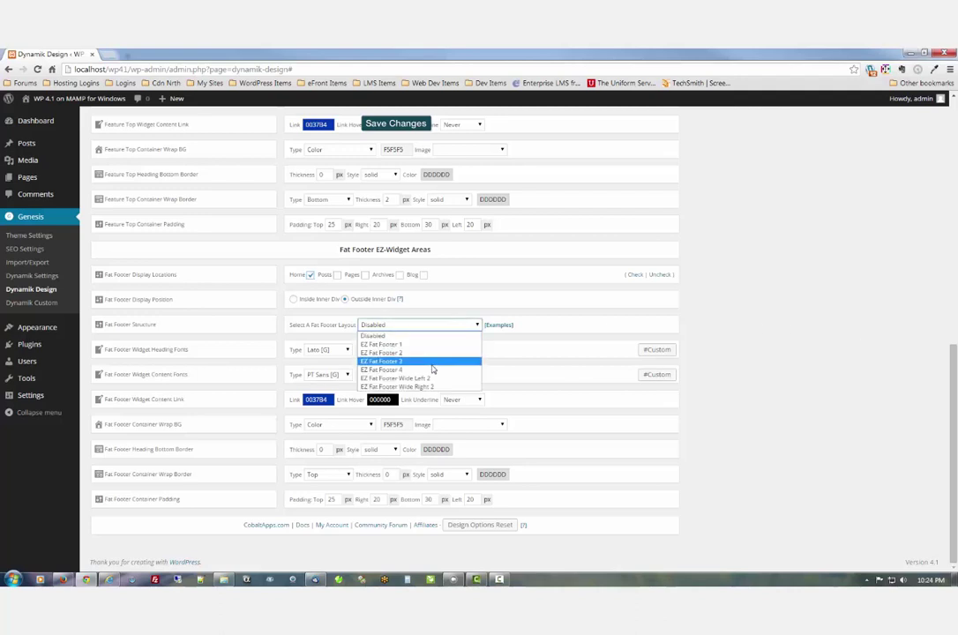
pyautogui.click(432, 371)
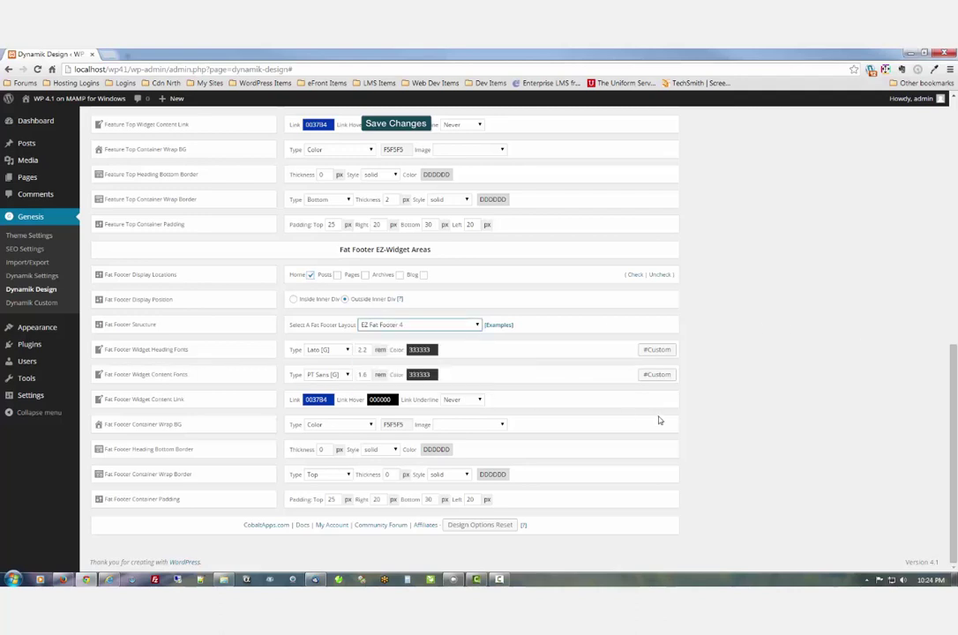
pyautogui.click(390, 123)
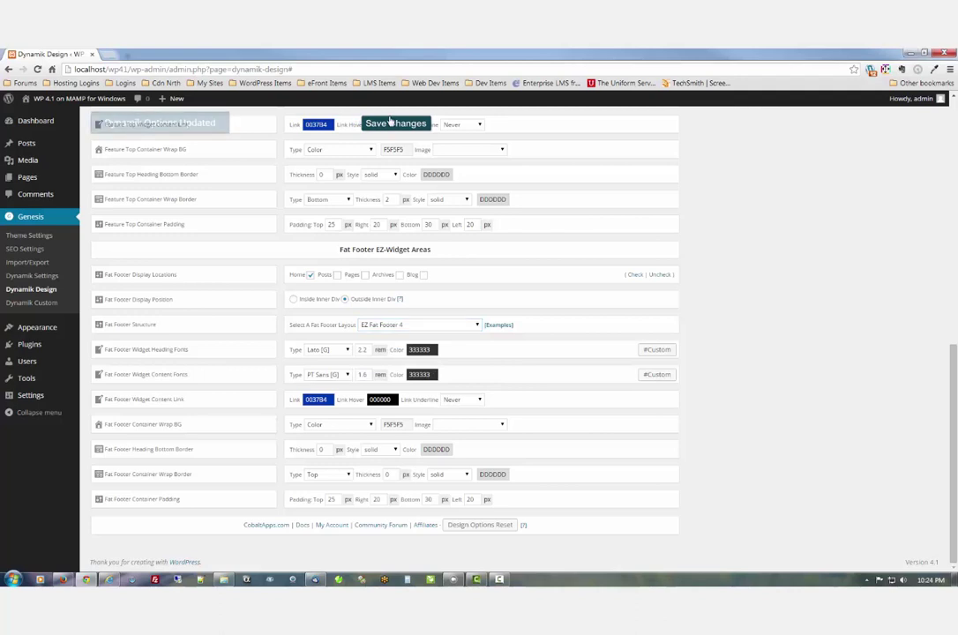
# Step: Switch to Firefox, reload the Home page and check the fat footer area above the copyright bar
pyautogui.click(60, 580)
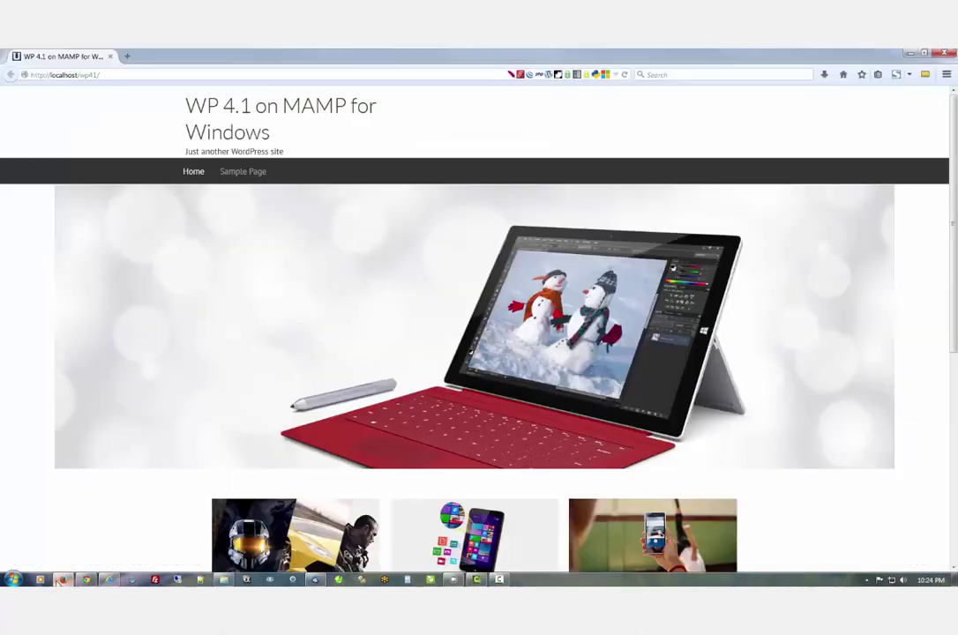
pyautogui.press('F5')
pyautogui.scroll(-6, 23, 345)
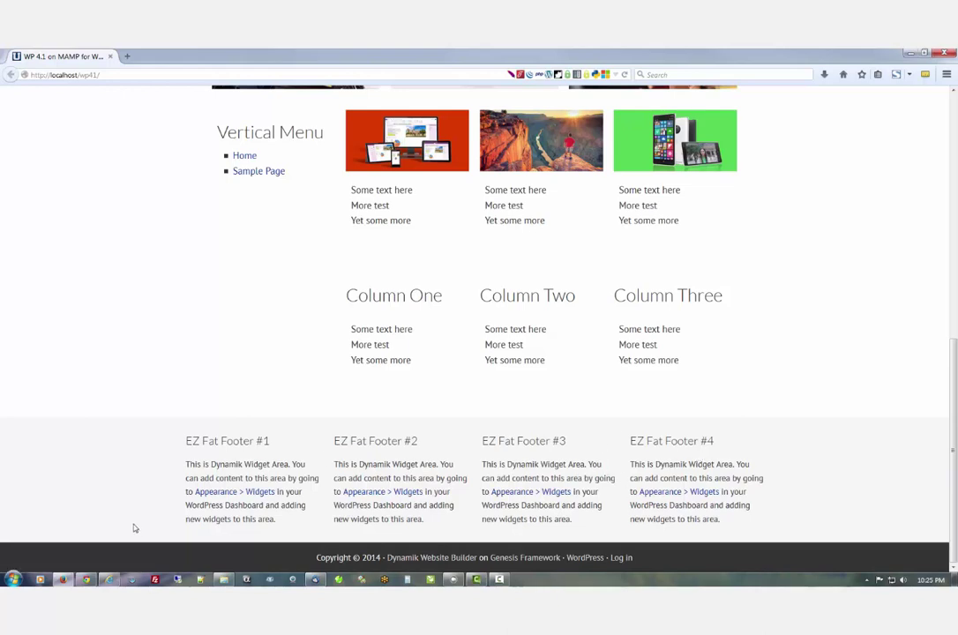
# Step: Switch back to Chrome, open the WordPress Widgets page and expand the EZ Fat Footer 1, 2, 3 and 4 areas
pyautogui.click(85, 578)
pyautogui.moveTo(53, 327)
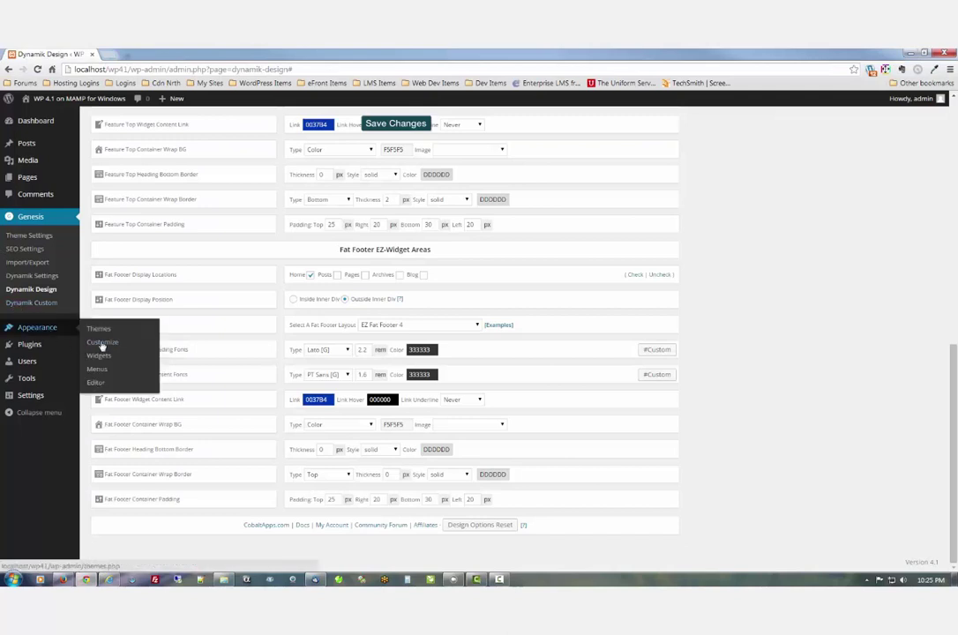
pyautogui.click(99, 357)
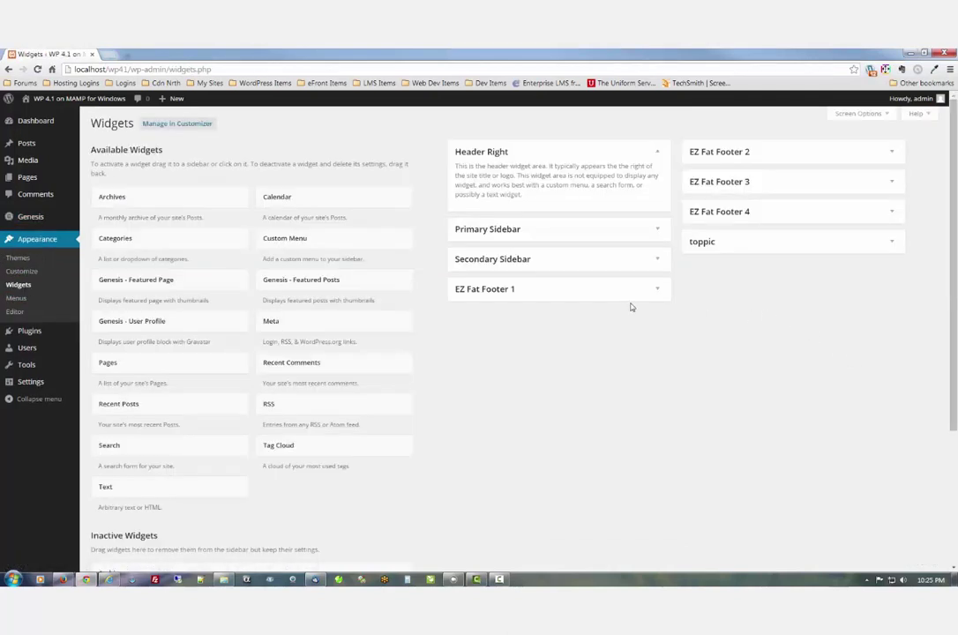
pyautogui.click(603, 284)
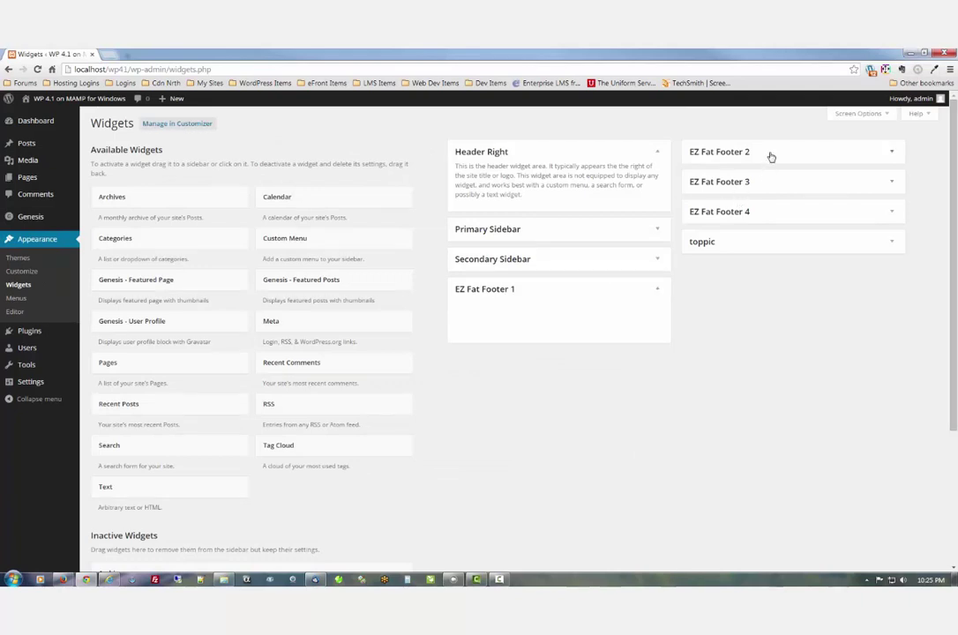
pyautogui.click(770, 156)
pyautogui.click(752, 224)
pyautogui.click(752, 296)
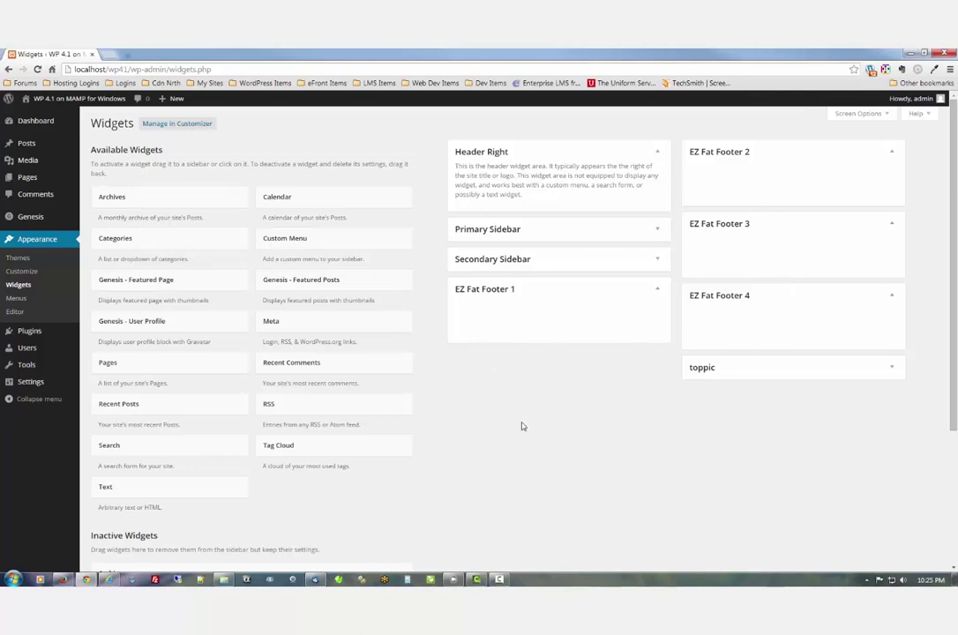
# Step: Add a Text widget titled "Footer One" to the EZ Fat Footer 1 area and save it
pyautogui.moveTo(173, 488); pyautogui.dragTo(515, 342)
pyautogui.moveTo(151, 493); pyautogui.dragTo(534, 318)
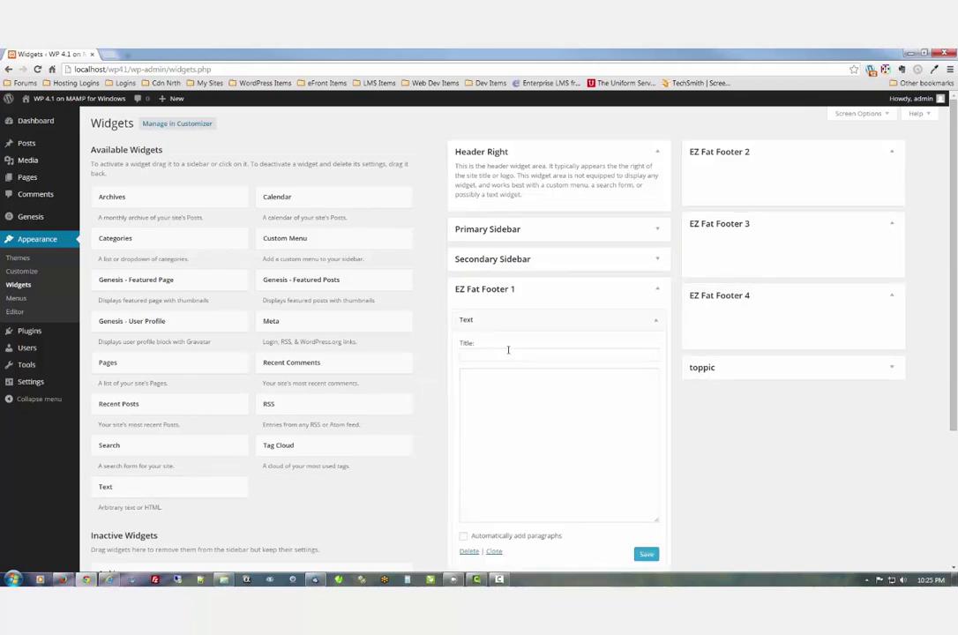
pyautogui.click(508, 352)
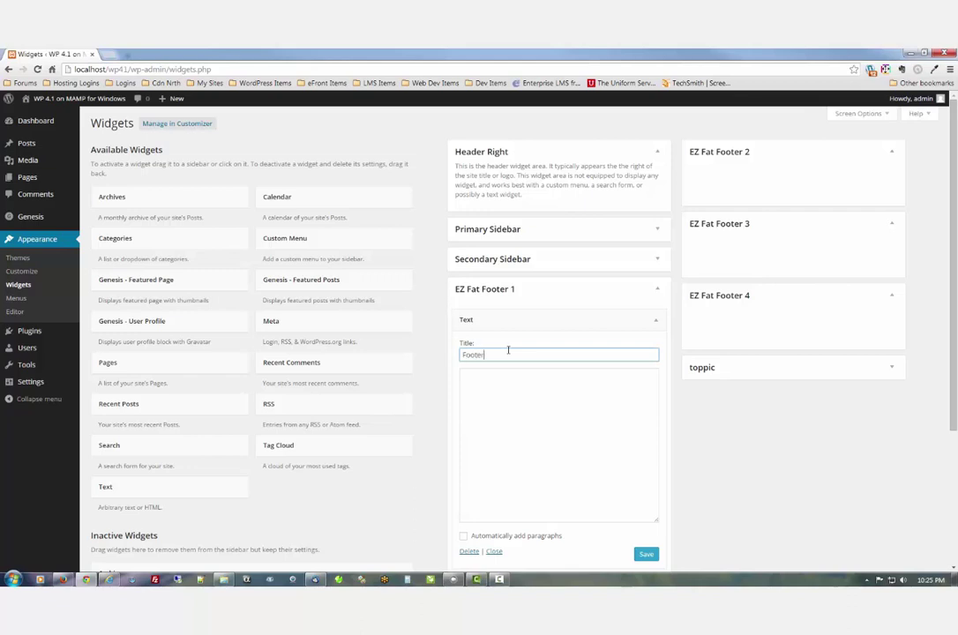
pyautogui.write('Footer One')
pyautogui.click(642, 554)
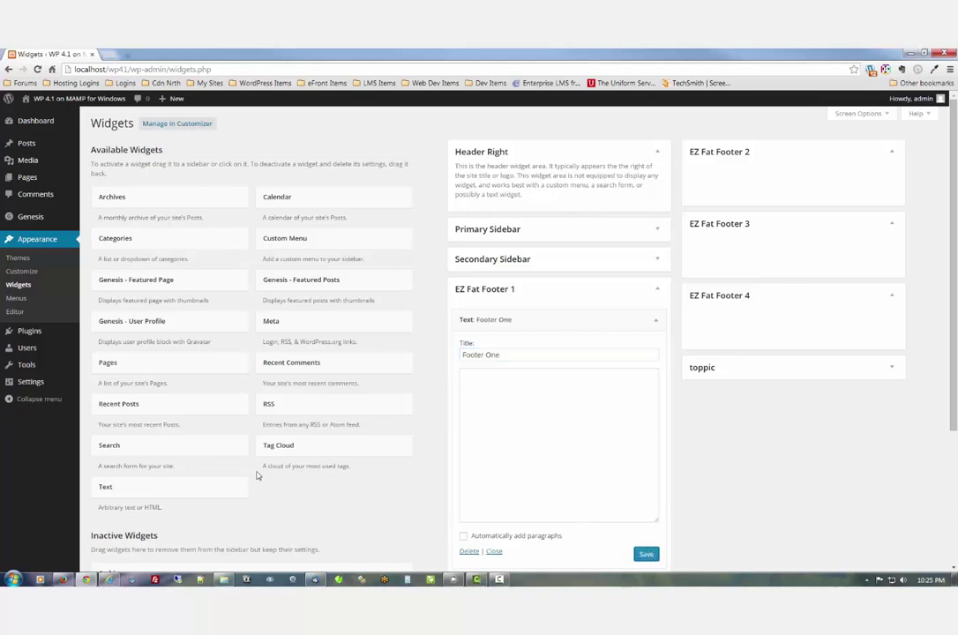
# Step: Add a Text widget titled "Footer Two" to the EZ Fat Footer 2 area and save it
pyautogui.moveTo(146, 498); pyautogui.dragTo(758, 207)
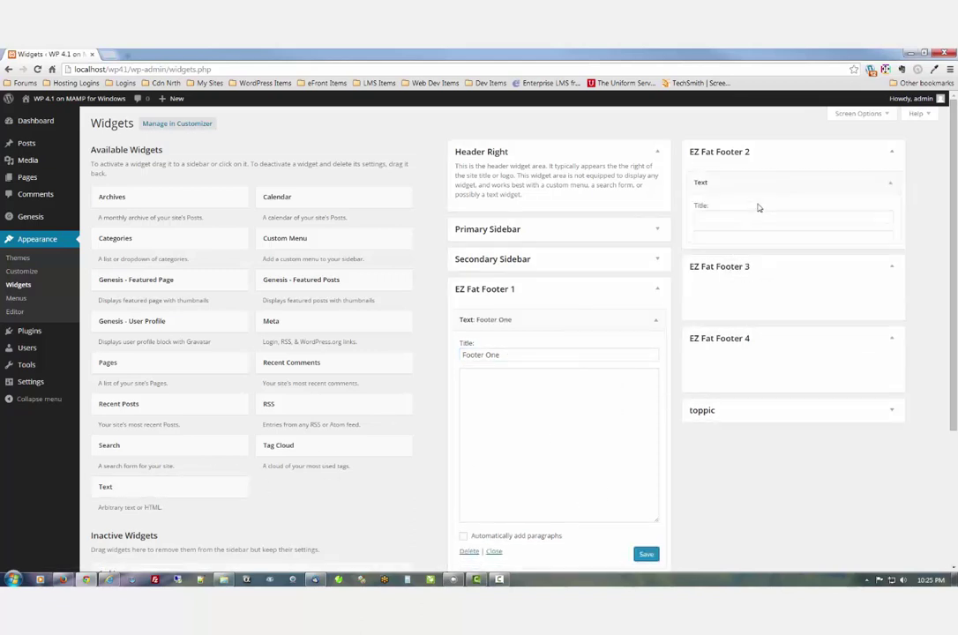
pyautogui.click(730, 222)
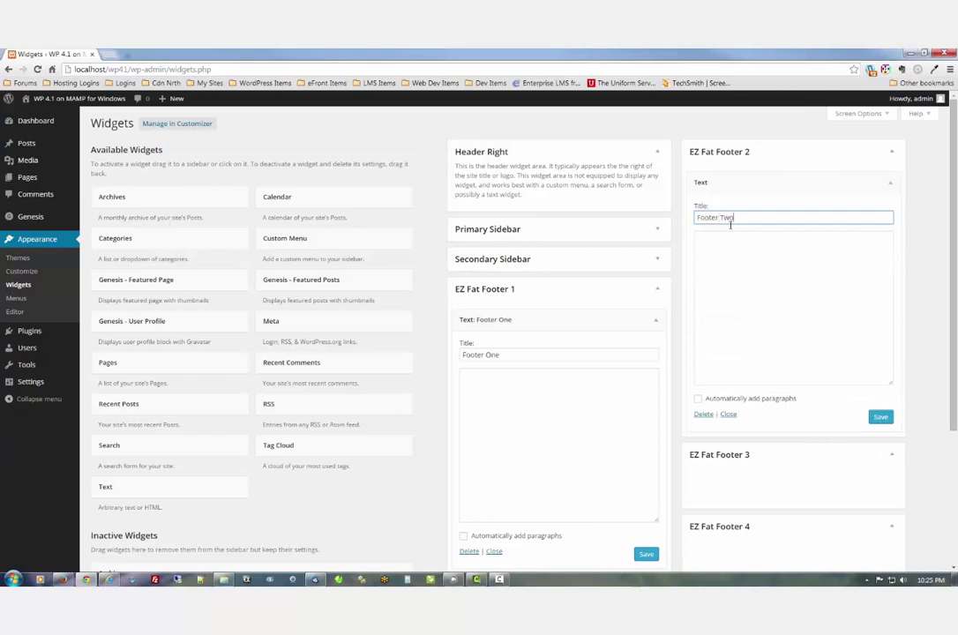
pyautogui.click(879, 417)
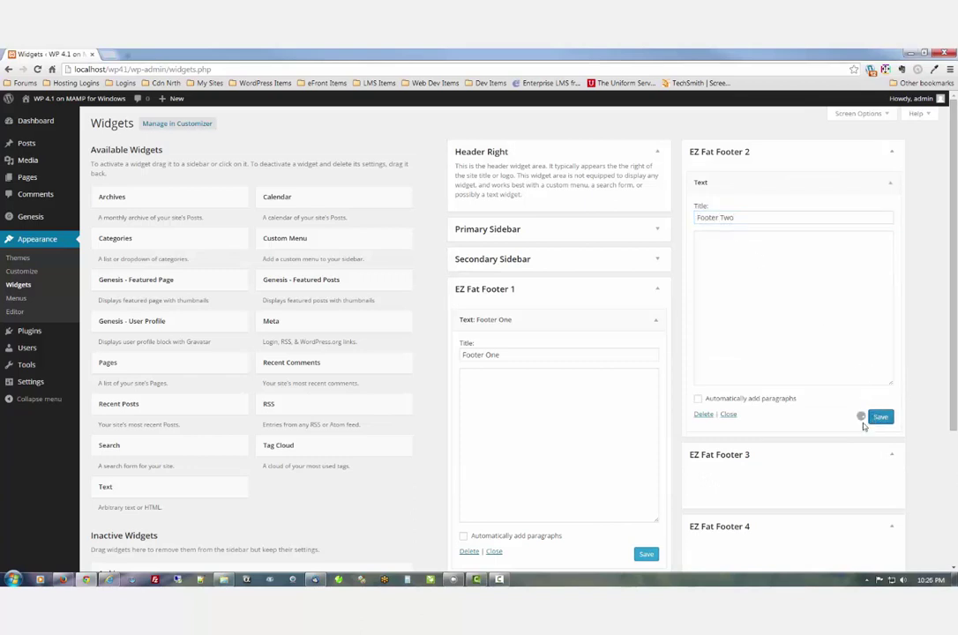
# Step: Add a Text widget titled "Footer Three" to the EZ Fat Footer 3 area and save it
pyautogui.moveTo(105, 486); pyautogui.dragTo(735, 476)
pyautogui.click(720, 518)
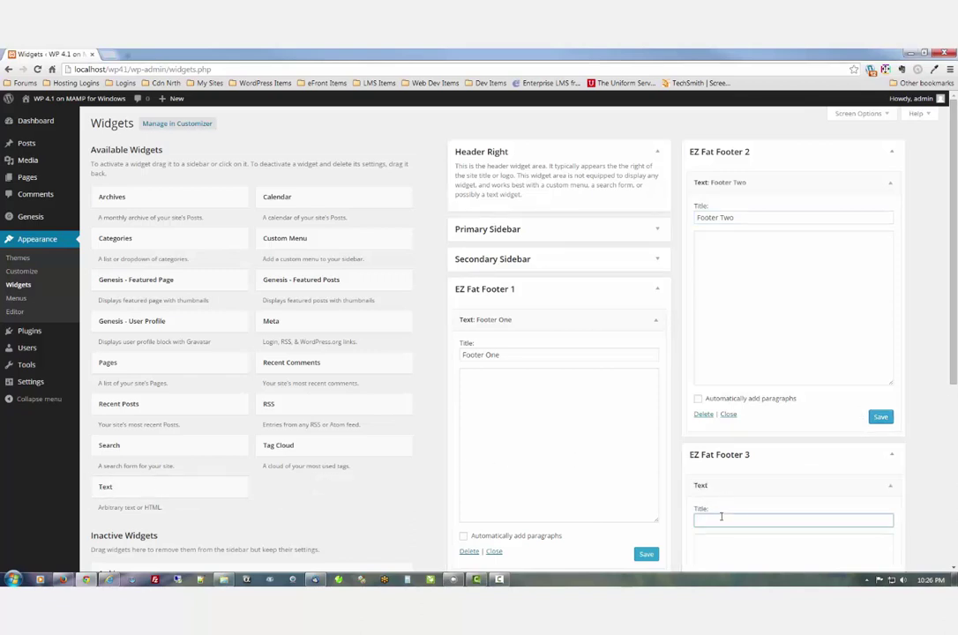
pyautogui.write('Footer Three')
pyautogui.scroll(-4, 773, 492)
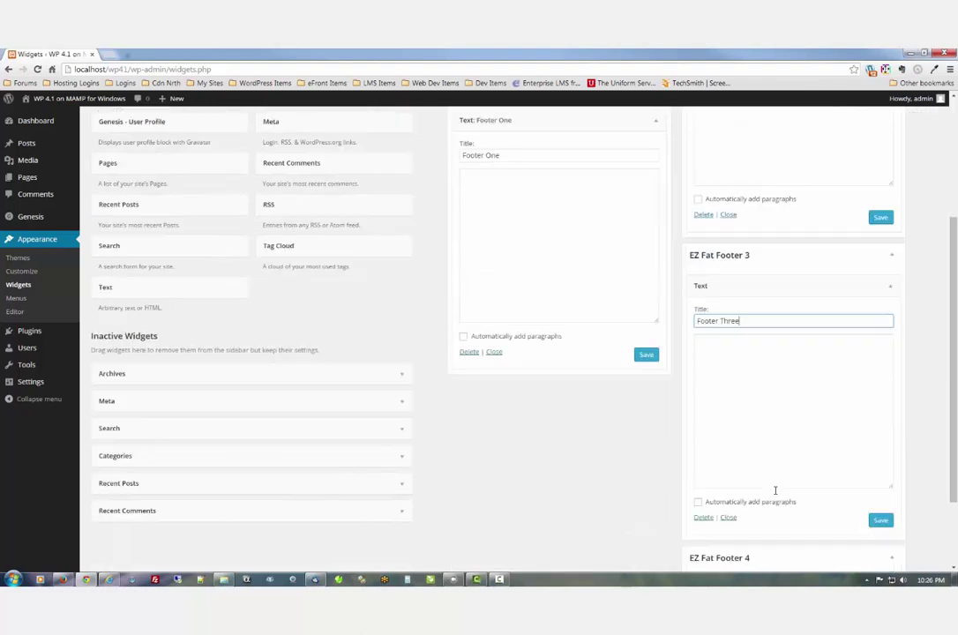
pyautogui.click(880, 520)
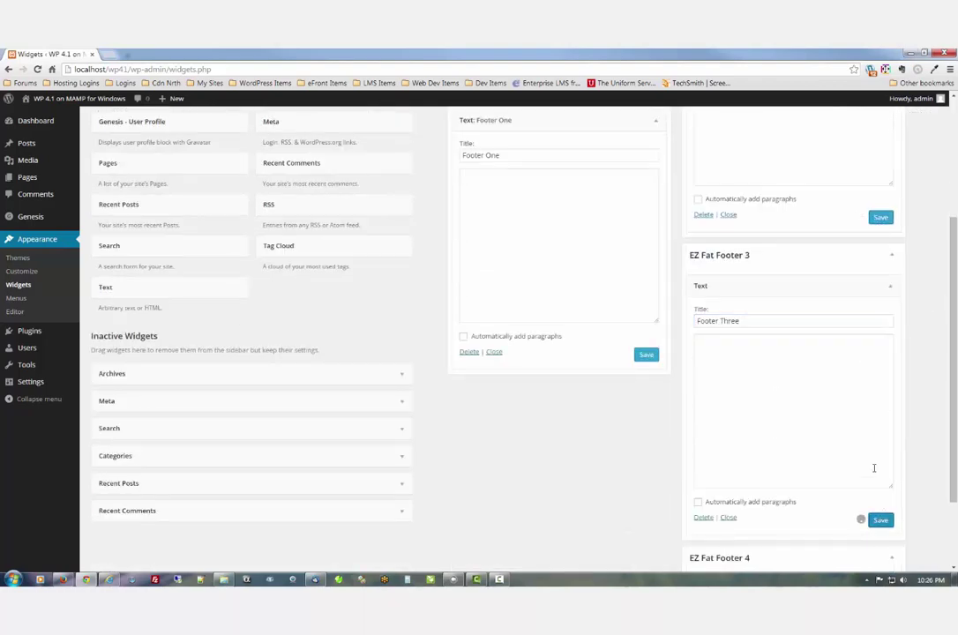
# Step: Add a Text widget titled "Footer Four" to the EZ Fat Footer 4 area and save it
pyautogui.scroll(-2, 833, 458)
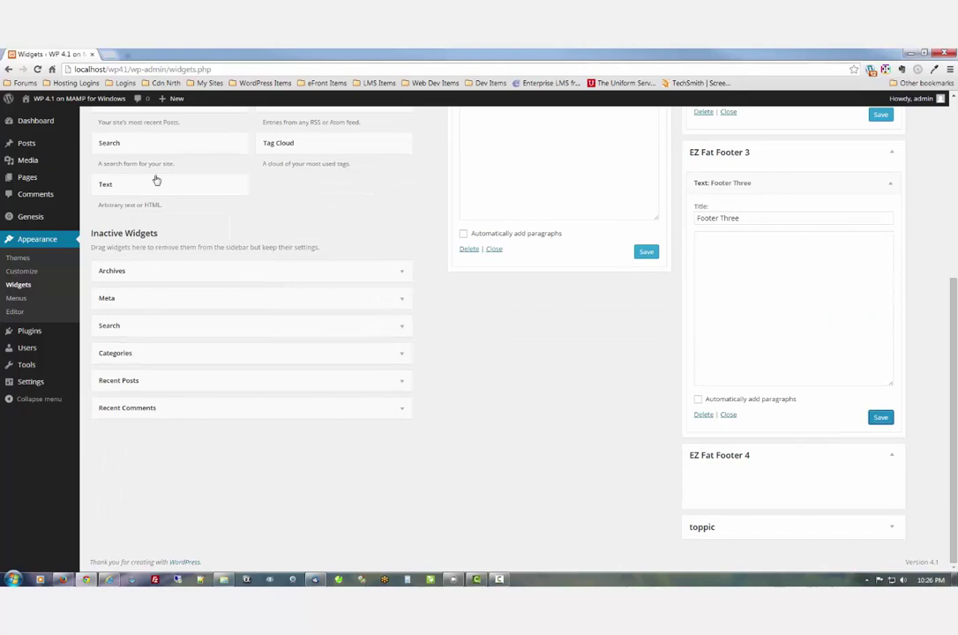
pyautogui.moveTo(154, 180); pyautogui.dragTo(892, 475)
pyautogui.moveTo(175, 191); pyautogui.dragTo(757, 478)
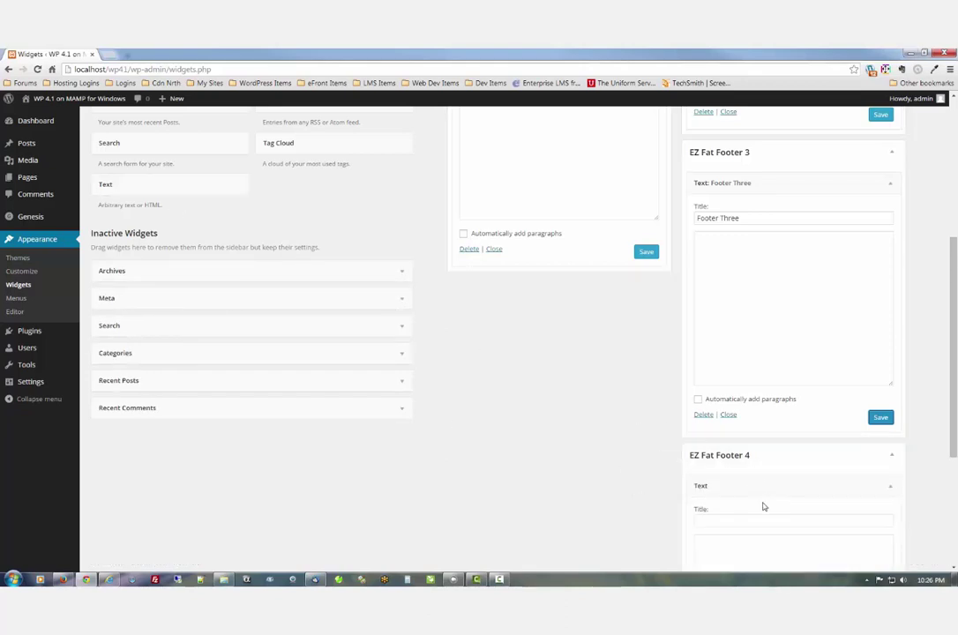
pyautogui.click(753, 516)
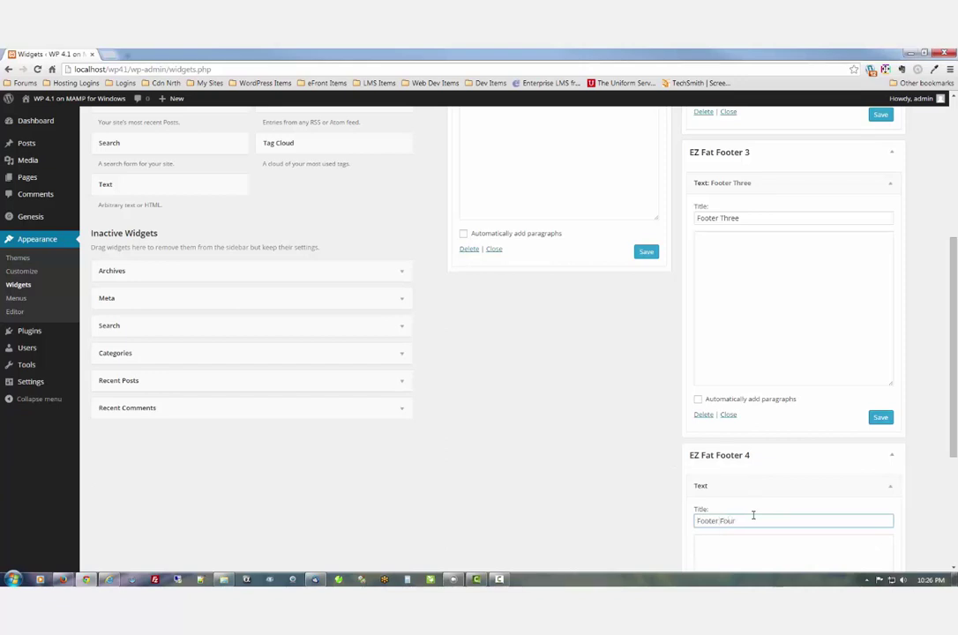
pyautogui.scroll(-3, 588, 458)
pyautogui.click(874, 489)
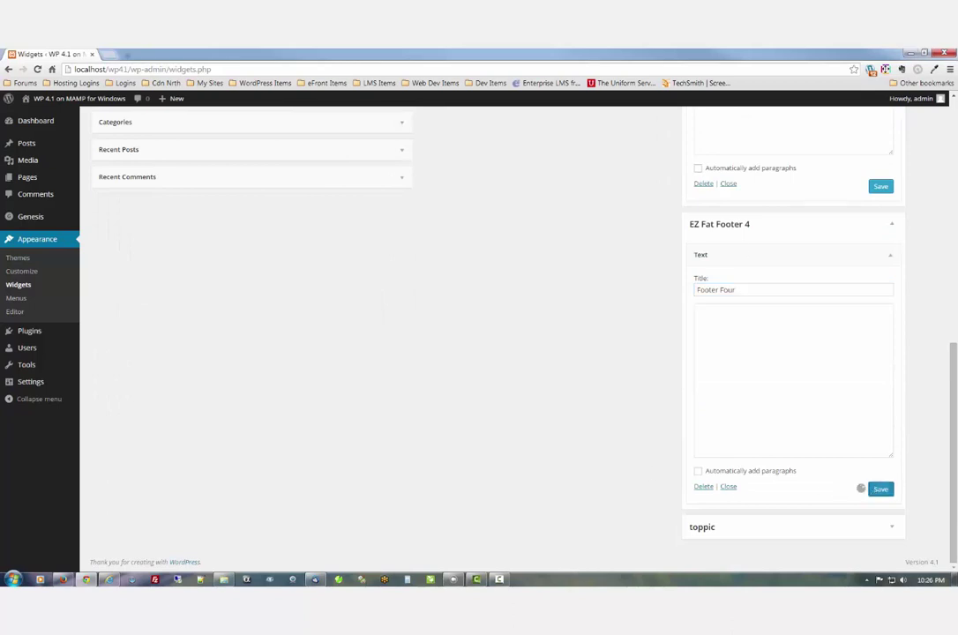
# Step: Switch to Firefox, reload the Home page and check the widget titles in the four fat footer columns
pyautogui.hotkey('alt', 'Tab')
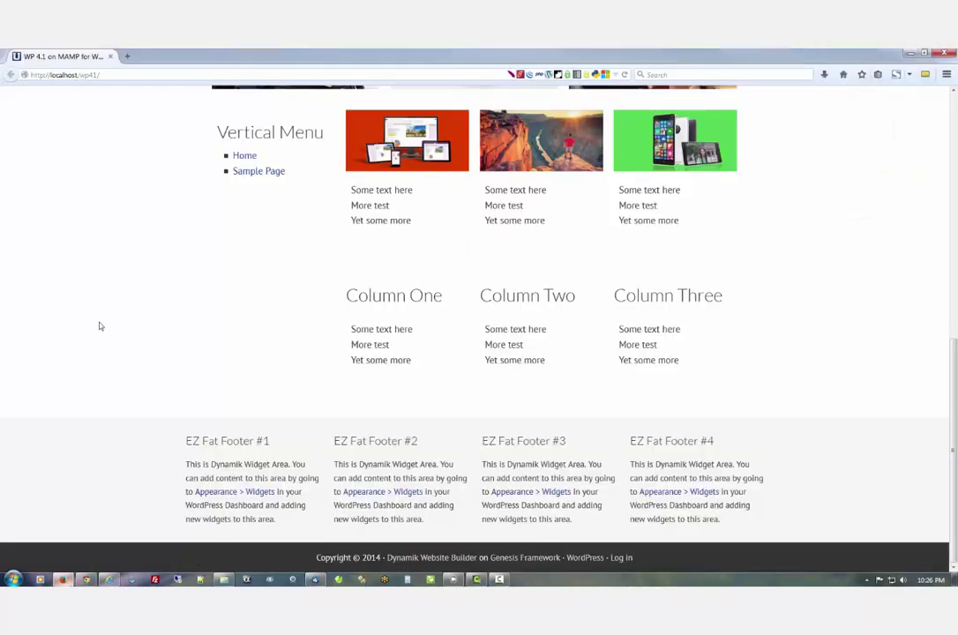
pyautogui.rightClick(81, 258)
pyautogui.click(141, 274)
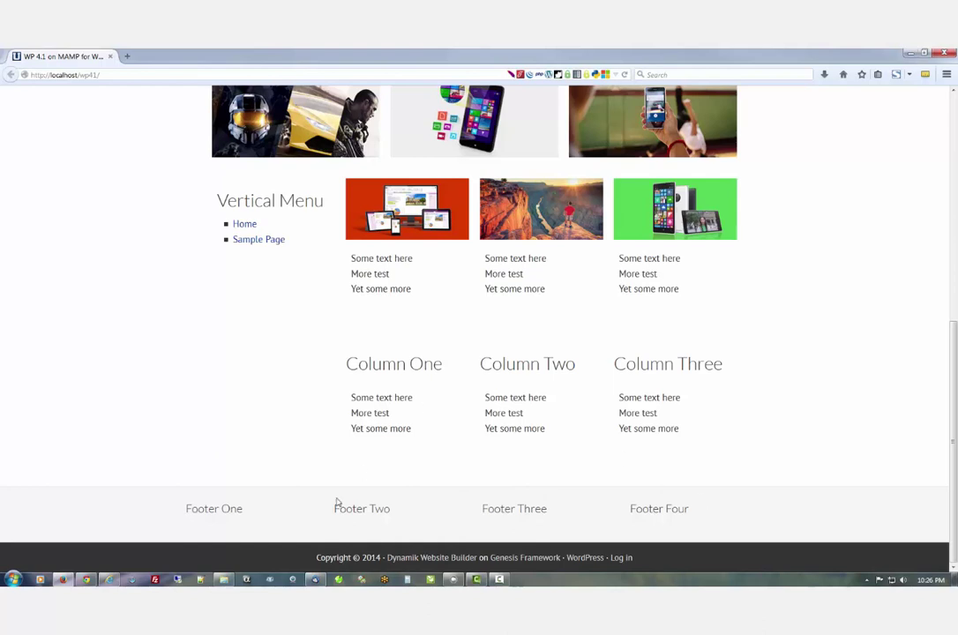
# Step: Switch back to Chrome, collapse the Footer One and Footer Two widgets and the EZ Fat Footer 3 and 4 areas, and open the Dashboard
pyautogui.click(86, 579)
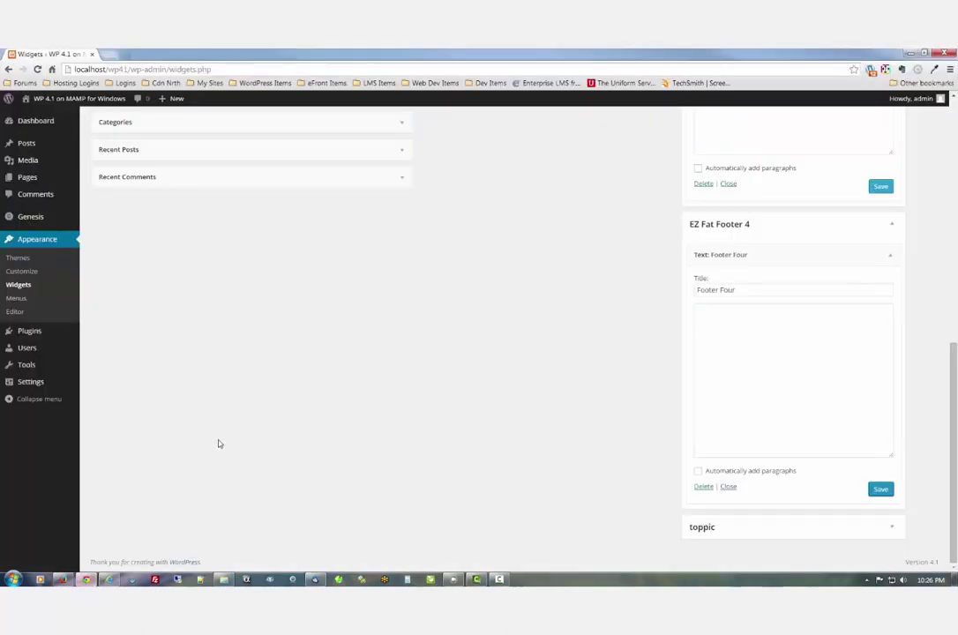
pyautogui.scroll(10, 556, 338)
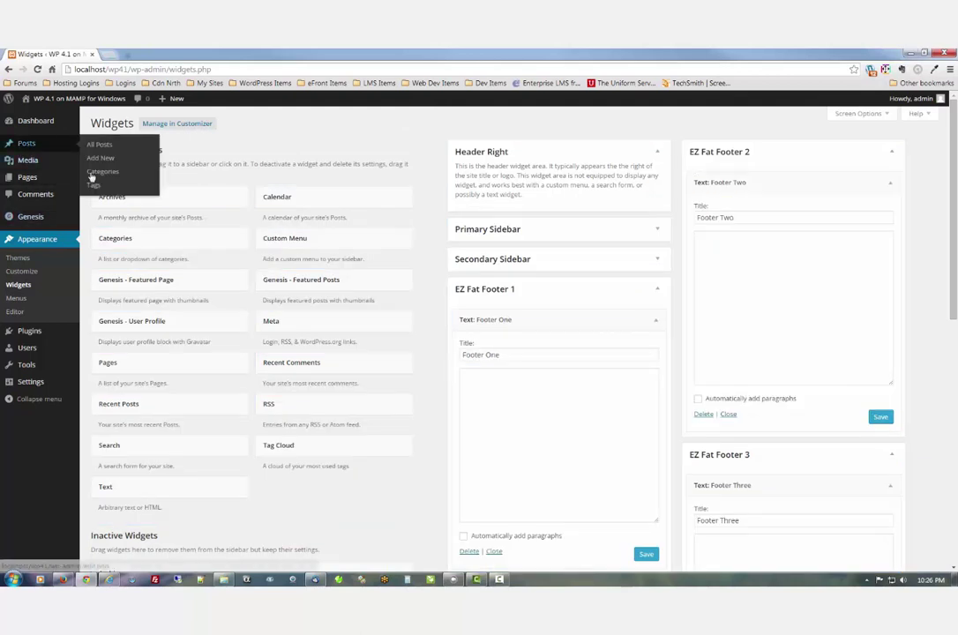
pyautogui.click(889, 183)
pyautogui.click(890, 225)
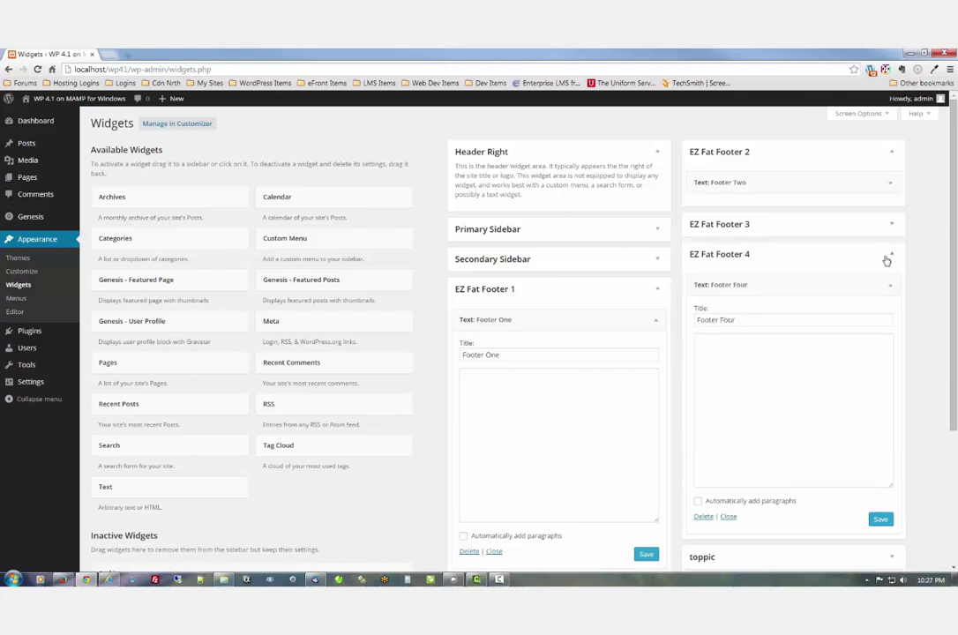
pyautogui.click(891, 254)
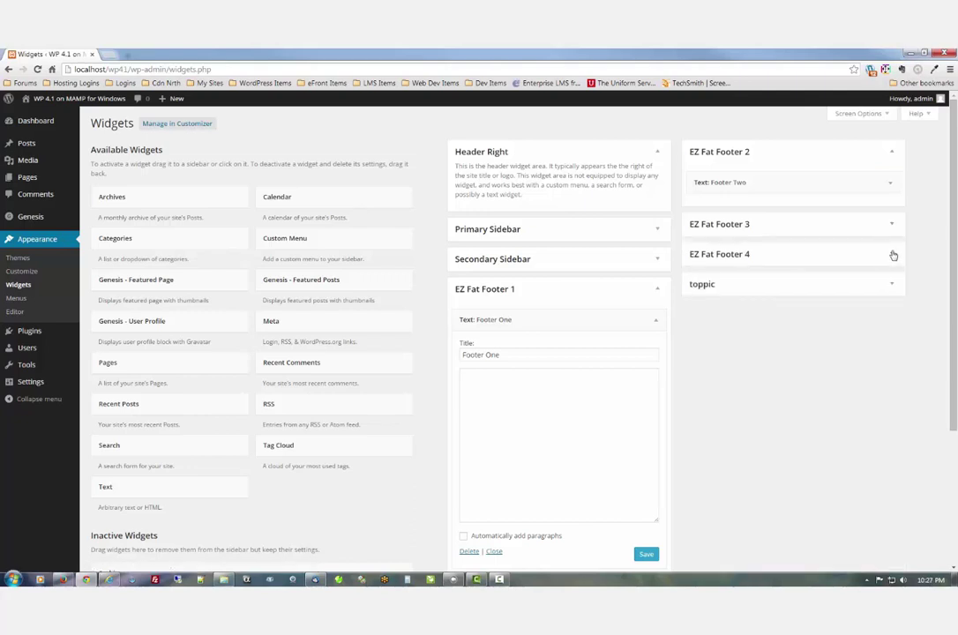
pyautogui.click(655, 319)
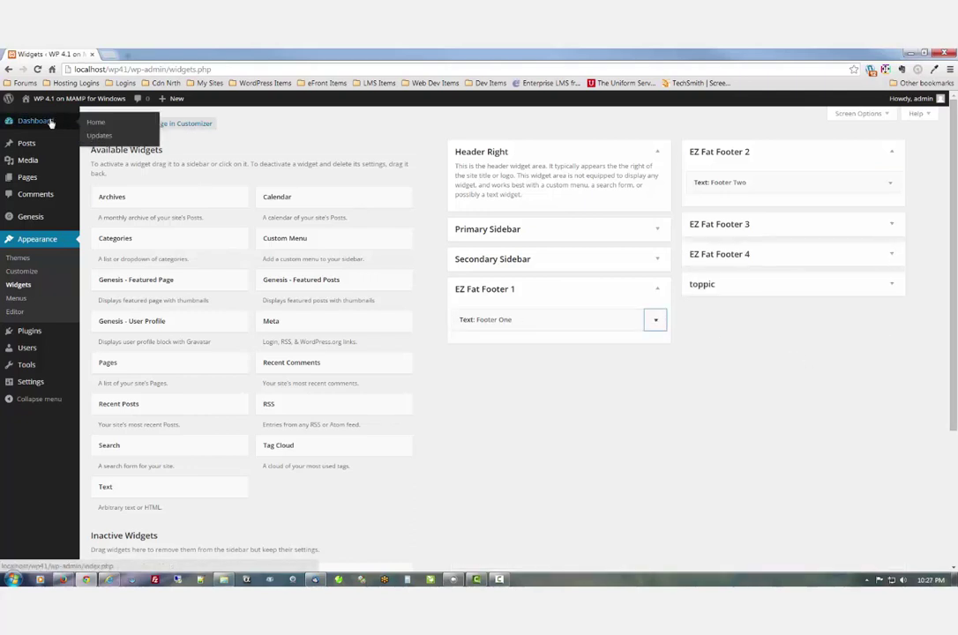
pyautogui.click(44, 121)
# Step: Switch to Firefox and review the whole Home page from the header image and photo rows to the fat footer
pyautogui.click(62, 579)
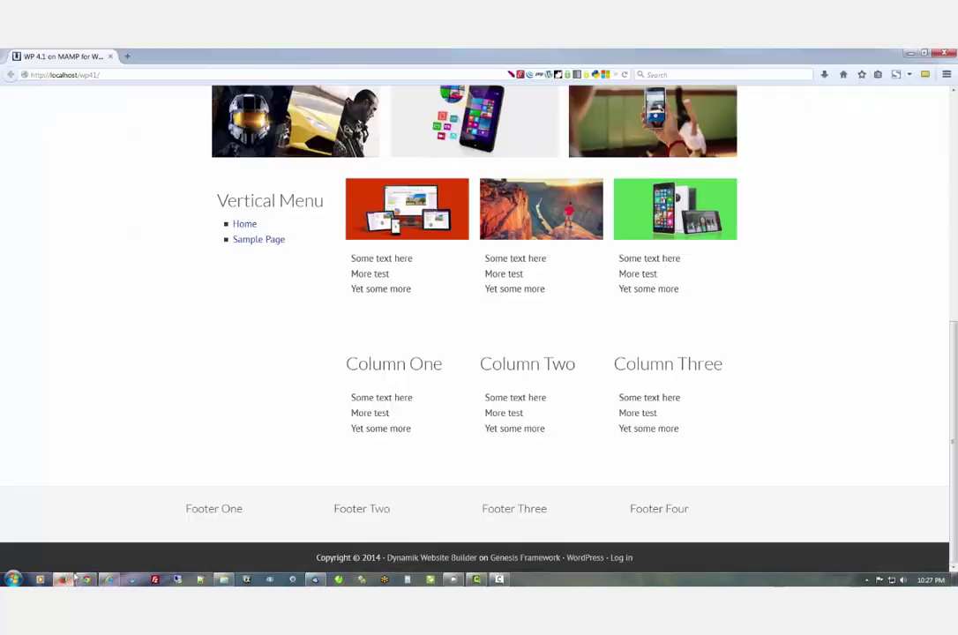
pyautogui.scroll(6, 85, 338)
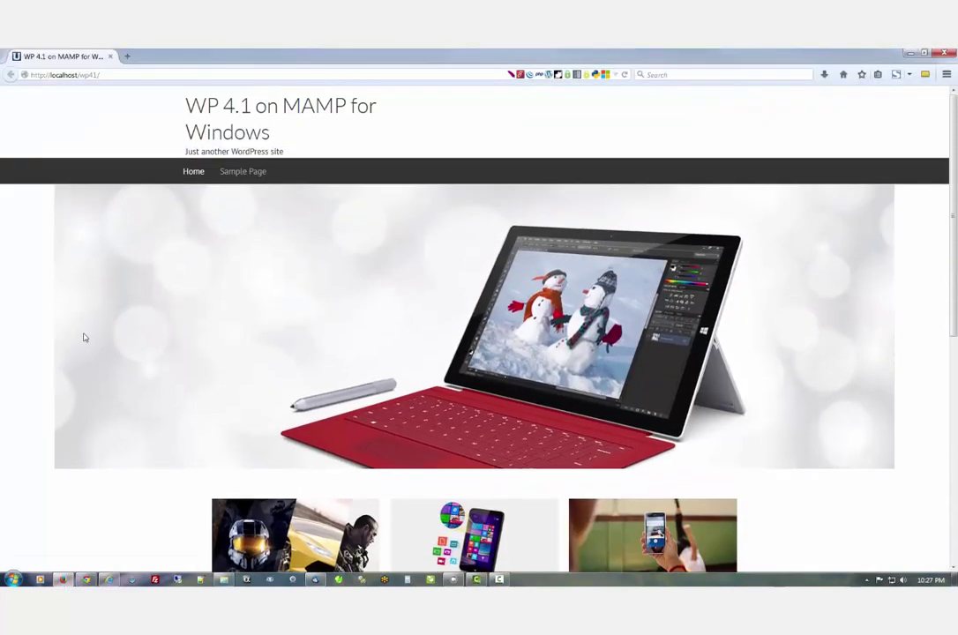
pyautogui.scroll(-6, 84, 338)
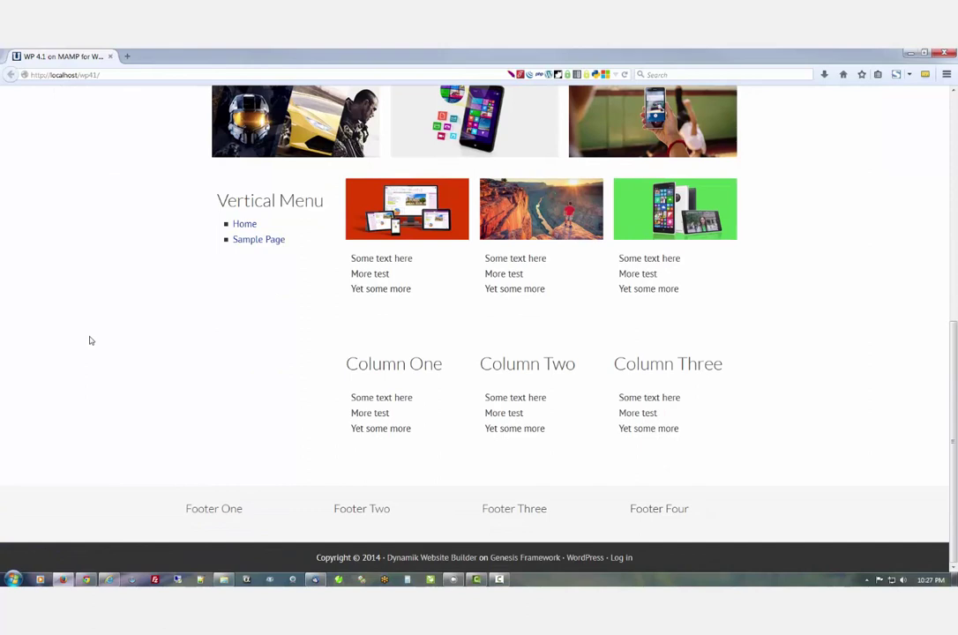
pyautogui.scroll(3, 89, 339)
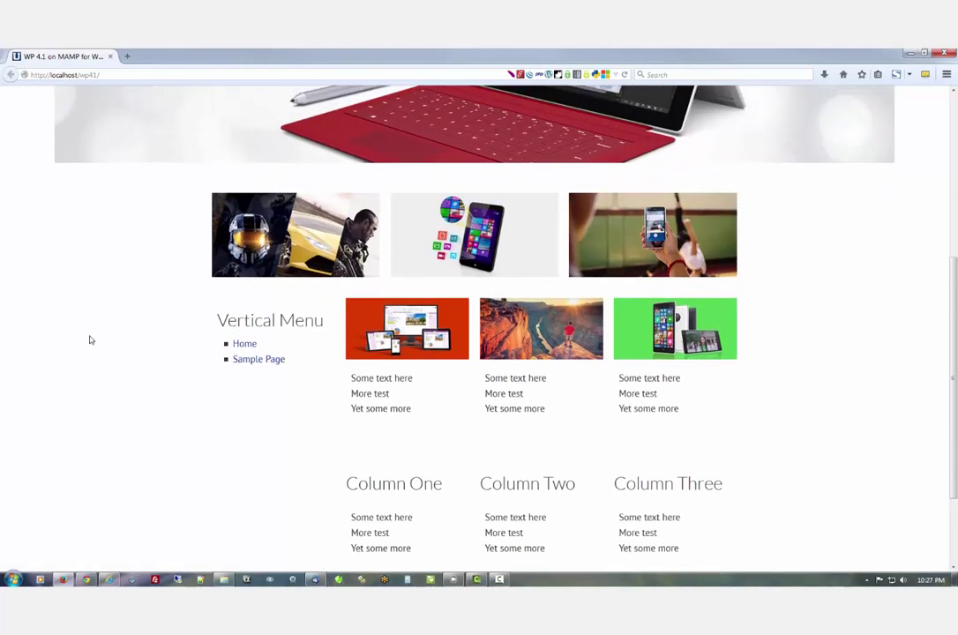
pyautogui.scroll(7, 89, 340)
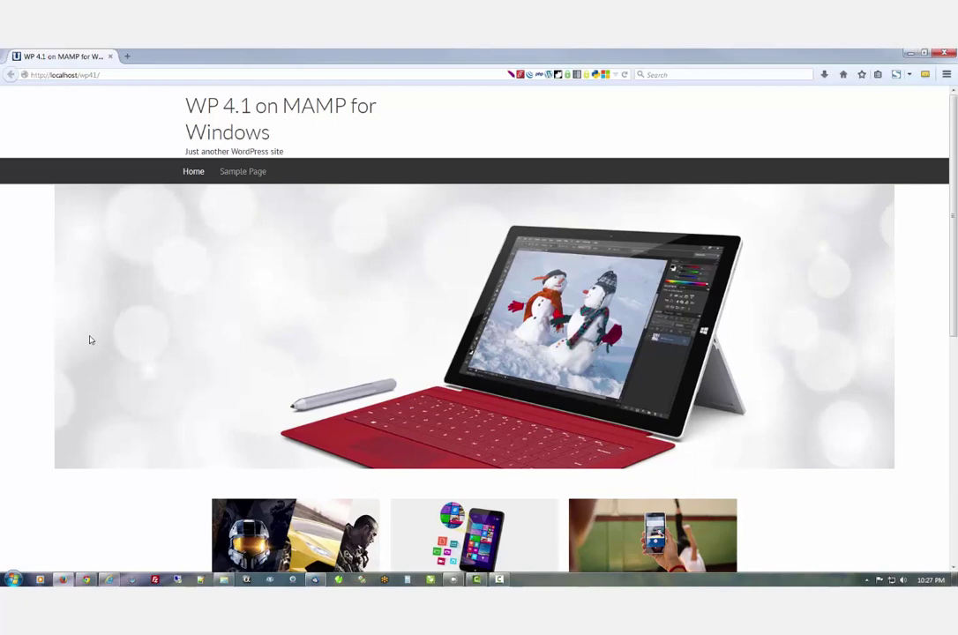
pyautogui.scroll(-5, 90, 340)
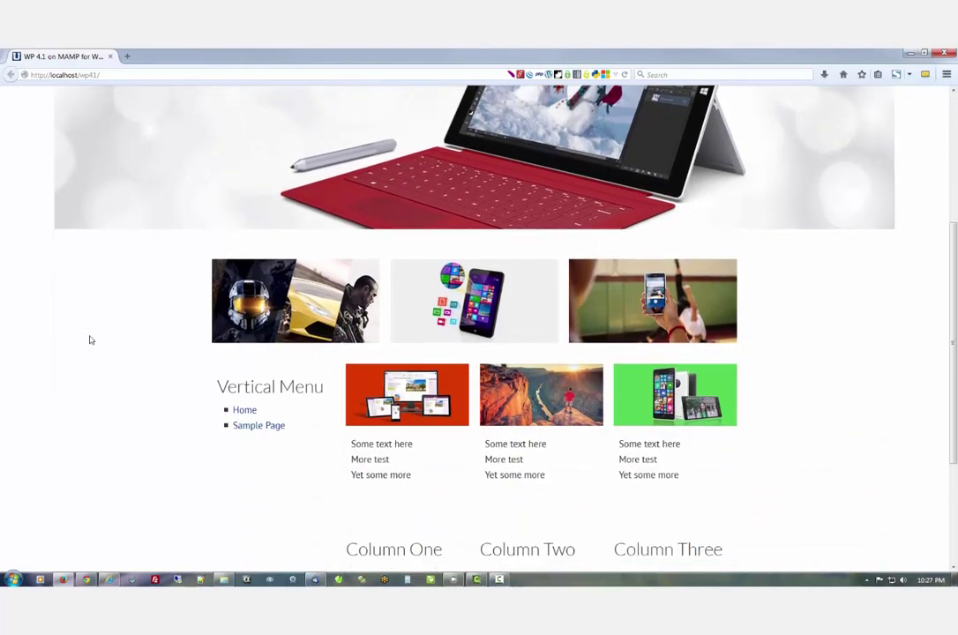
pyautogui.scroll(-1, 84, 335)
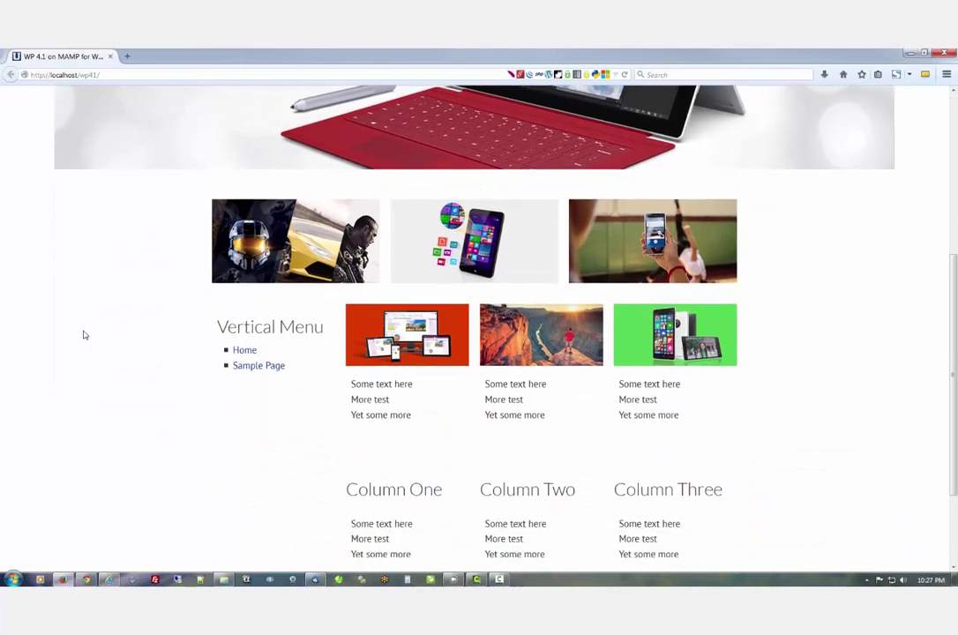
pyautogui.scroll(-2, 84, 337)
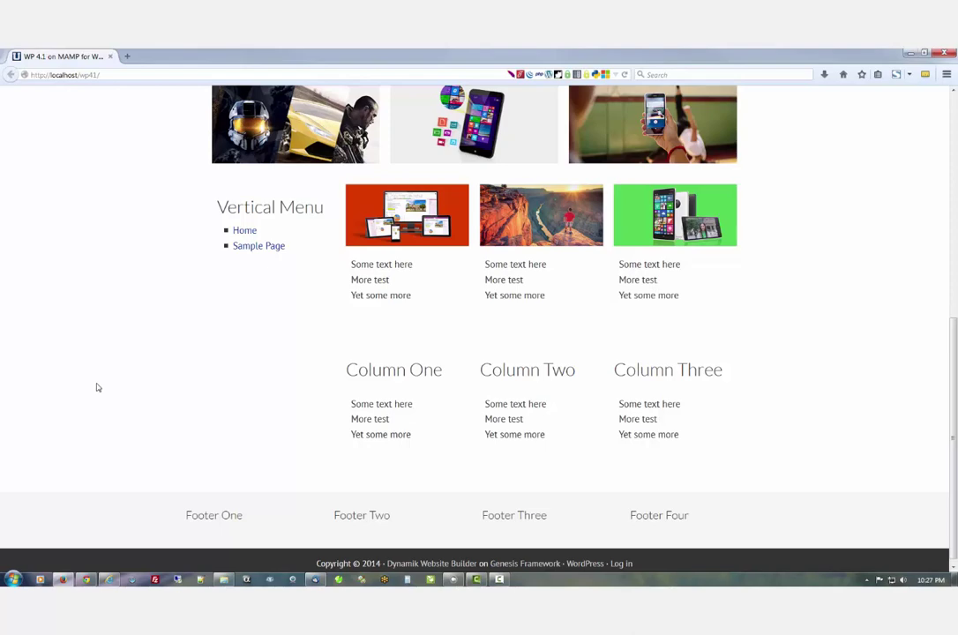
pyautogui.scroll(7, 98, 387)
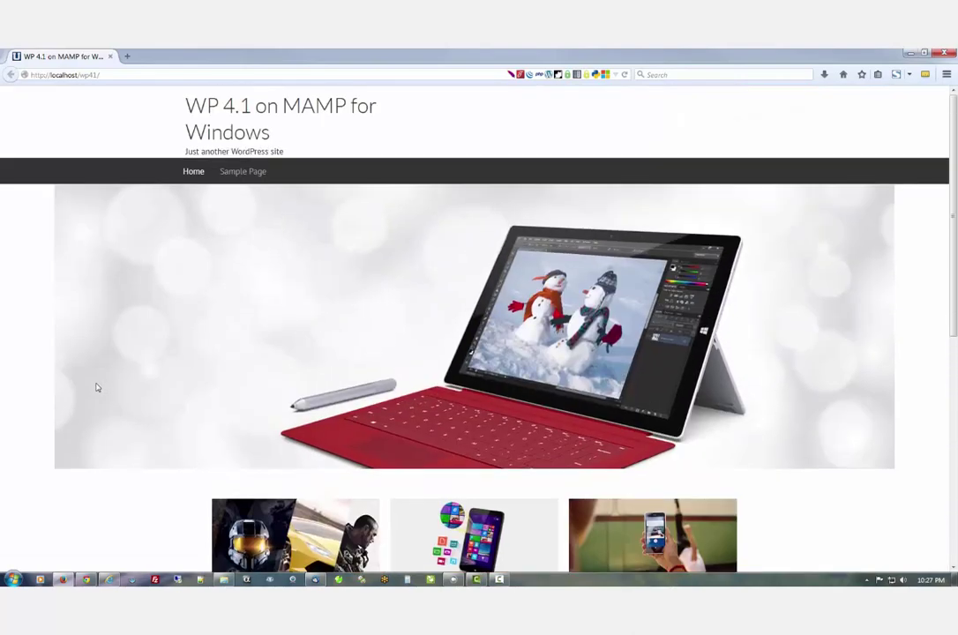